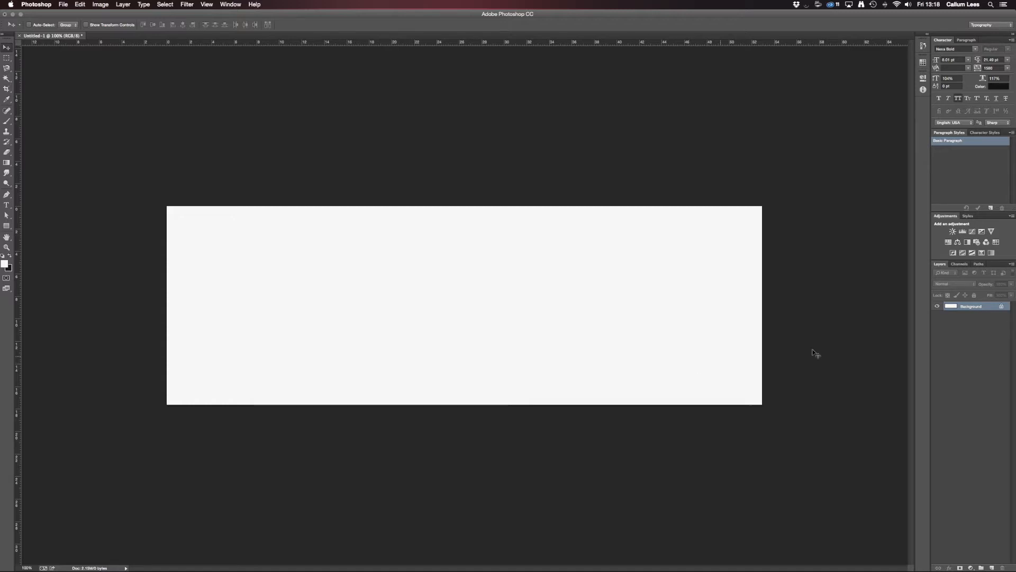
- Add a text layer reading "the" in the upper middle of the canvas, using the near-white foreground color
left_click(5, 263)
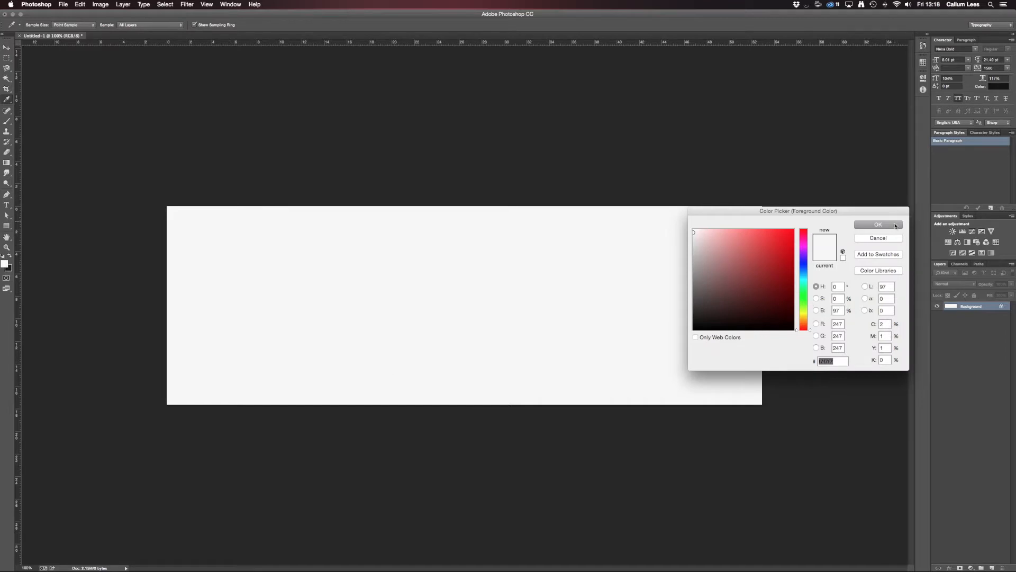
left_click(895, 225)
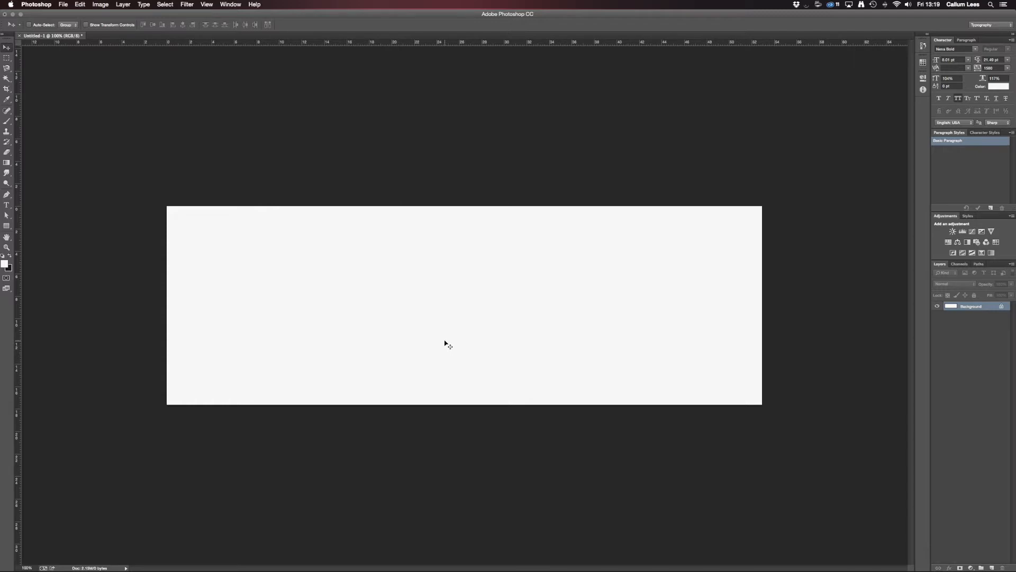
key("t")
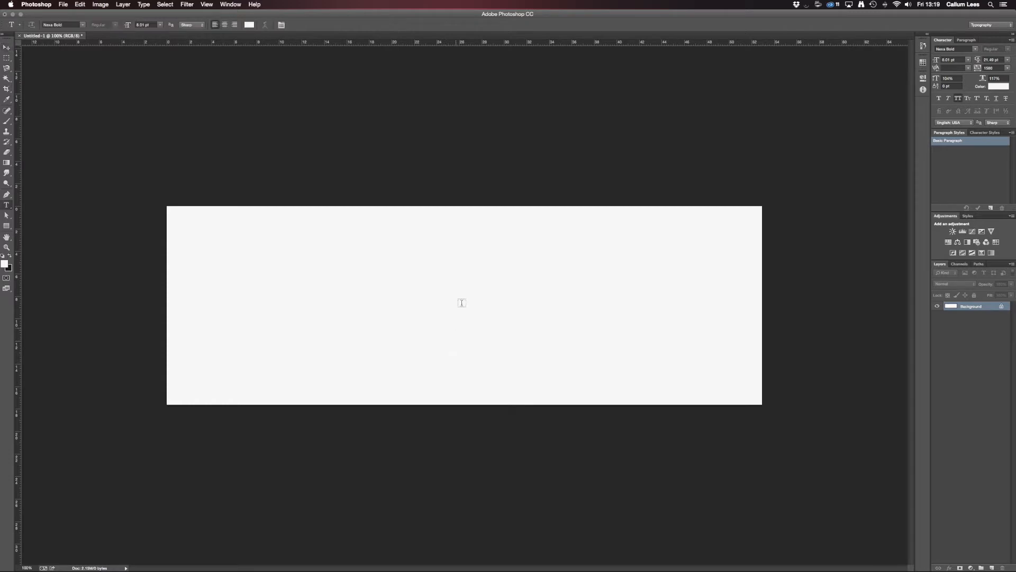
left_click(445, 256)
type("the")
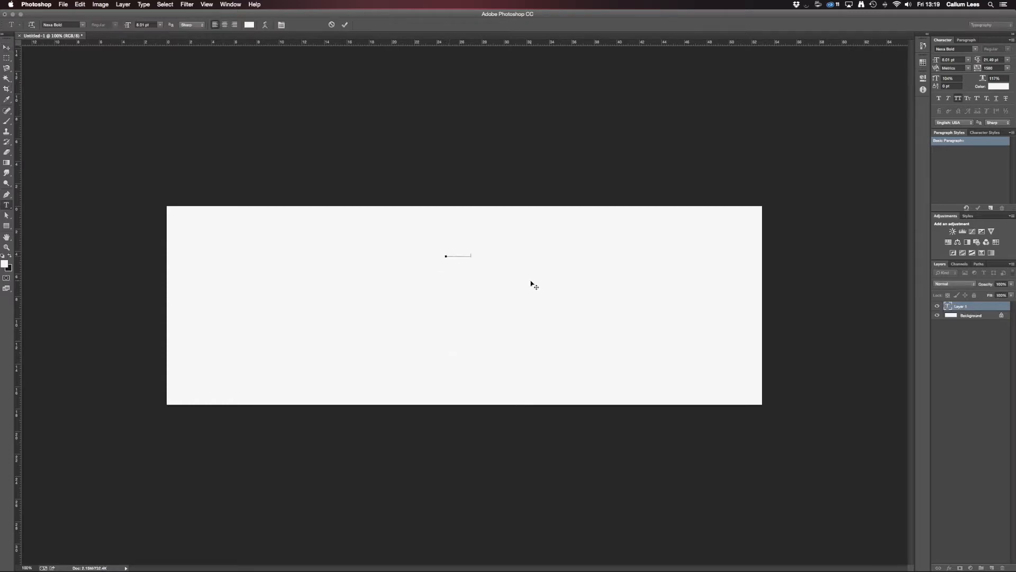
left_click(7, 47)
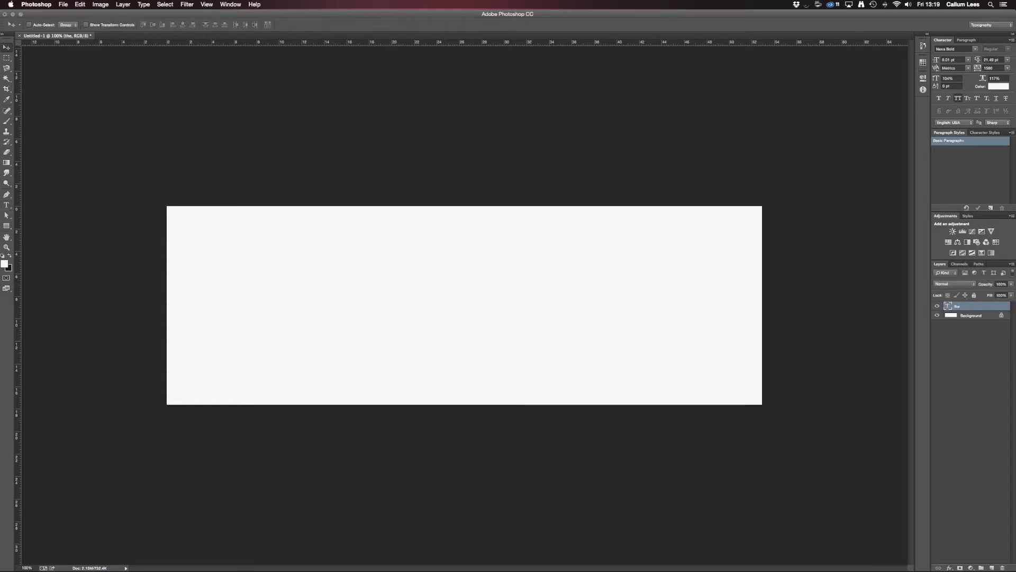
- Recolor the "the" text to near-black and set its font size to 58.01 pt
left_click(989, 88)
left_click_drag(713, 298, 681, 321)
left_click(877, 225)
left_click_drag(938, 63, 557, 266)
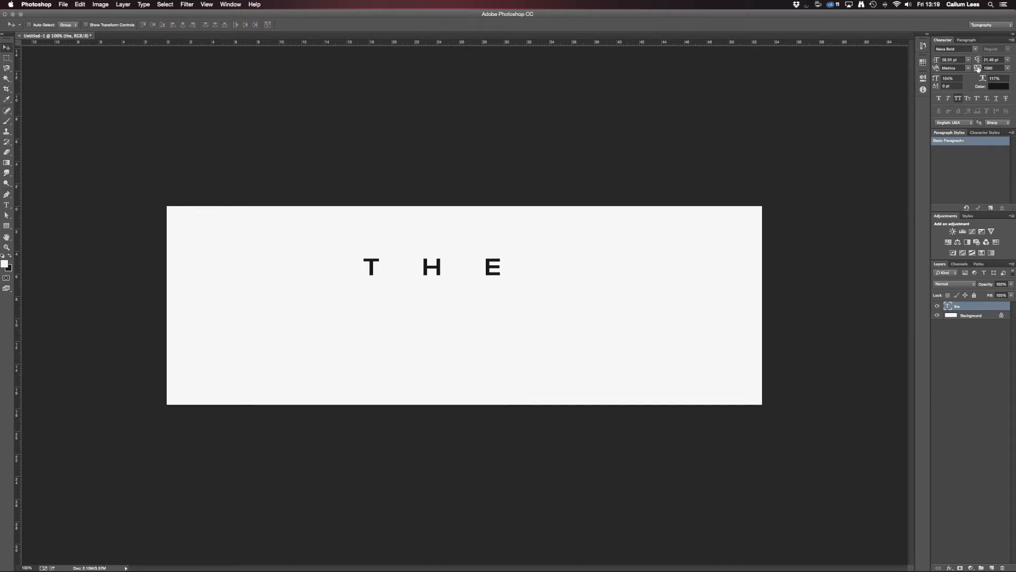
- Duplicate the "the" text layer, place the copy directly below the original and replace its text with "OBEY"
key("super+j")
left_click_drag(614, 232, 617, 264)
key("t")
left_click(458, 294)
key("super+a")
type("OBEY")
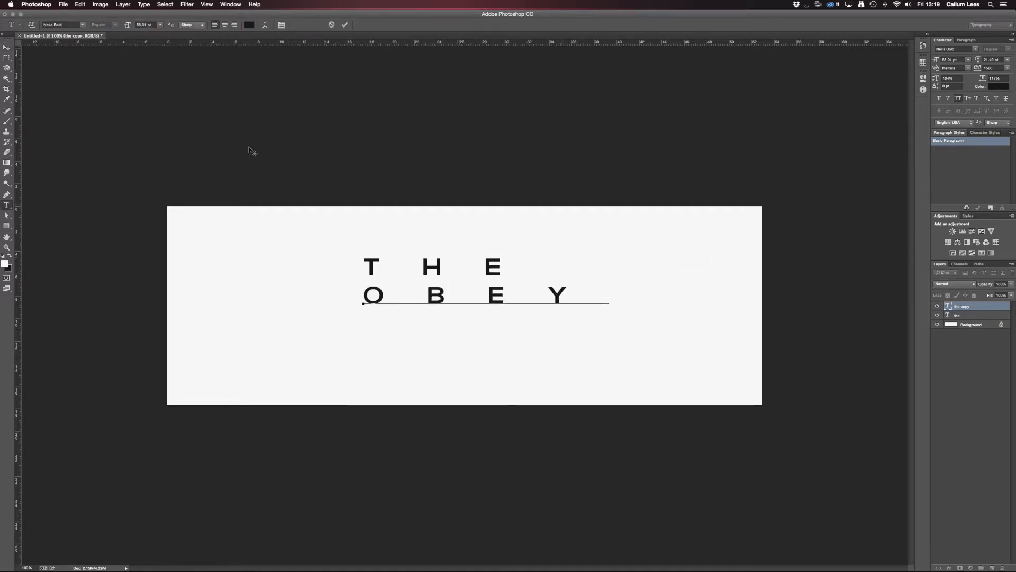
left_click(6, 48)
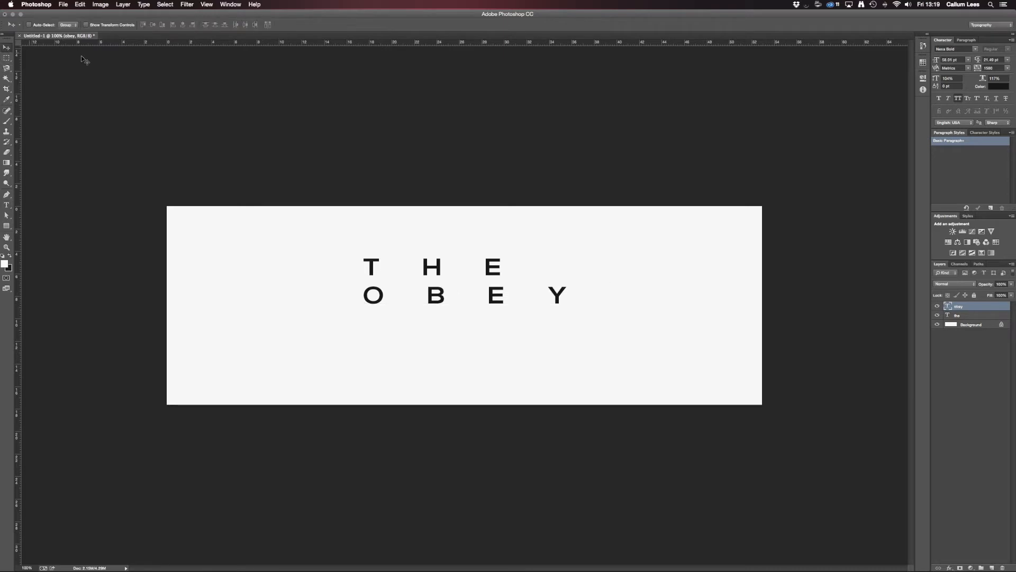
- Set the OBEY text to the Prototype font at 103.01 pt and move it clear of the word THE above
left_click(969, 48)
type("Pro")
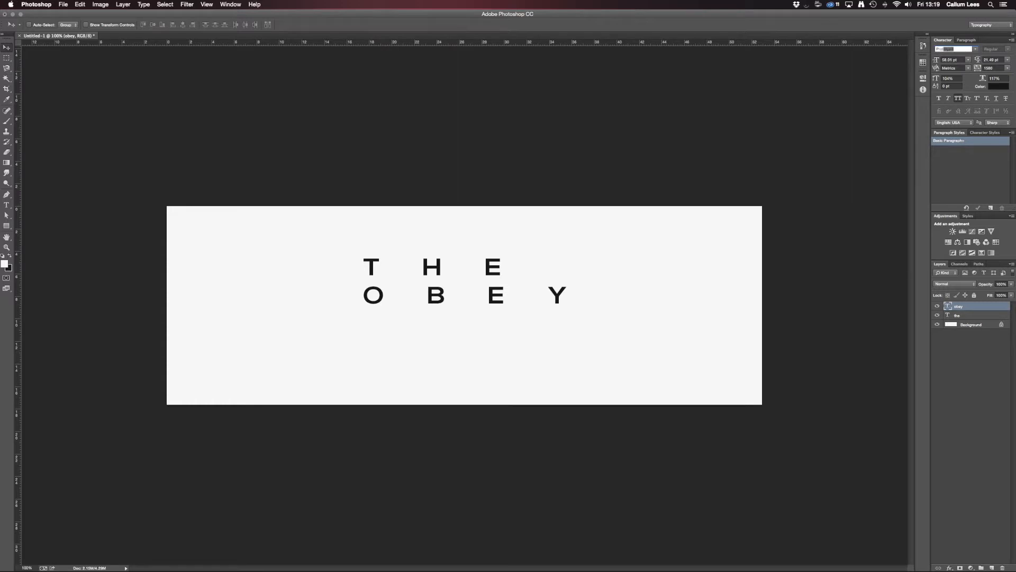
key("Return")
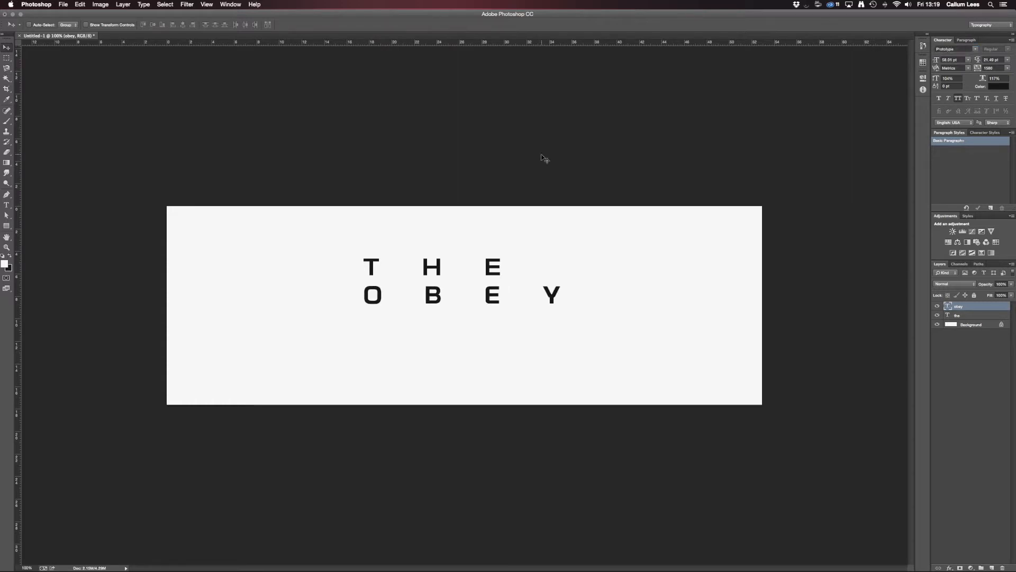
left_click_drag(972, 70, 933, 61)
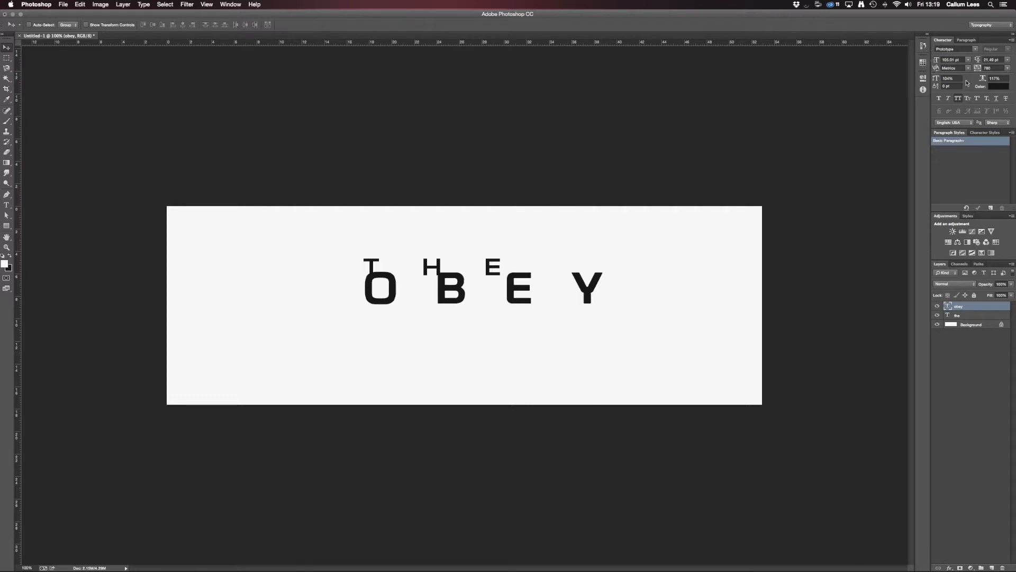
left_click_drag(748, 232, 735, 245)
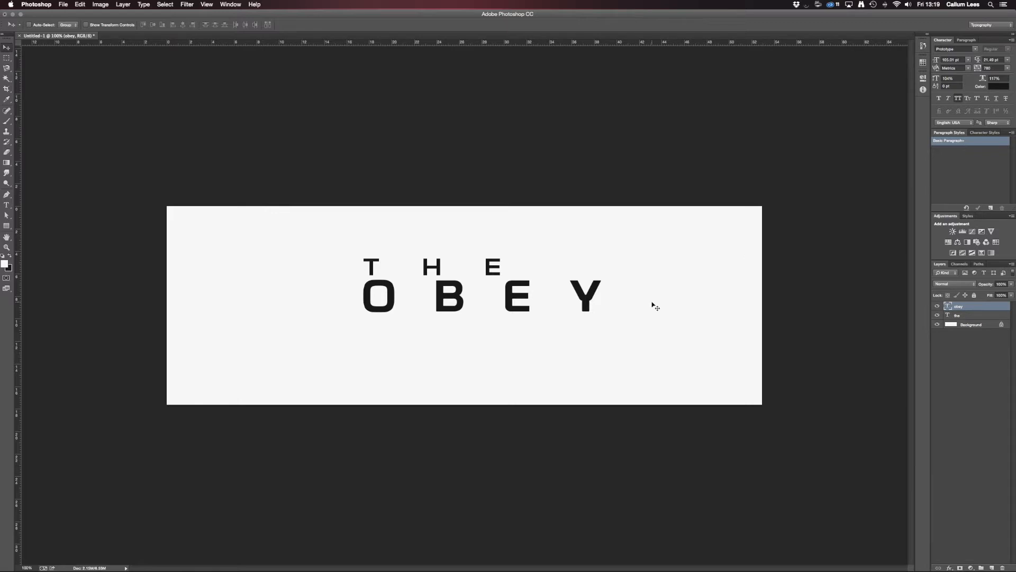
- Reduce the OBEY text's tracking to 90 so its width matches the word THE
left_click(973, 70)
left_click_drag(973, 69, 976, 71)
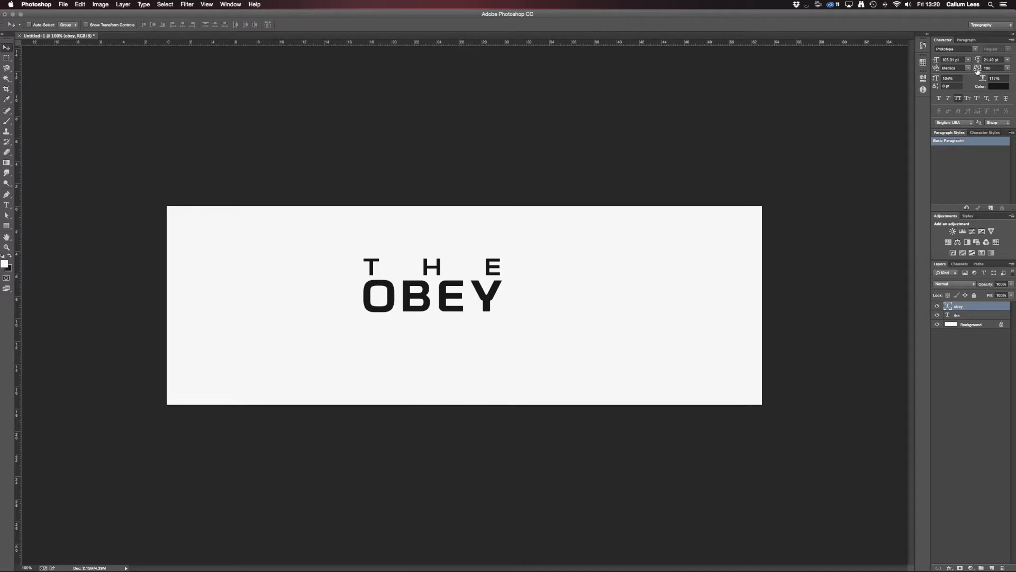
left_click(973, 69)
type("90")
key("Return")
- Duplicate the "the" layer, move the copy below OBEY and replace its text with "alliance"
left_click(965, 319)
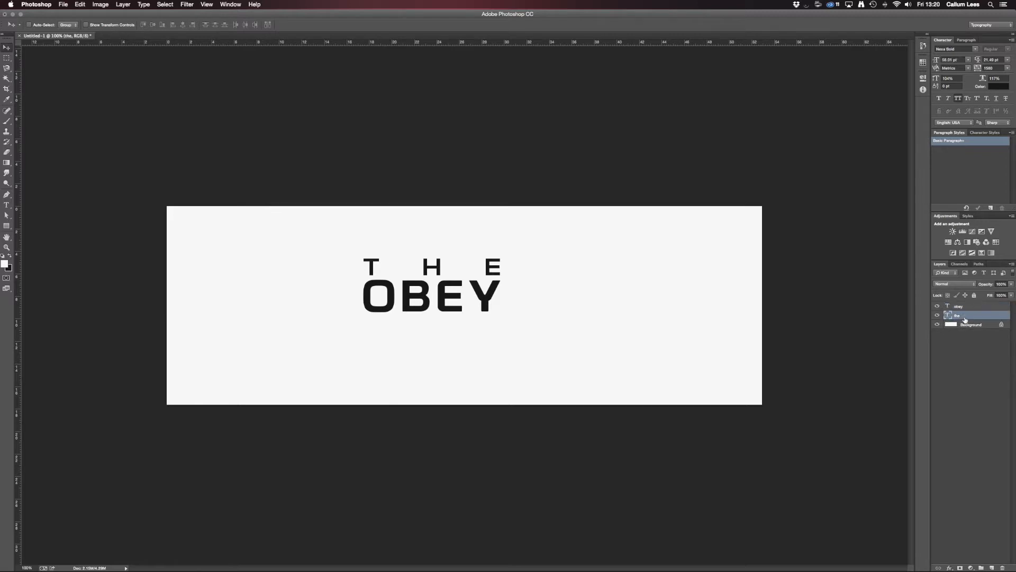
key("super+j")
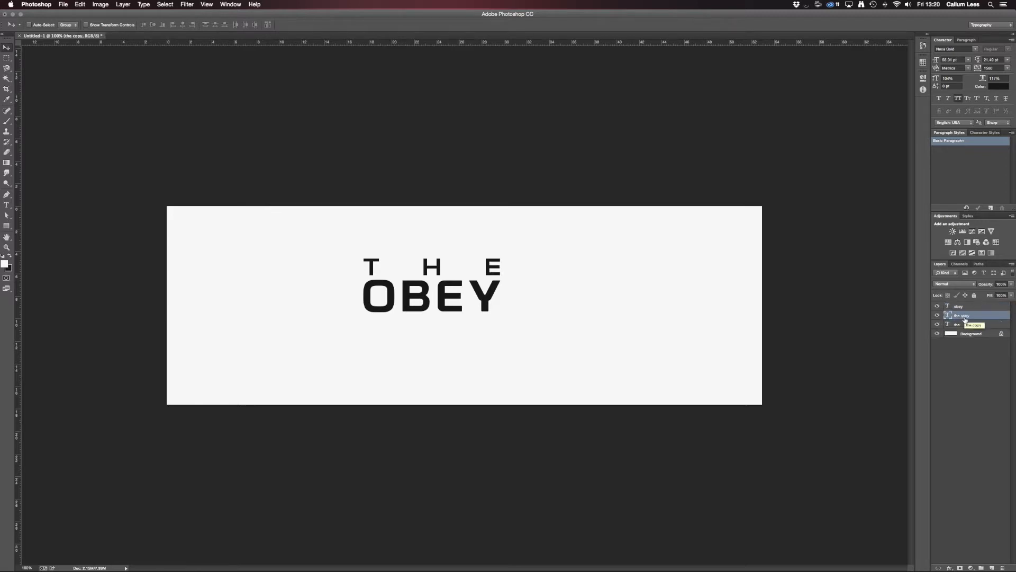
left_click_drag(727, 191, 725, 229)
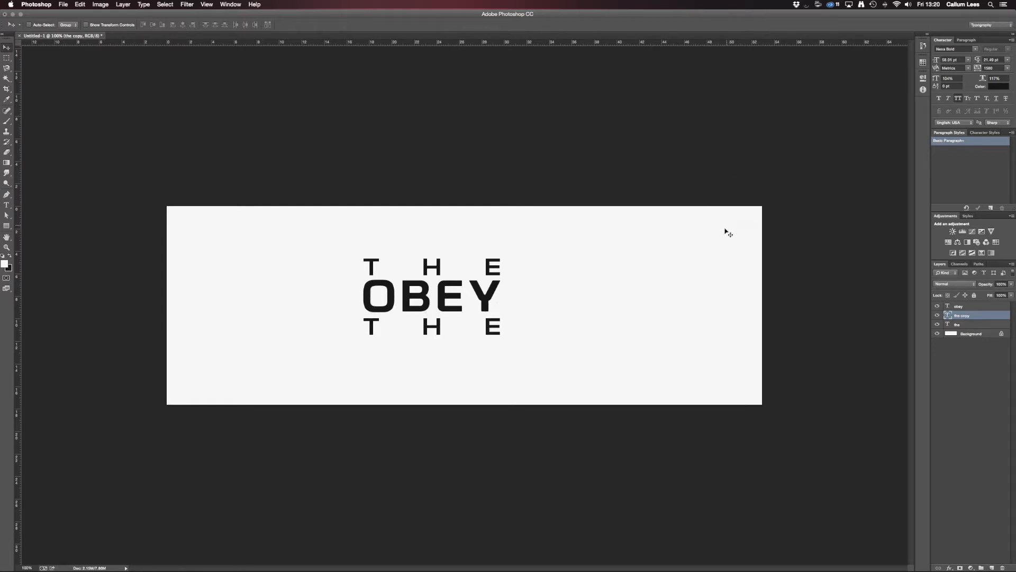
key("t")
left_click(481, 324)
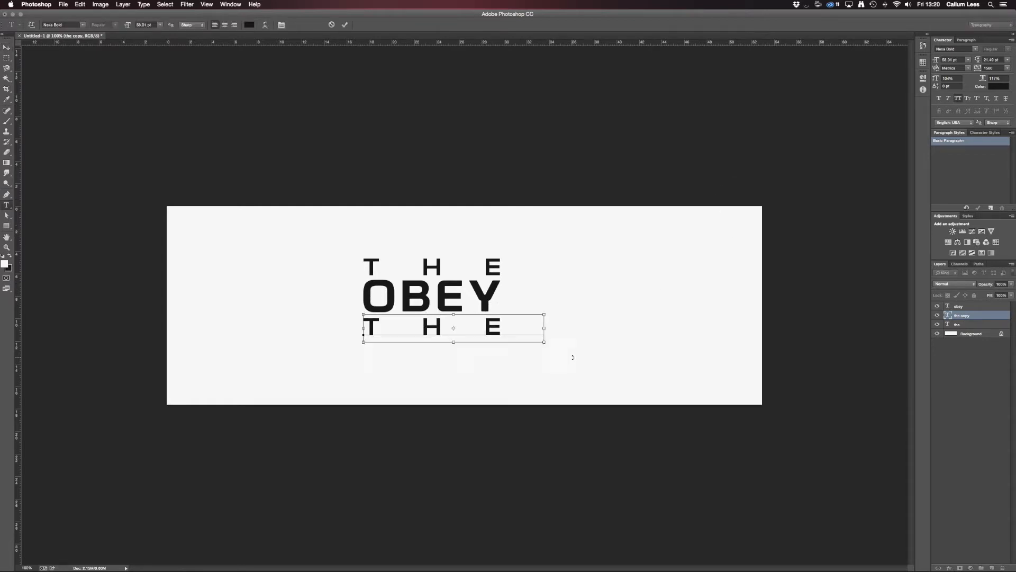
key("super+a")
type("allianc")
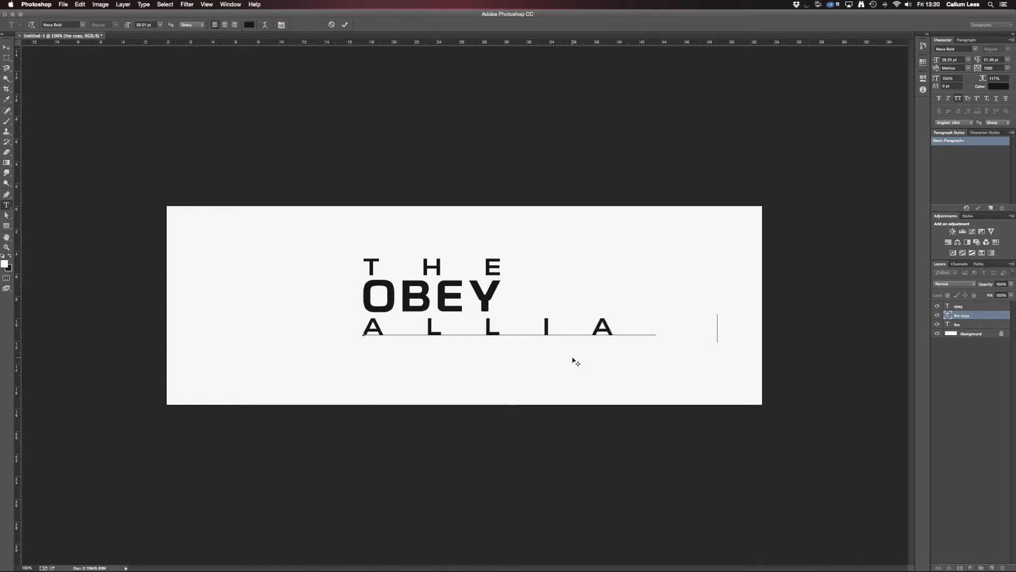
left_click(349, 24)
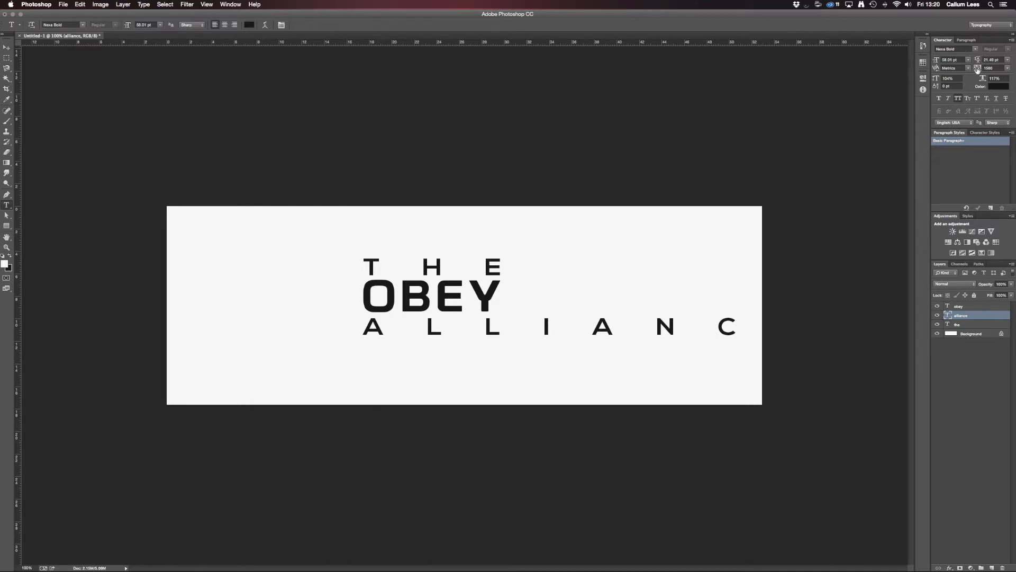
- Reduce the ALLIANCE text to 19.01 pt and nudge it up to sit just beneath OBEY
left_click_drag(936, 62, 933, 63)
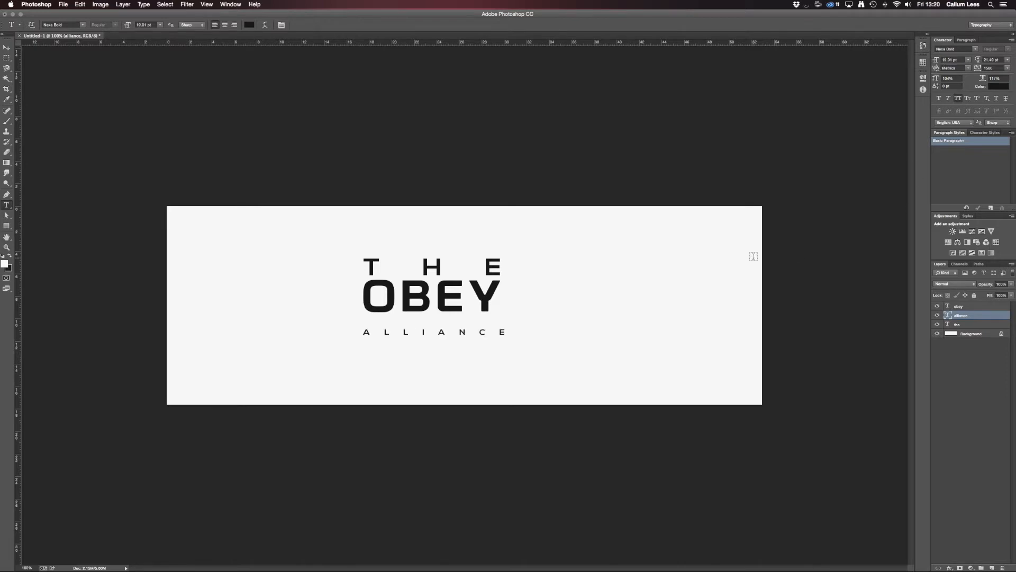
key("v")
key("shift+Up")
key("shift+Up")
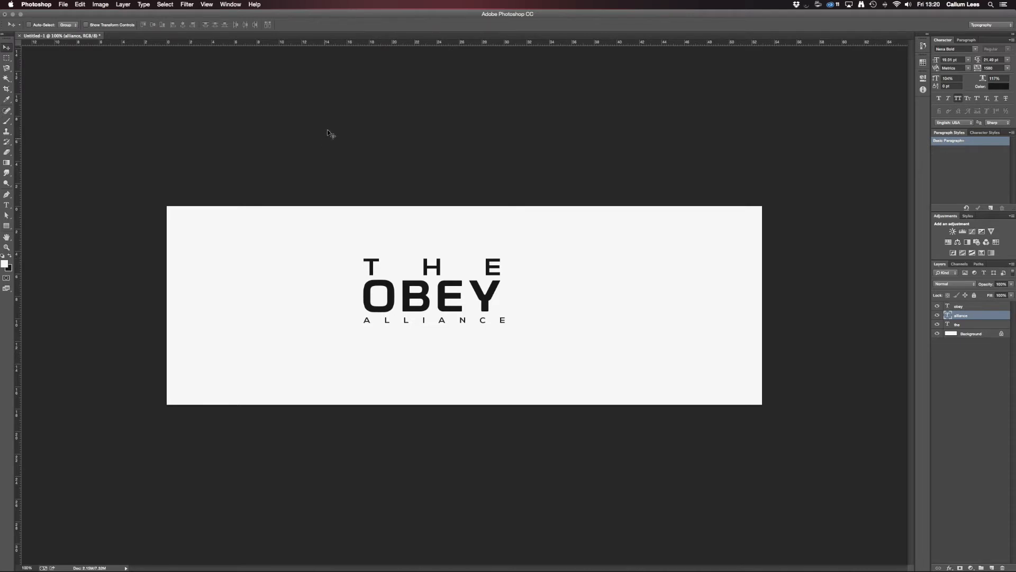
- Place guides along the left, top and right edges of the stacked lettering
left_click_drag(18, 113, 364, 131)
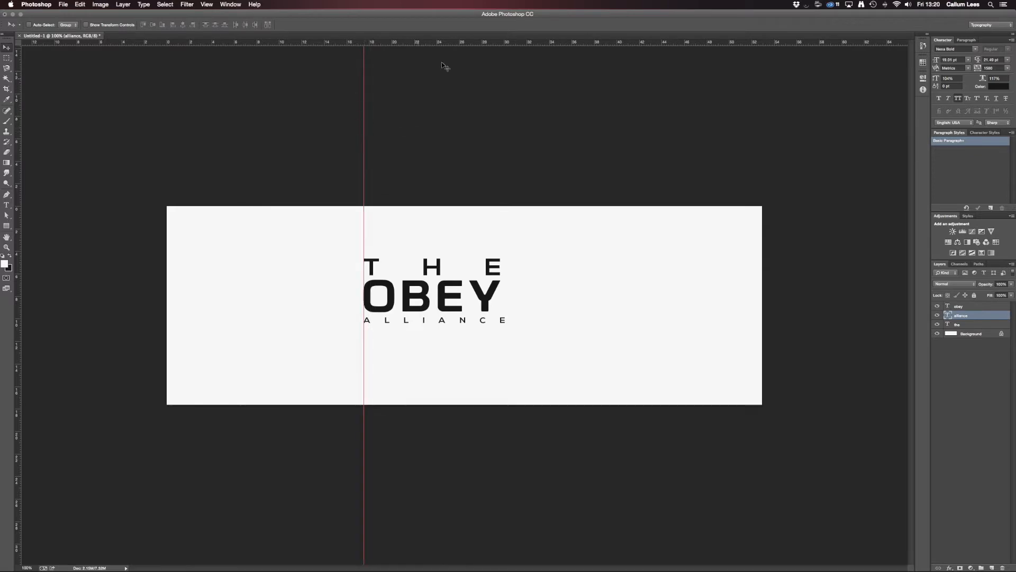
left_click_drag(454, 44, 510, 259)
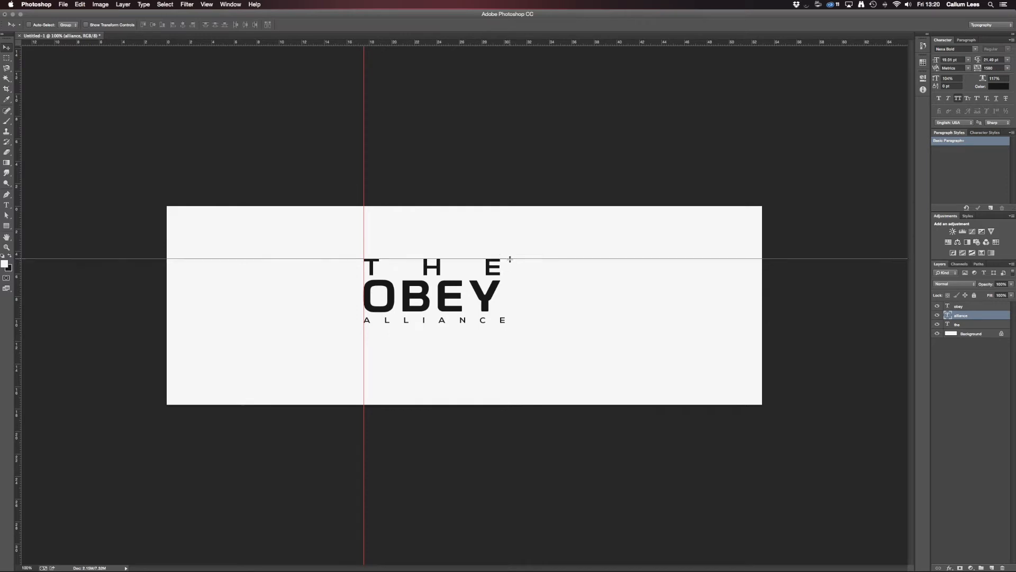
left_click_drag(20, 240, 499, 280)
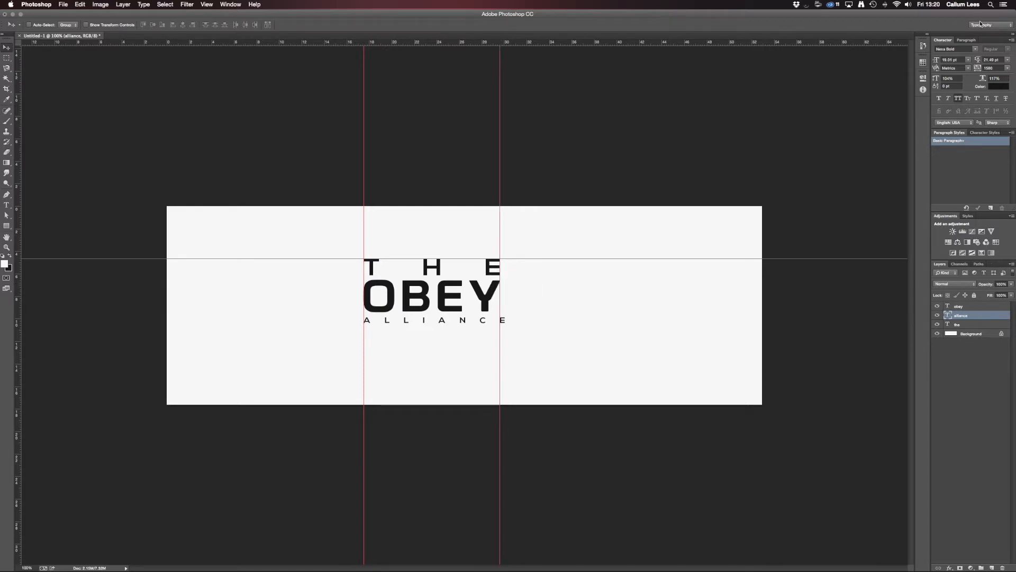
- Set the ALLIANCE text's tracking to 1495 so it fits between the vertical guides, and hide the guides
left_click_drag(977, 69, 988, 69)
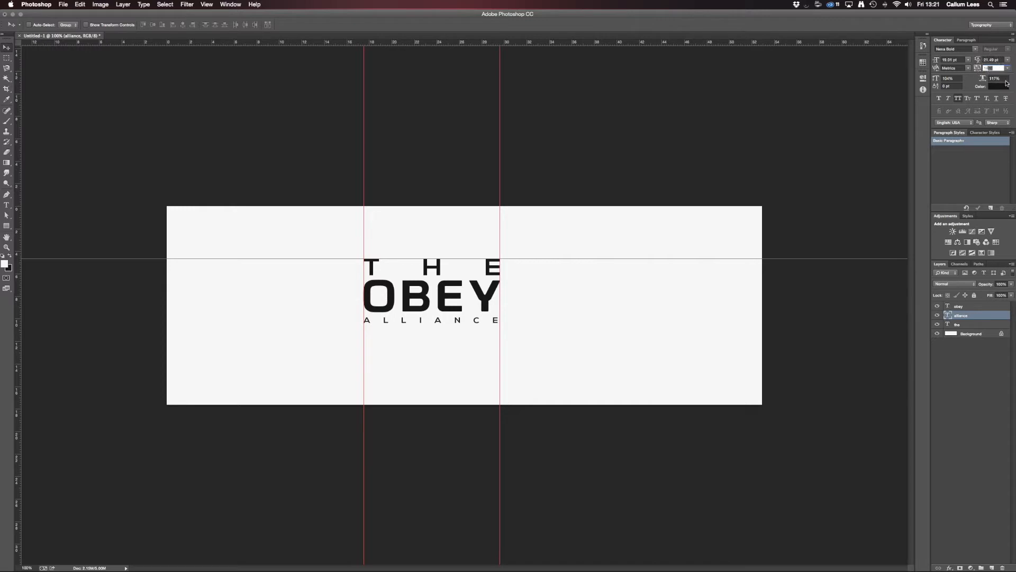
type("75")
key("Return")
left_click_drag(1001, 68, 990, 68)
type("90")
key("Return")
double_click(1001, 68)
type("1495")
key("Return")
key("super+semicolon")
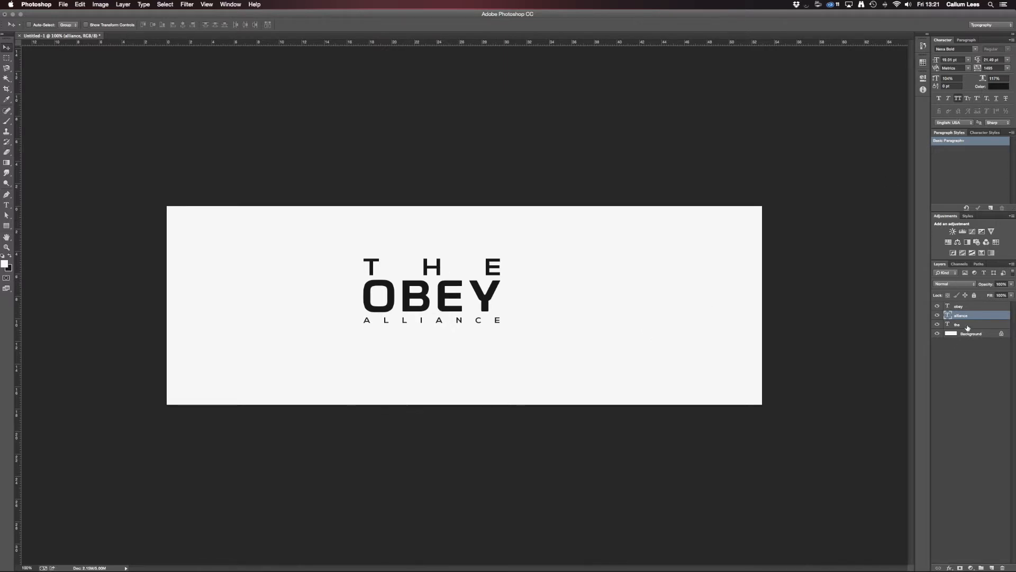
- Duplicate the three text layers, hide the originals and merge the copies into one layer
left_click(965, 307, "shift")
left_click(970, 324)
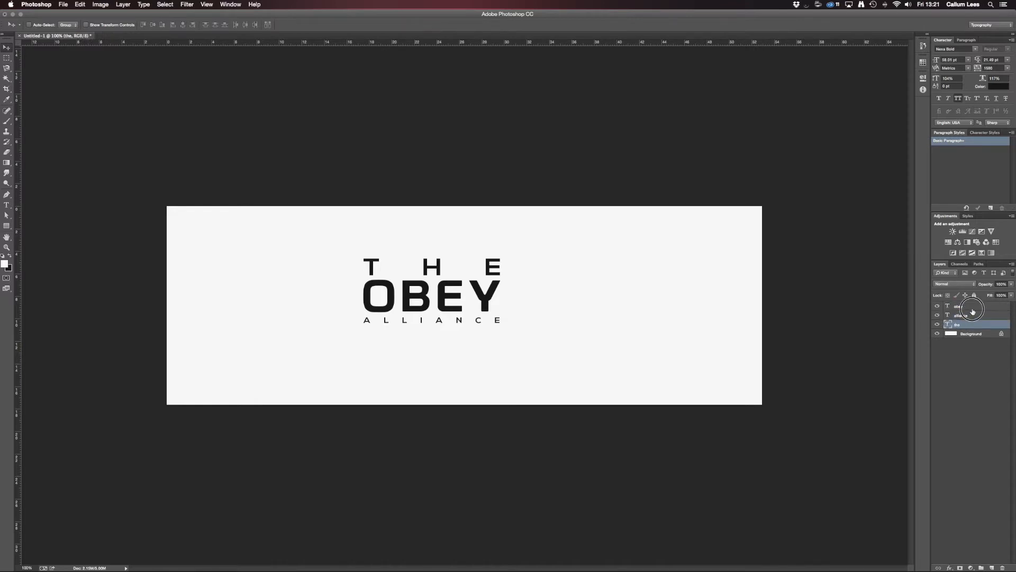
left_click(973, 308, "shift")
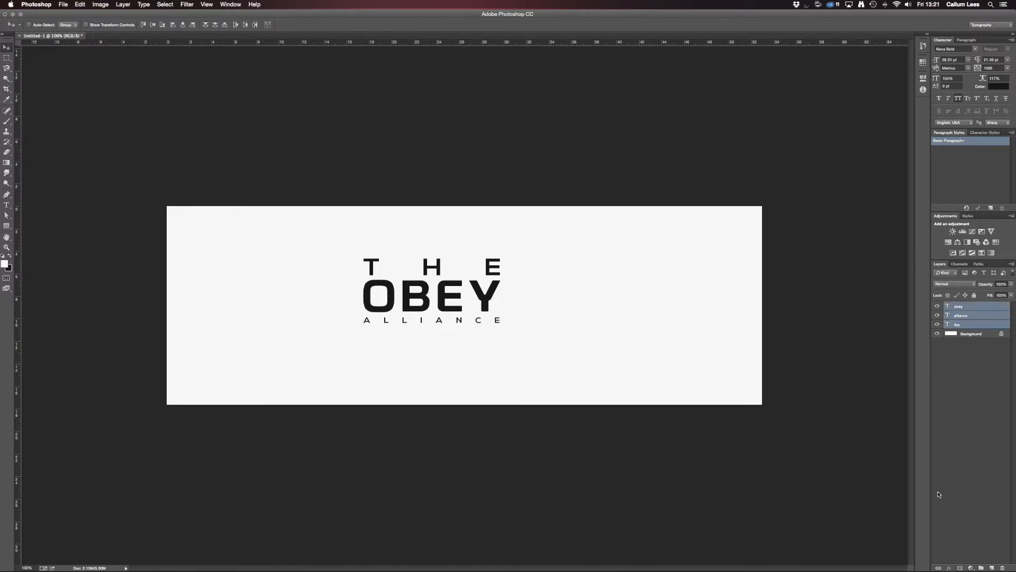
key("super+j")
left_click_drag(937, 334, 937, 351)
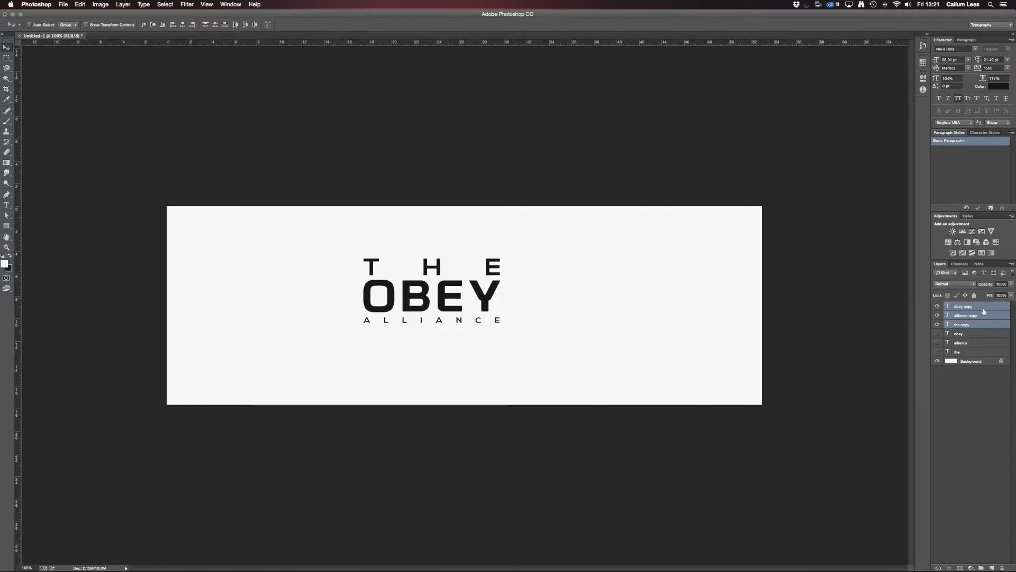
key("super+e")
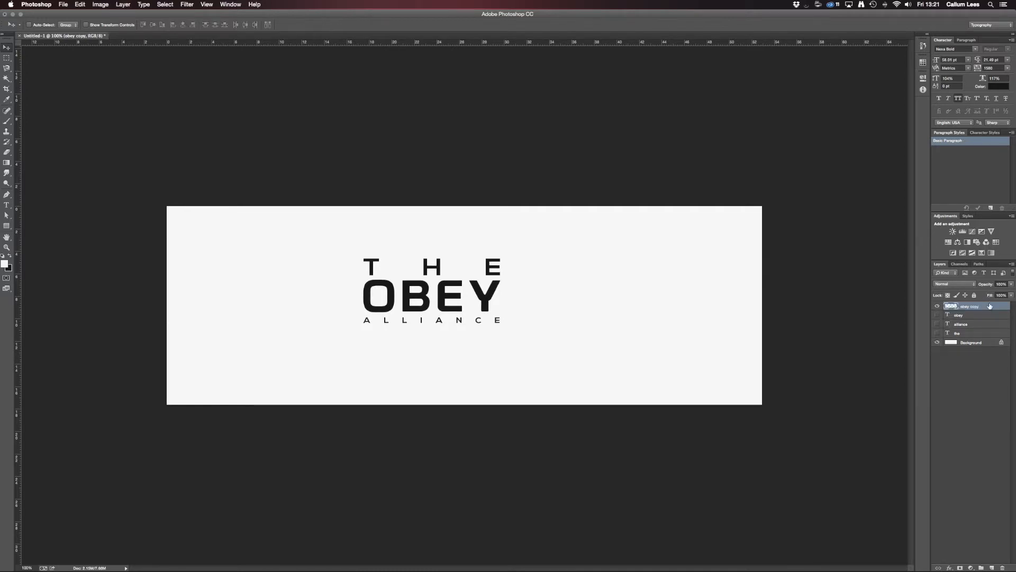
- Move the merged logo to the canvas's upper-left corner and scale it down to a little over half its size
left_click_drag(370, 296, 233, 254)
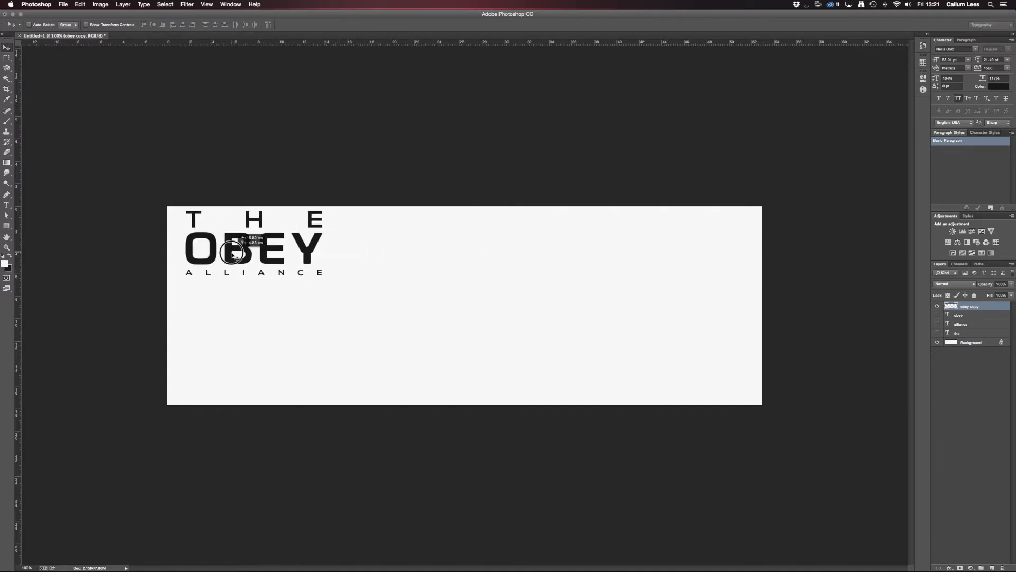
key("super+t")
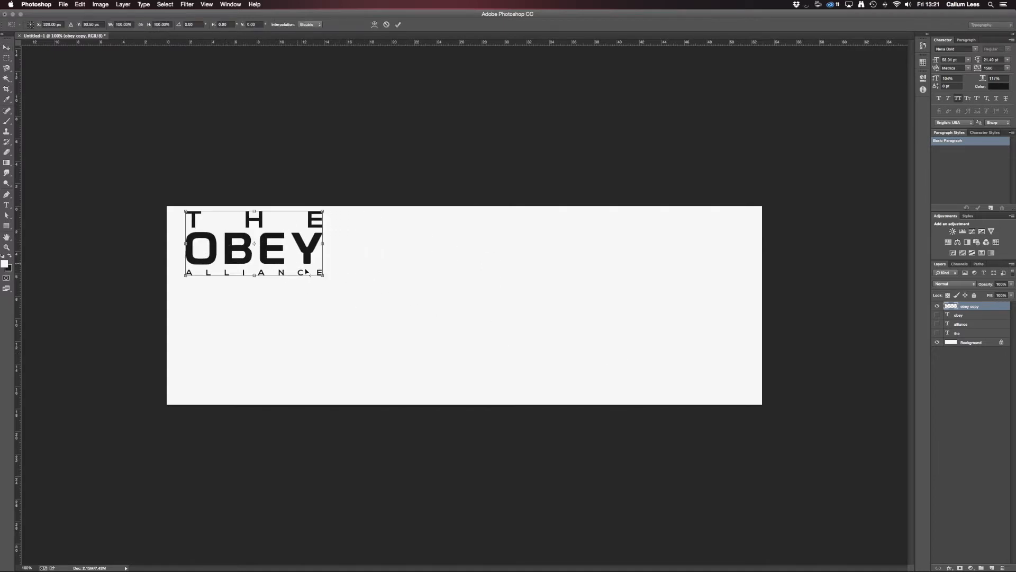
left_click_drag(322, 274, 232, 238)
key("Return")
- Nudge the small logo left until it sits flush with the canvas's left edge
key("Left")
key("Left")
key("Left")
key("Left")
key("Left")
key("Left")
key("Left")
key("Left")
key("Left")
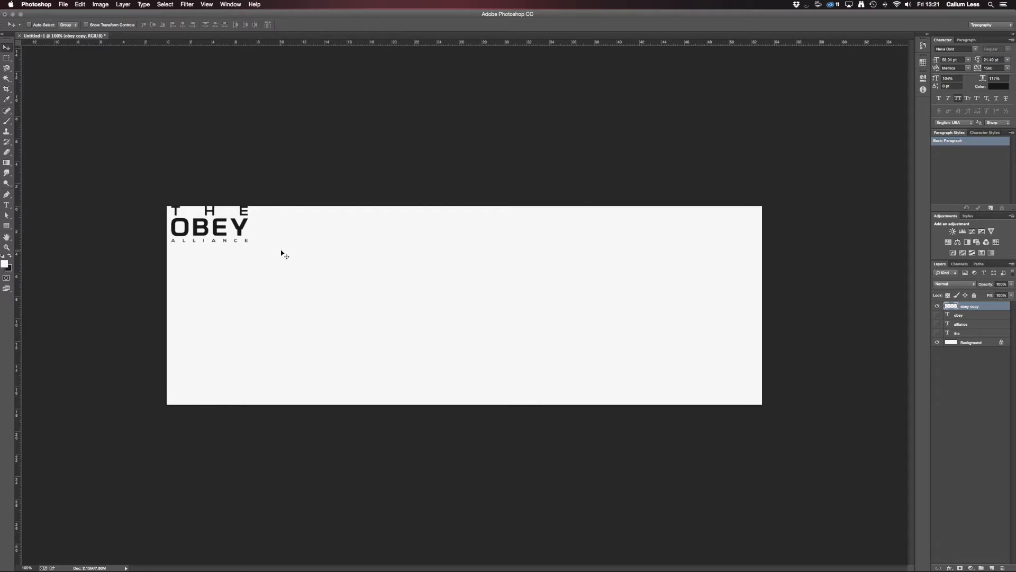
key("Left")
key("Left")
key("Left")
key("Left")
key("Left")
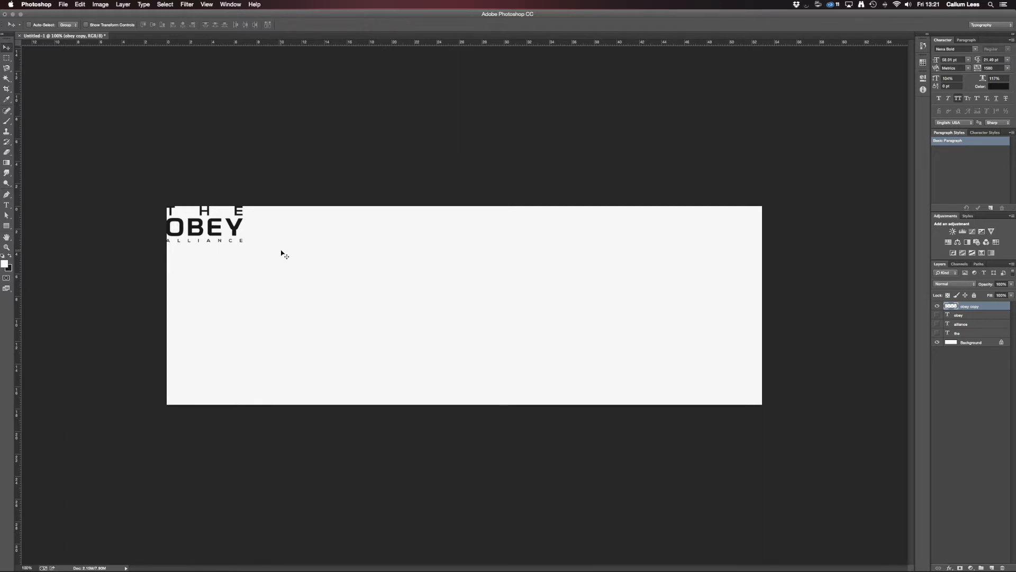
- Duplicate the small logo layer and place the copy directly beneath the first logo
key("super+j")
left_click_drag(285, 255, 285, 291)
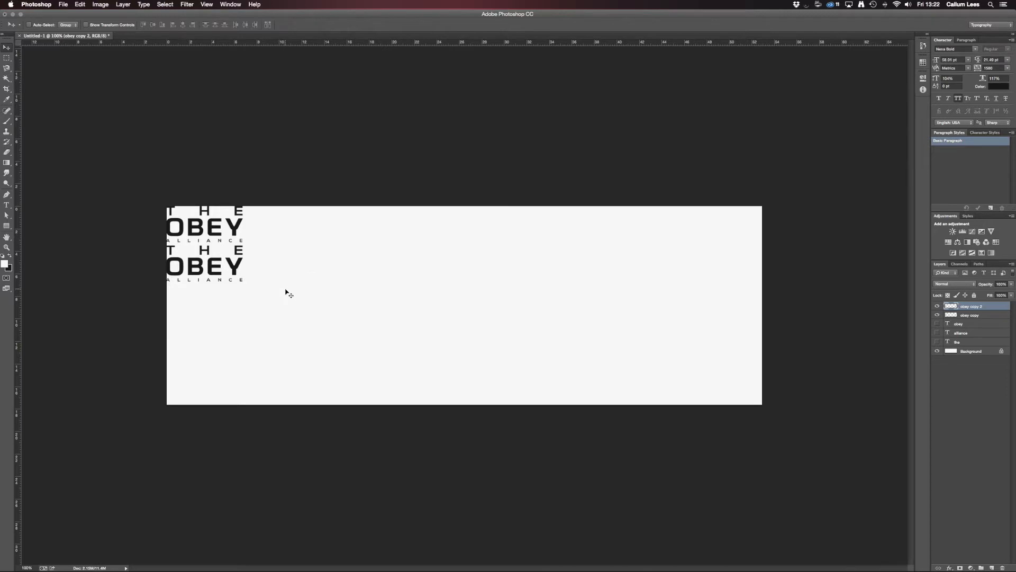
- Merge the two stacked logos and duplicate the merged layer to build a block of two columns by four rows
key("super+e")
key("super+j")
left_click_drag(279, 252, 331, 328)
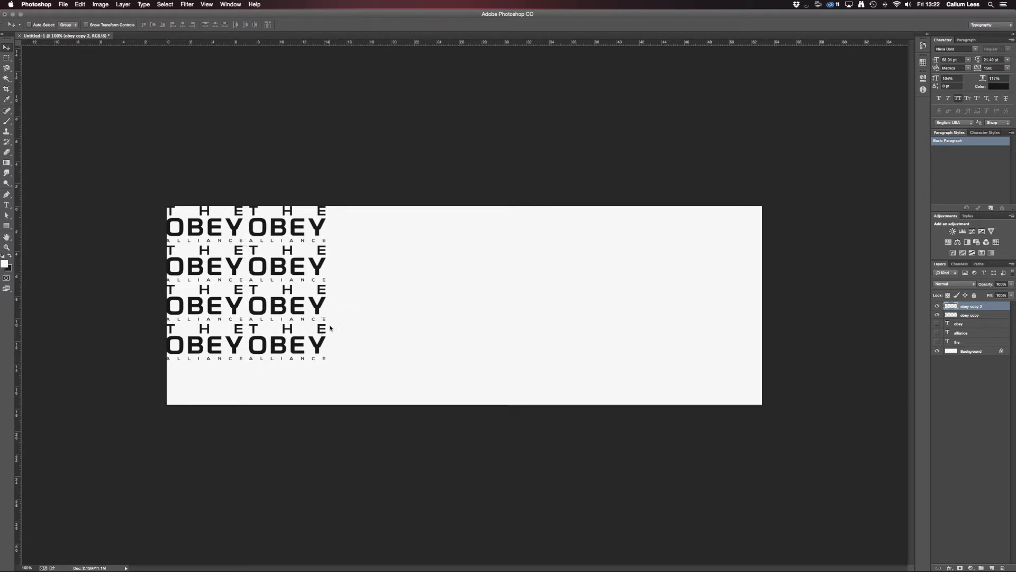
- Nudge the second logo column right to leave a clear gap between it and the first column
key("shift+Right")
key("Right")
key("Right")
key("Right")
key("Right")
key("Right")
key("Right")
key("Right")
key("Right")
key("Right")
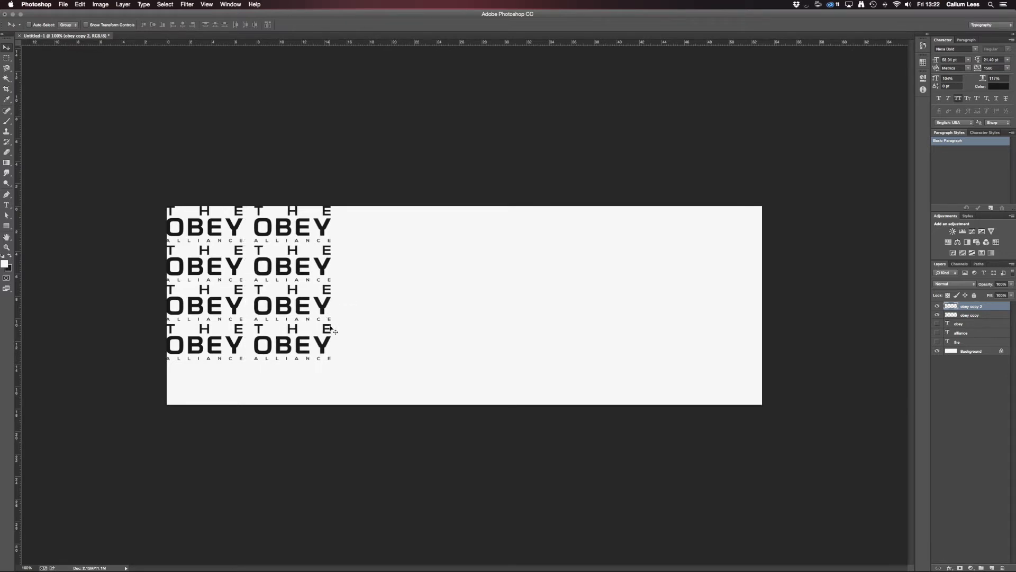
key("Right")
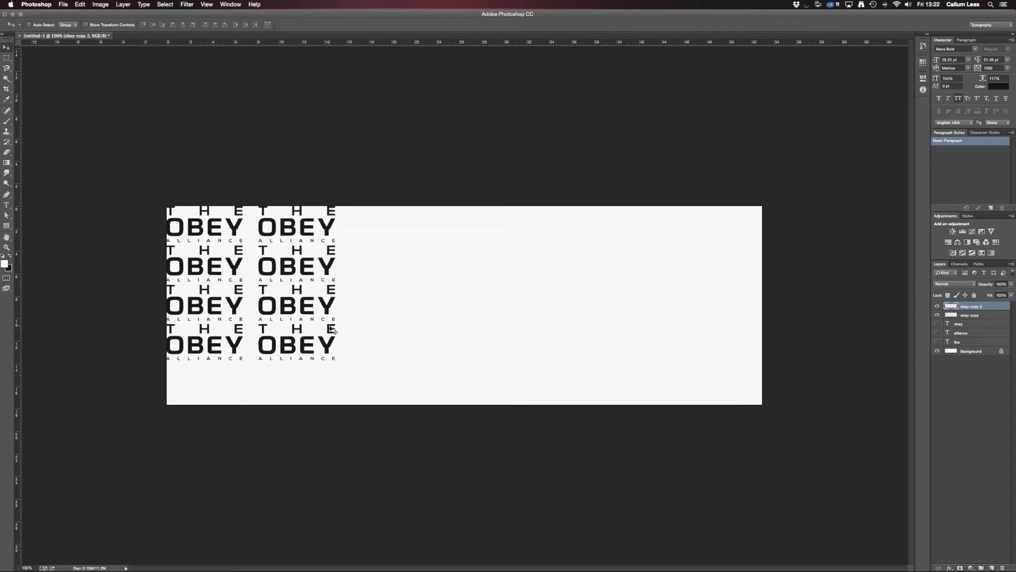
key("Left")
key("Left")
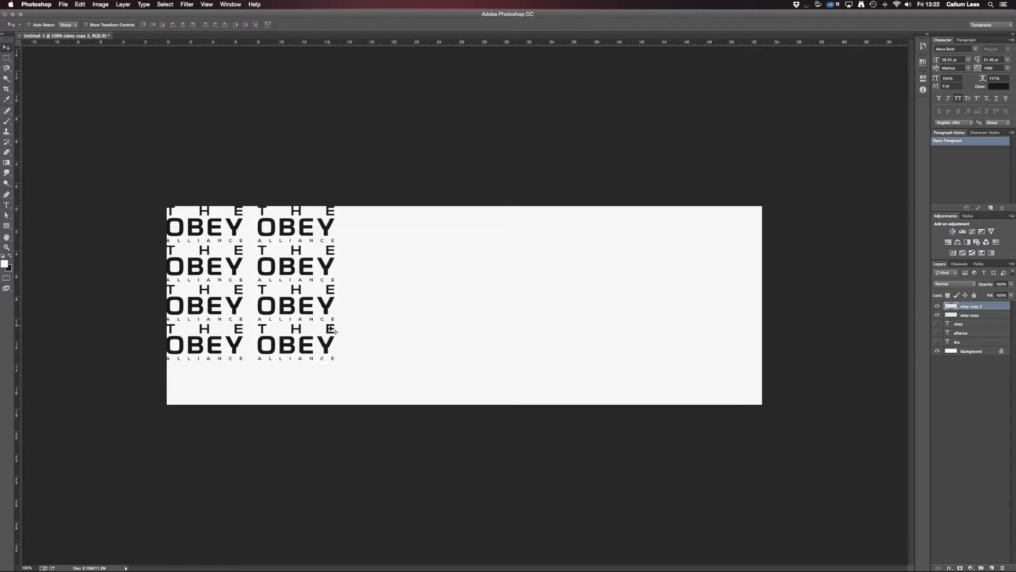
- Merge the two logo columns into one layer, duplicate it and place the copy alongside to form four columns
key("super+j")
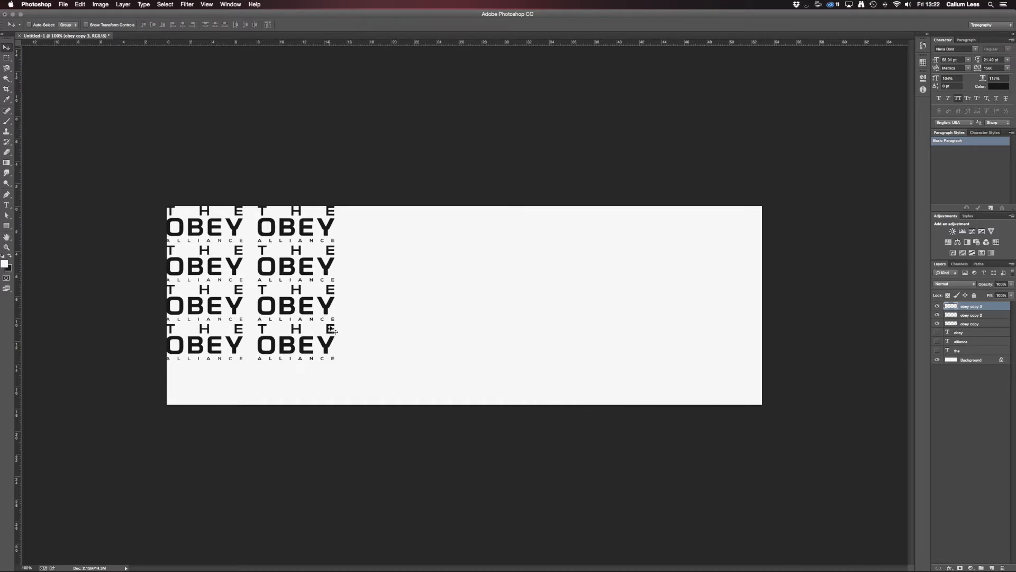
key("super+z")
key("super+e")
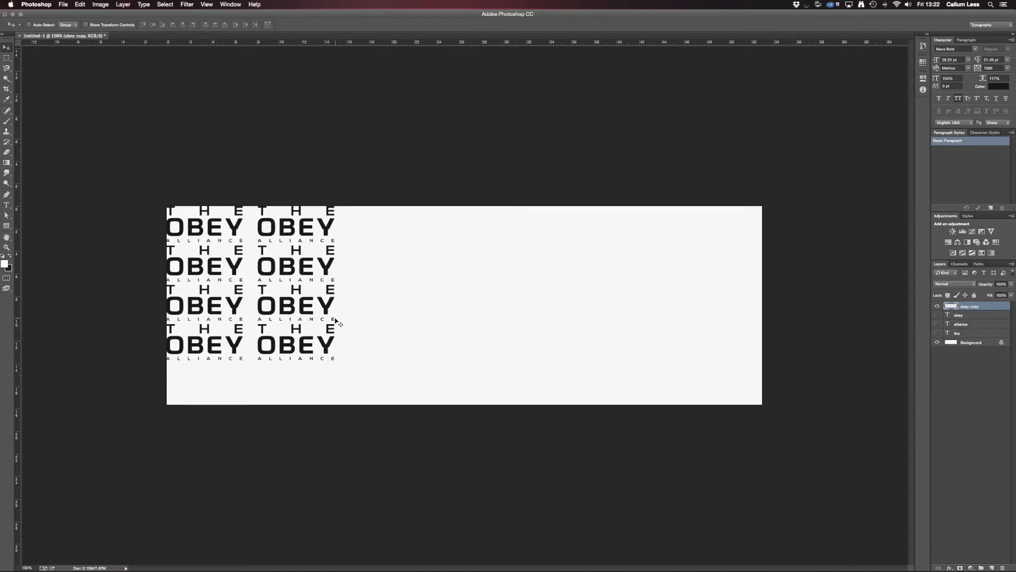
key("super+j")
left_click_drag(294, 272, 462, 297)
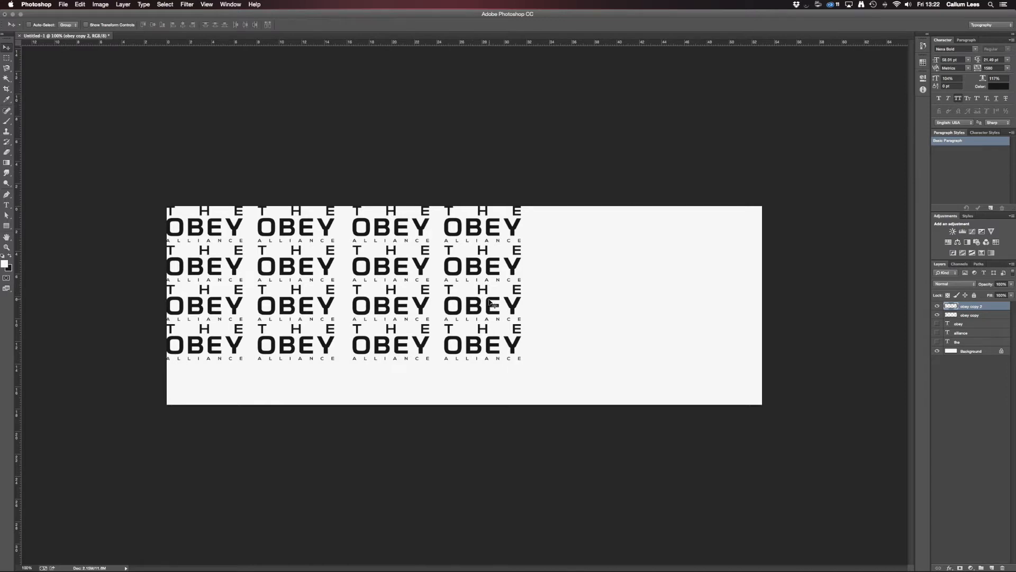
- Duplicate the logo block across the remaining width and the empty bottom strip of the canvas, then merge the copies into one layer
left_click_drag(234, 259, 608, 277)
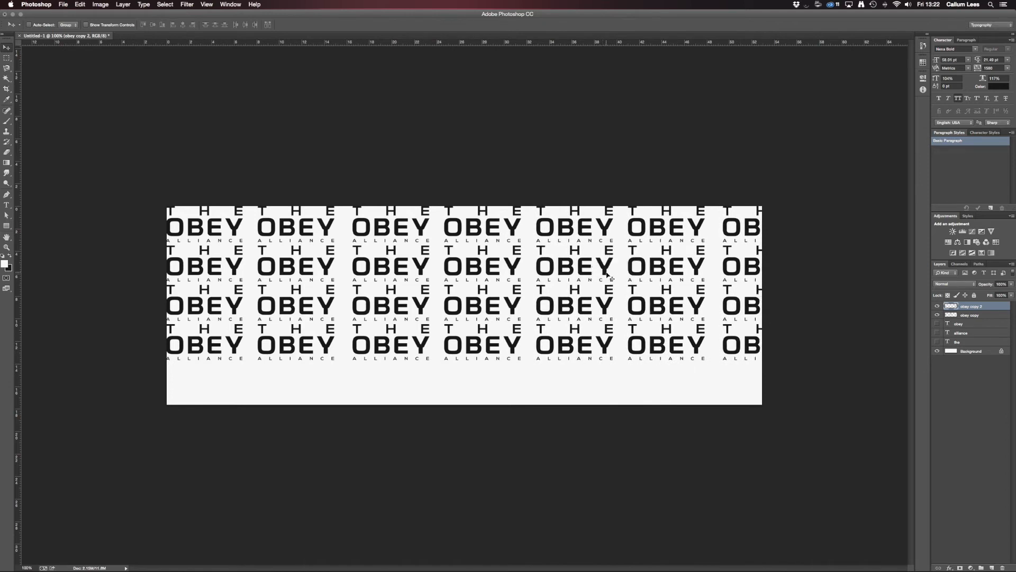
left_click_drag(563, 149, 562, 307)
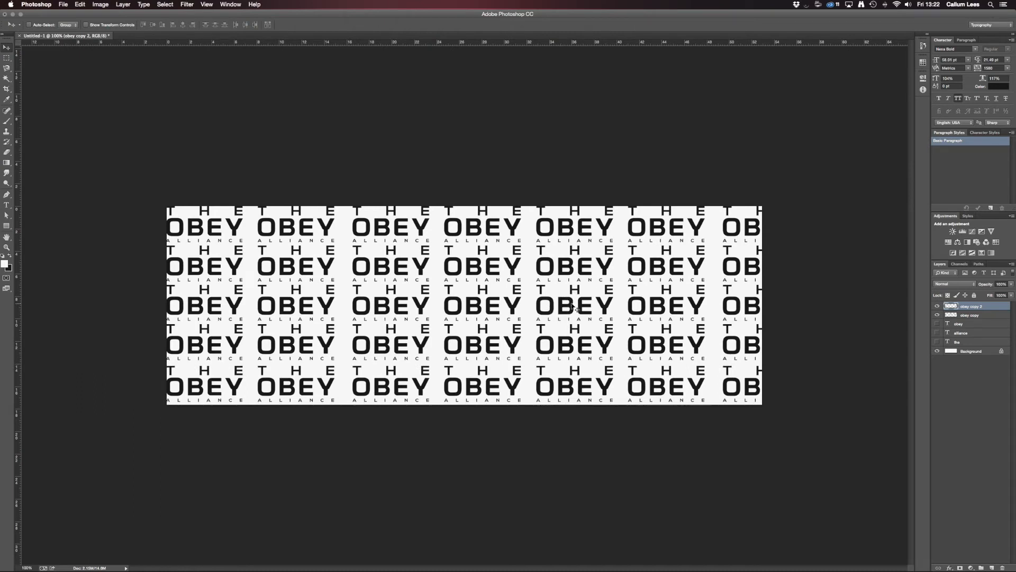
key("ctrl+e")
- Select the three hidden text layers and create a new layer group above them
left_click(971, 317)
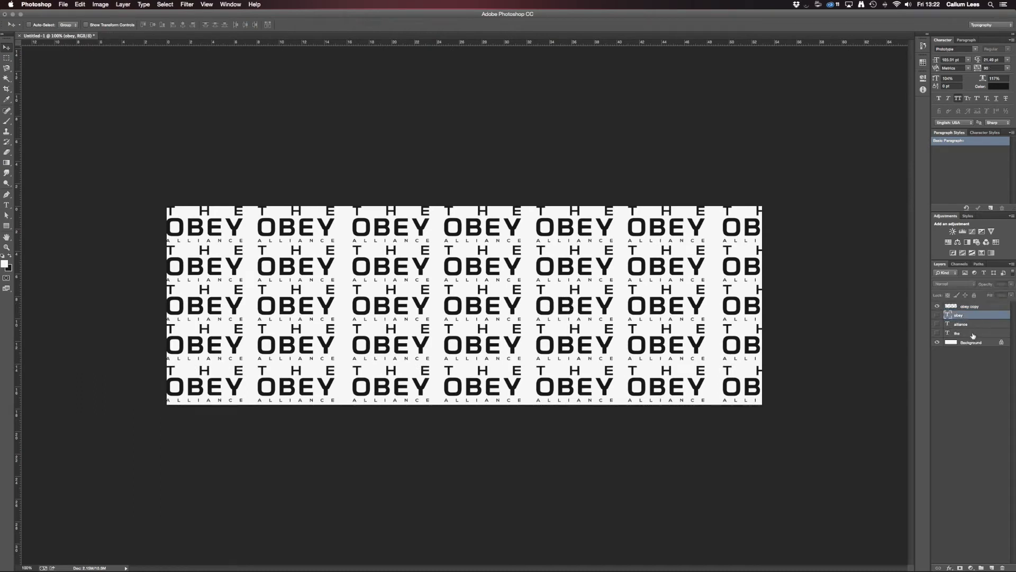
left_click(973, 333, "shift")
left_click(980, 565)
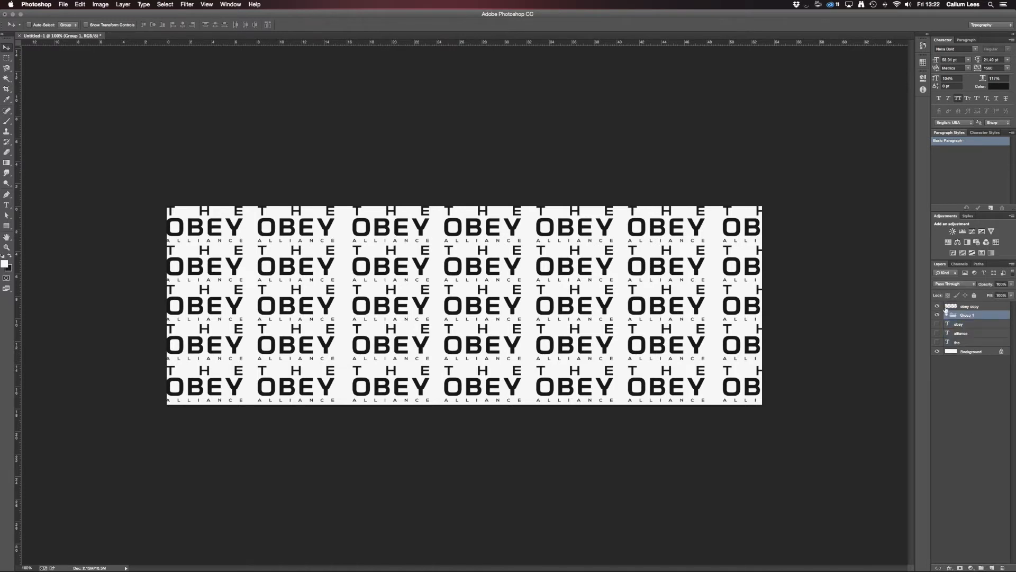
left_click(966, 325)
double_click(979, 342)
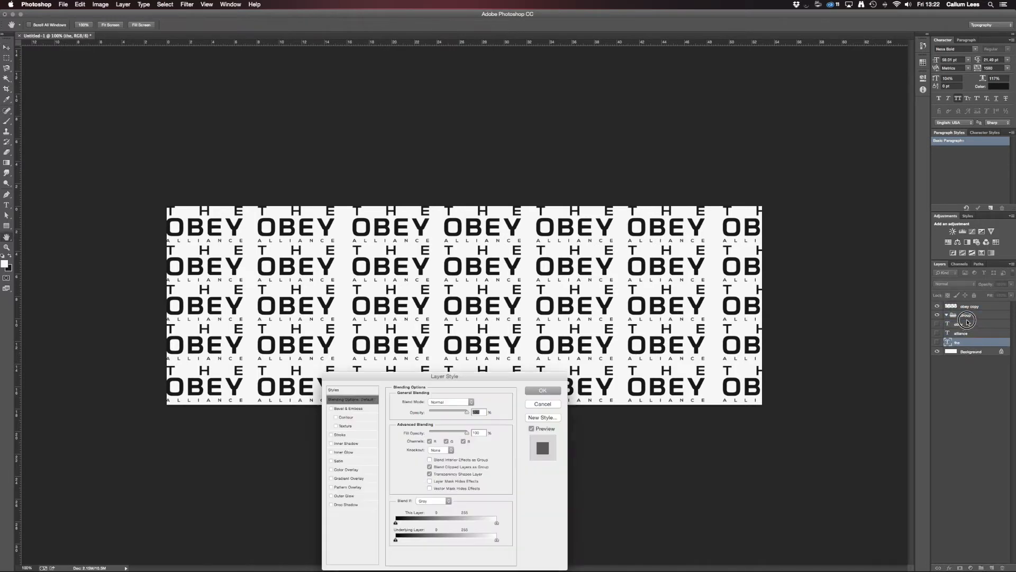
left_click(543, 404)
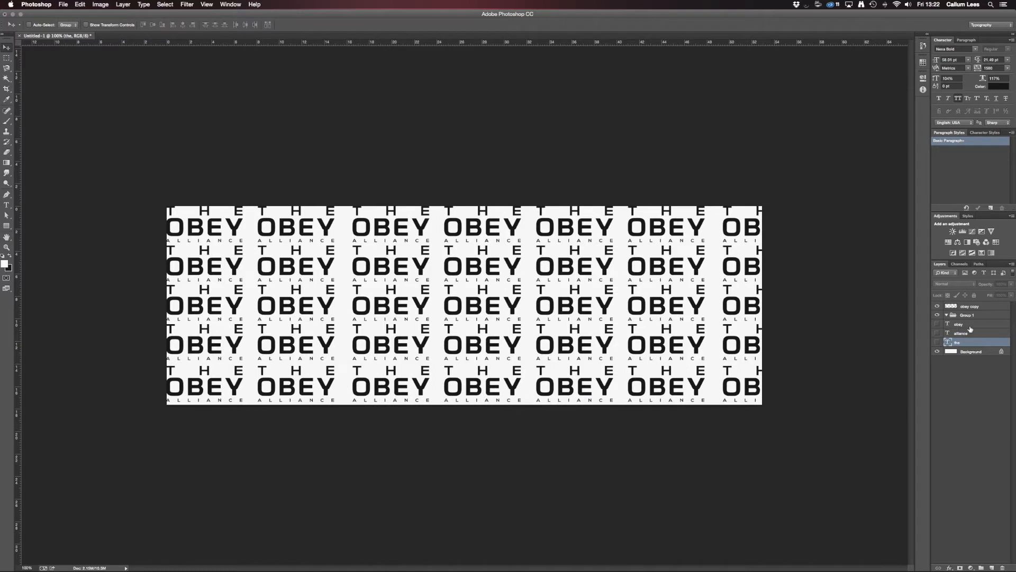
double_click(976, 343)
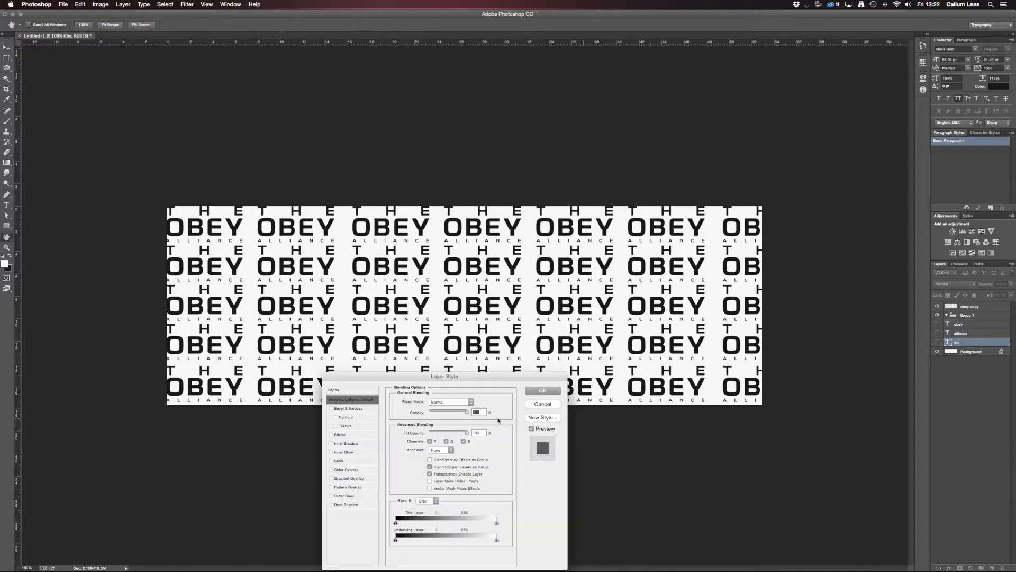
left_click(541, 404)
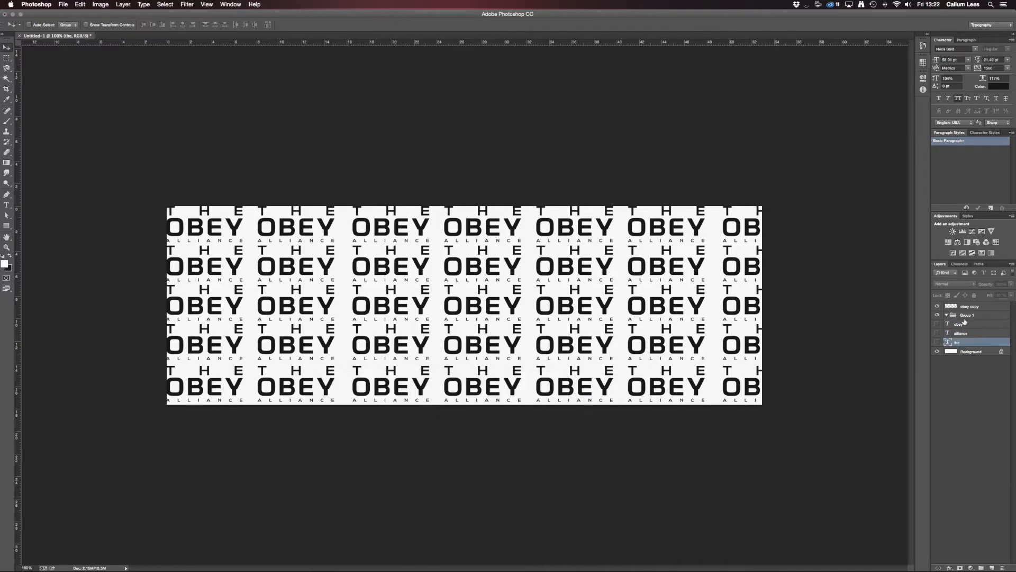
- Move the obey, alliance and the text layers into Group 1, collapse the group and colour-label it red
left_click(965, 326)
left_click(965, 341, "shift")
left_click_drag(968, 340, 968, 318)
left_click(947, 315)
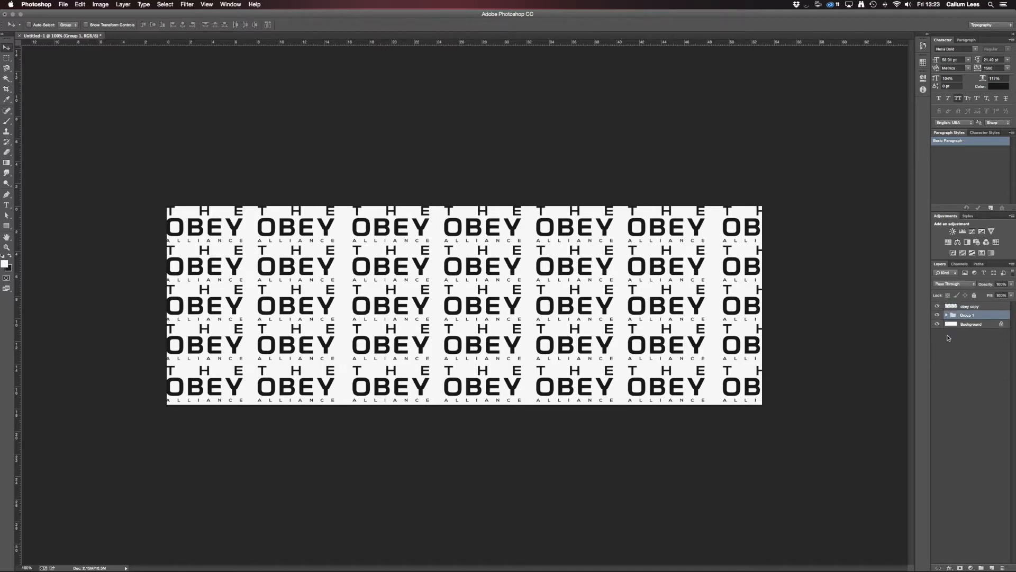
right_click(943, 318)
left_click(899, 344)
- Lower the opacity of the repeated logo pattern layer to 2%
left_click(977, 307)
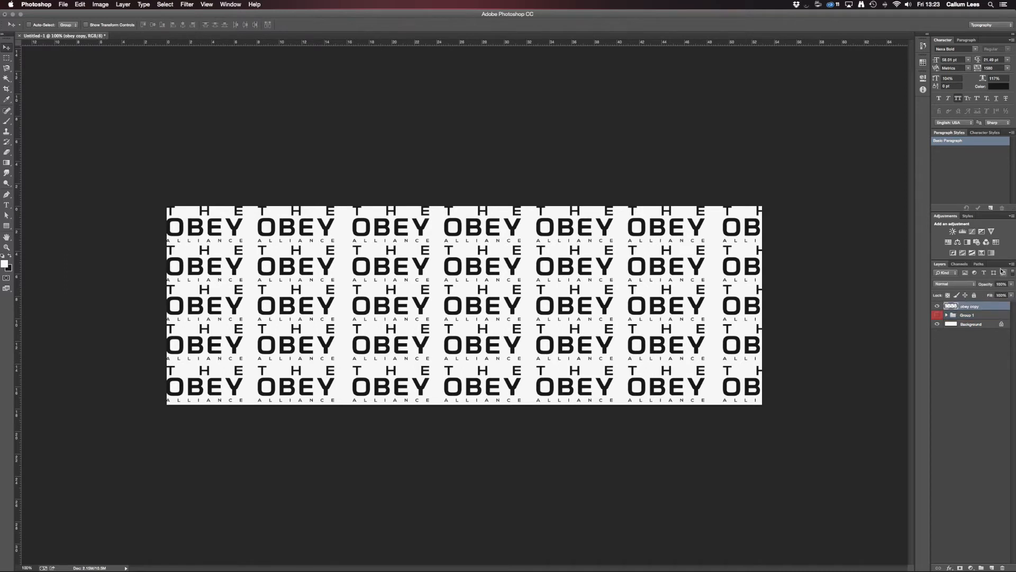
left_click(981, 284)
left_click_drag(981, 284, 945, 289)
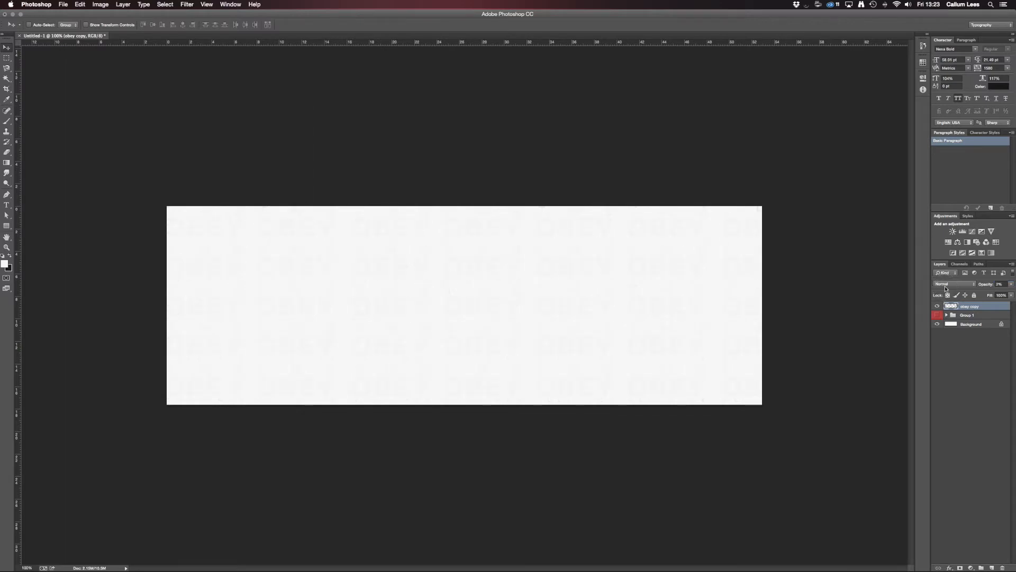
- Rotate the logo pattern slightly counterclockwise and reposition it so it still covers the whole canvas
key("super+t")
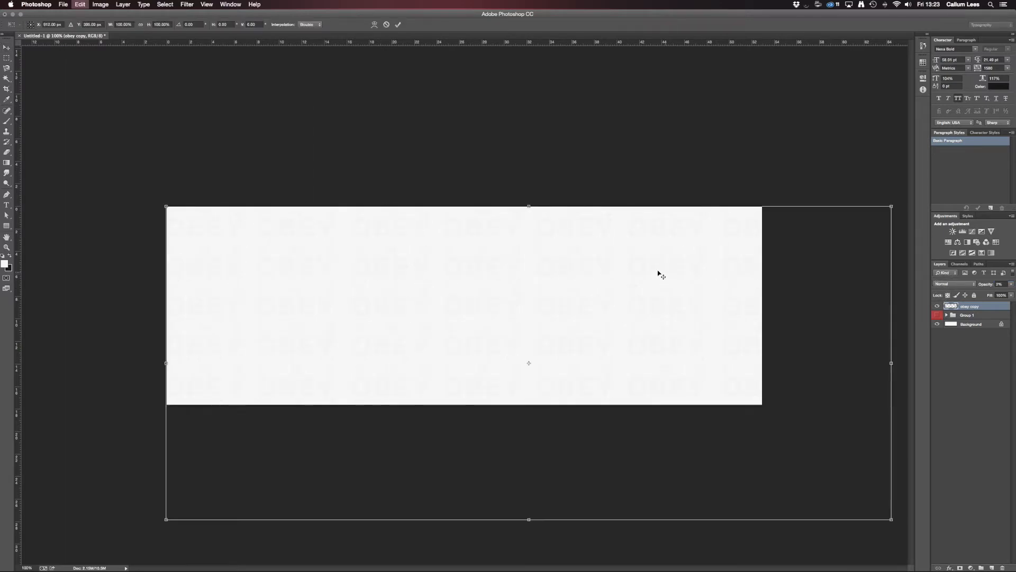
left_click_drag(880, 143, 863, 133)
left_click_drag(810, 264, 792, 250)
key("Return")
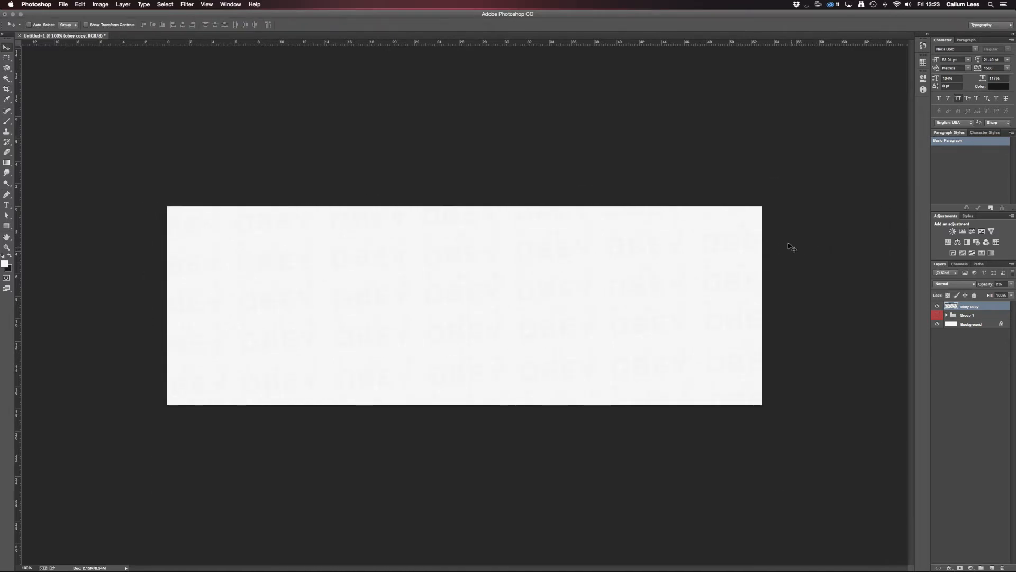
- Open Reno 10,000 Subscriber Pack.psd from the SLATEDESIGNS/GFX Resources folder in Documents
key("super+o")
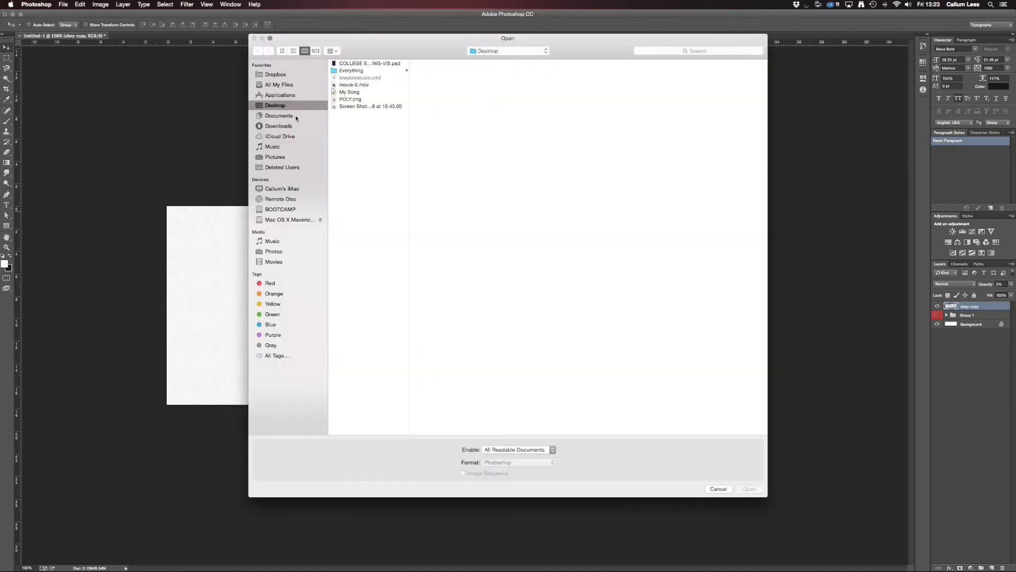
left_click(295, 116)
left_click(377, 242)
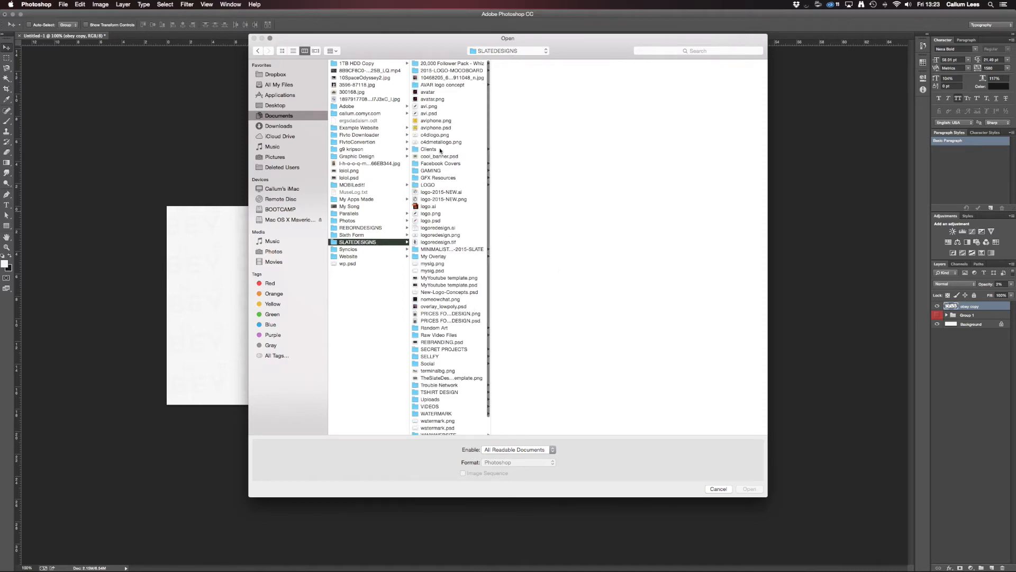
left_click(439, 178)
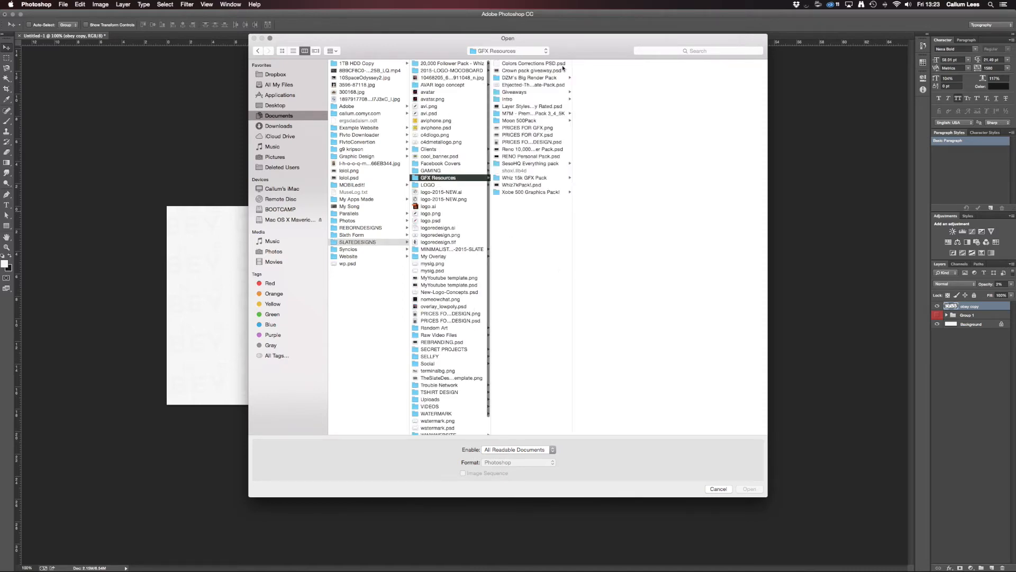
double_click(526, 149)
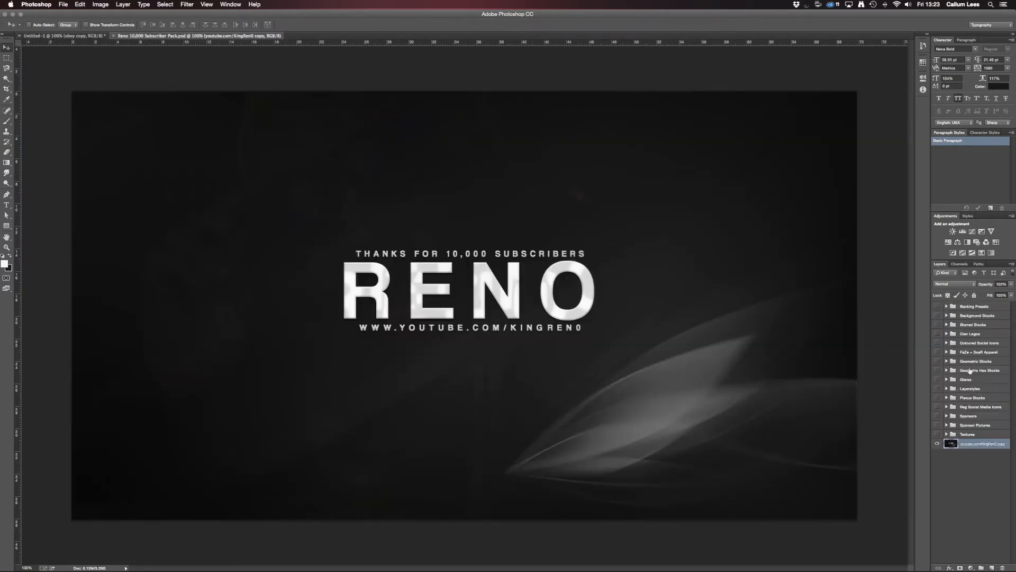
- Expand and show the Clan Logos group, then hide its Unlock cover layer
left_click(947, 334)
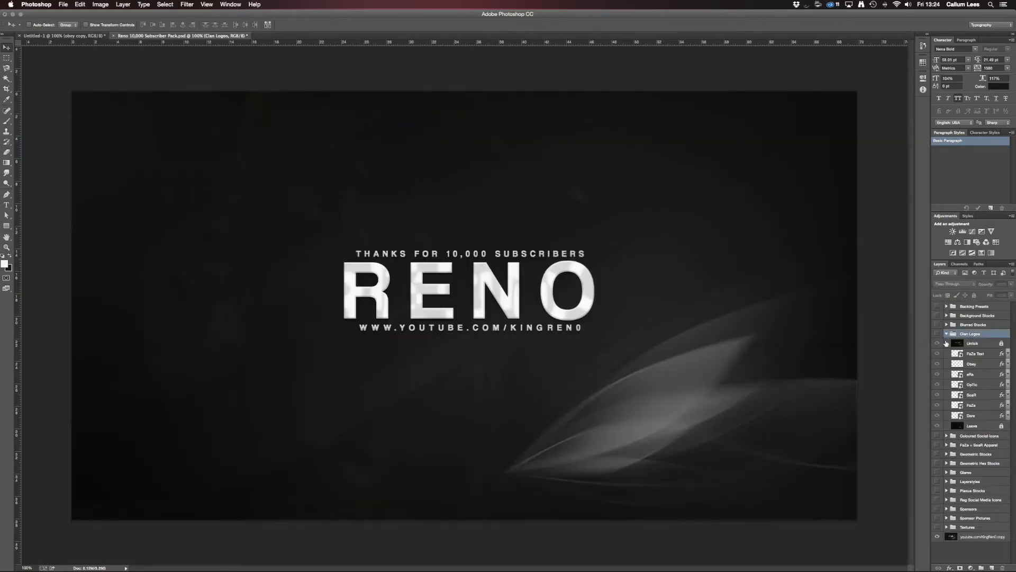
left_click(937, 334)
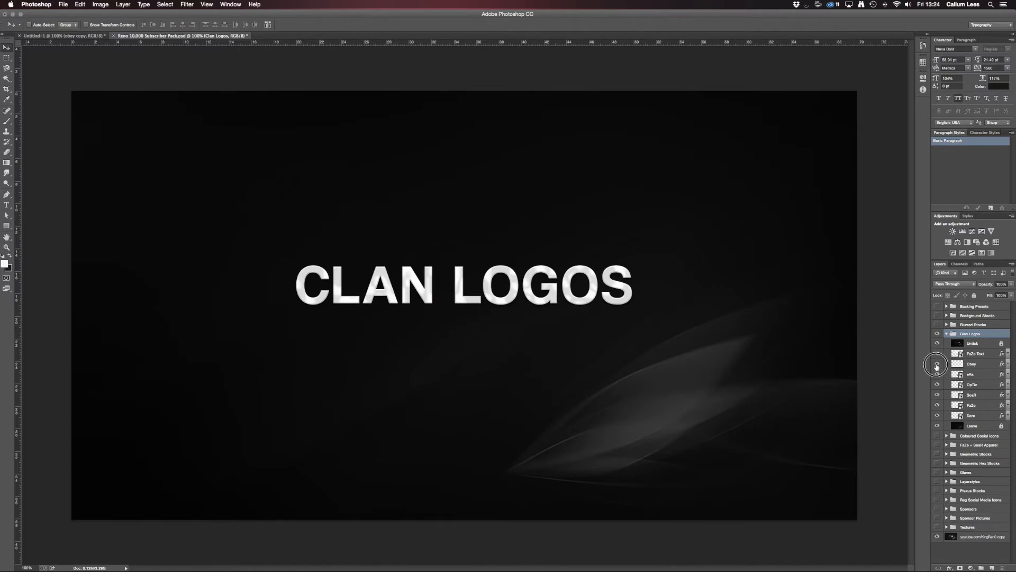
left_click(938, 343)
- Copy the Obey logo layer into the Untitled-1 banner document and place it near the canvas centre
left_click(972, 364)
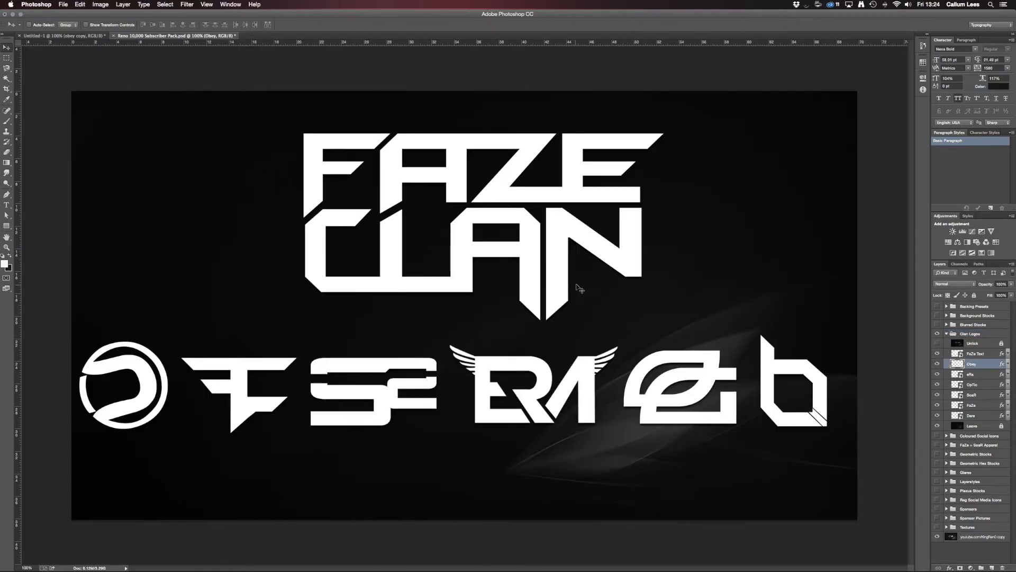
left_click_drag(155, 4, 271, 219)
left_click_drag(502, 291, 489, 289)
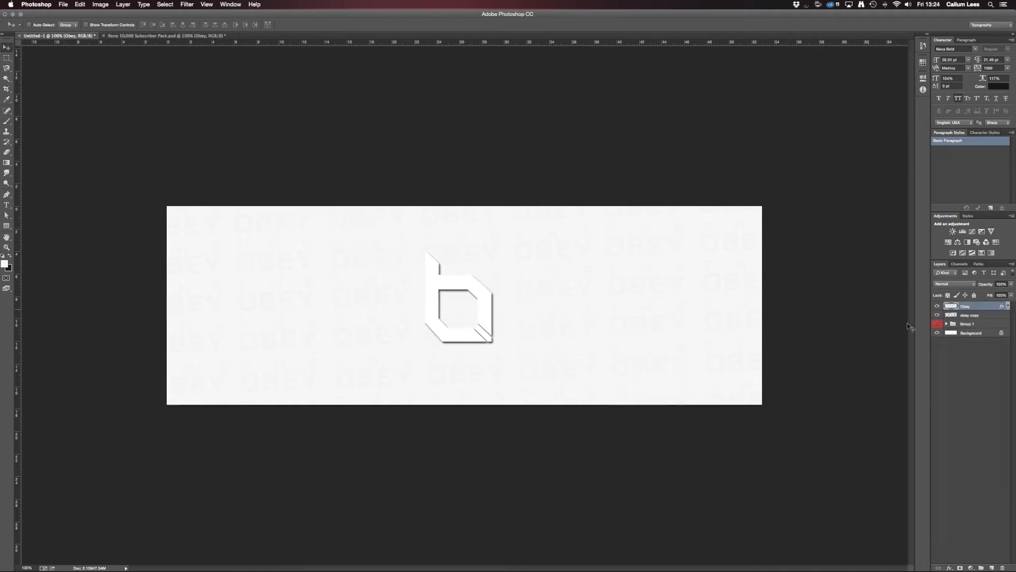
- Clear the layer style from the Obey logo layer
right_click(997, 305)
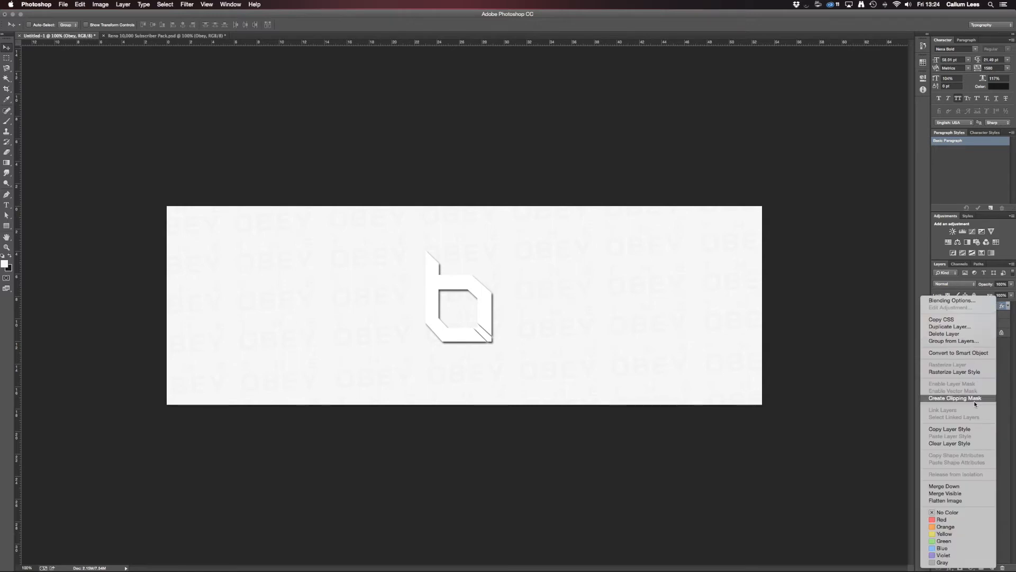
left_click(961, 445)
right_click(975, 310)
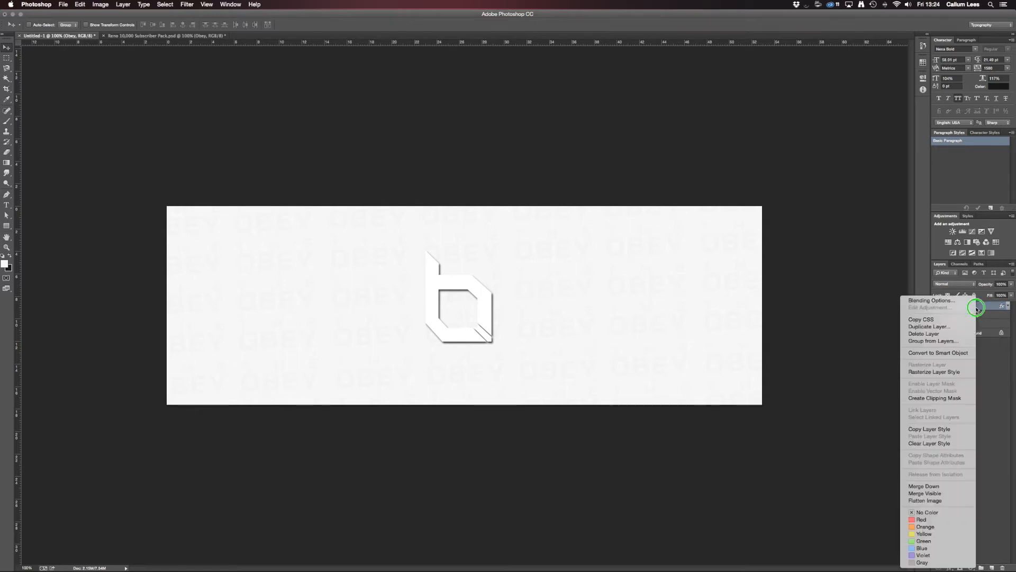
left_click(945, 446)
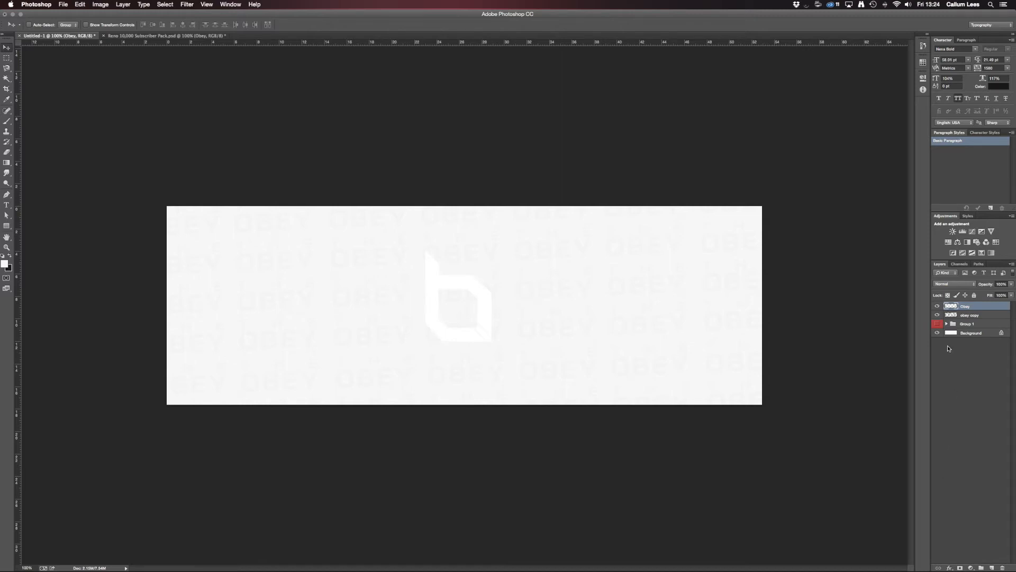
- Add a normal-mode Color Overlay in dark grey #1f1f1f to the Obey logo layer
double_click(982, 306)
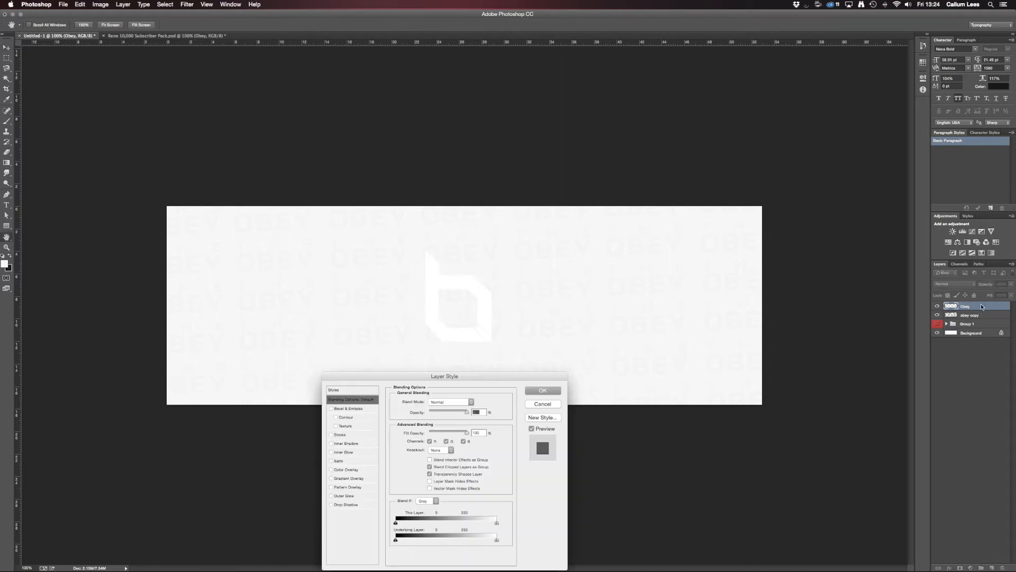
left_click(347, 470)
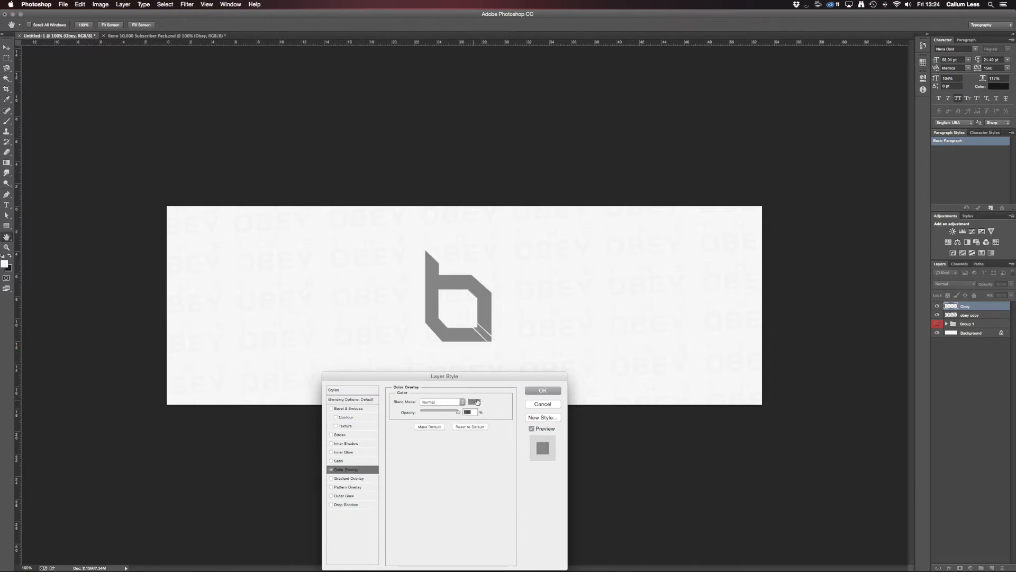
left_click(477, 401)
left_click(692, 309)
mouse_move(692, 310)
left_mouse_down()
mouse_move(696, 317)
mouse_move(674, 333)
mouse_move(681, 309)
mouse_move(693, 318)
left_mouse_up()
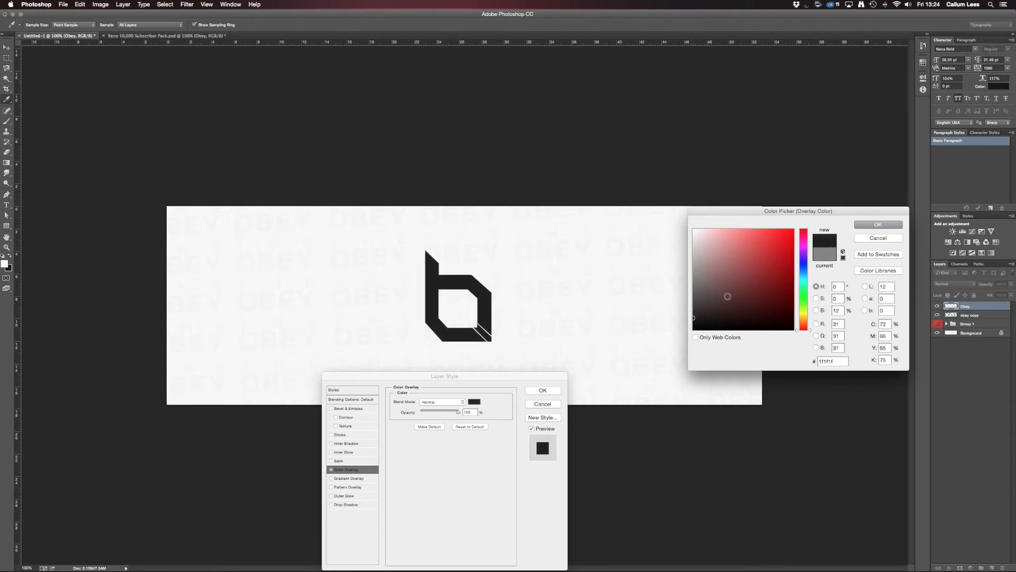
left_click(873, 225)
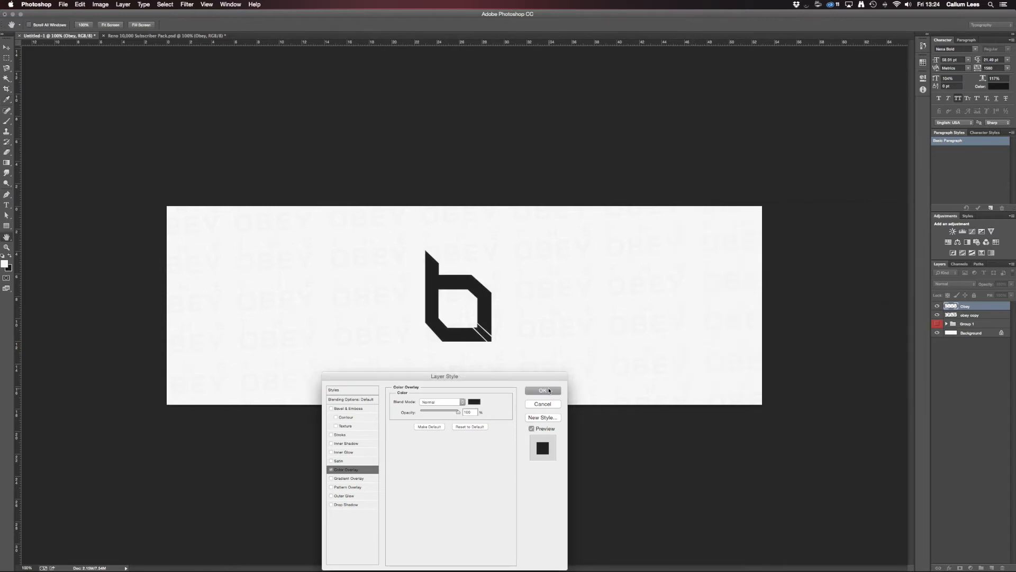
left_click(544, 391)
- Add a Drop Shadow to the Obey logo layer with a distance of 0 px and a larger size for a soft, even edge
double_click(976, 321)
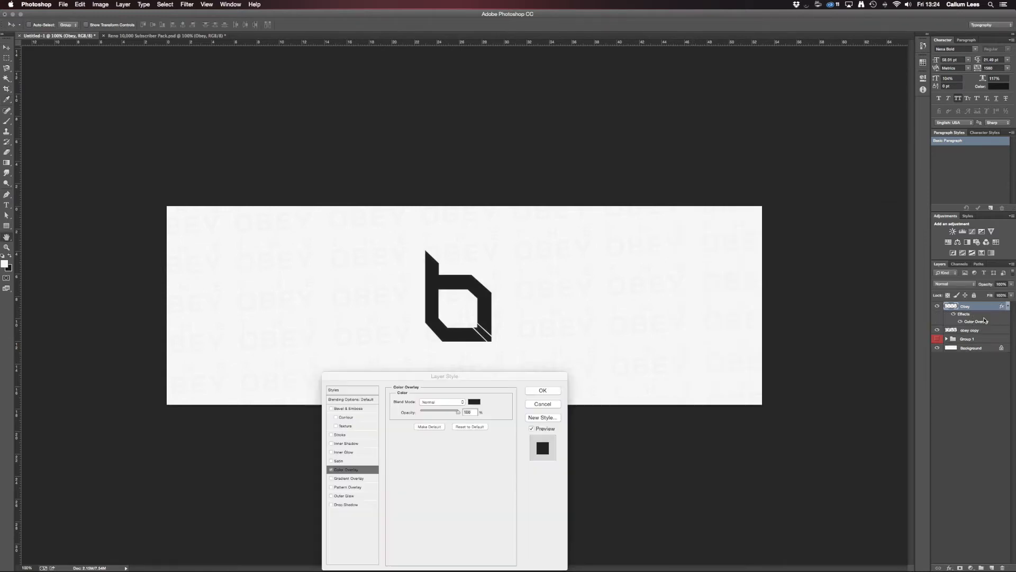
left_click(347, 504)
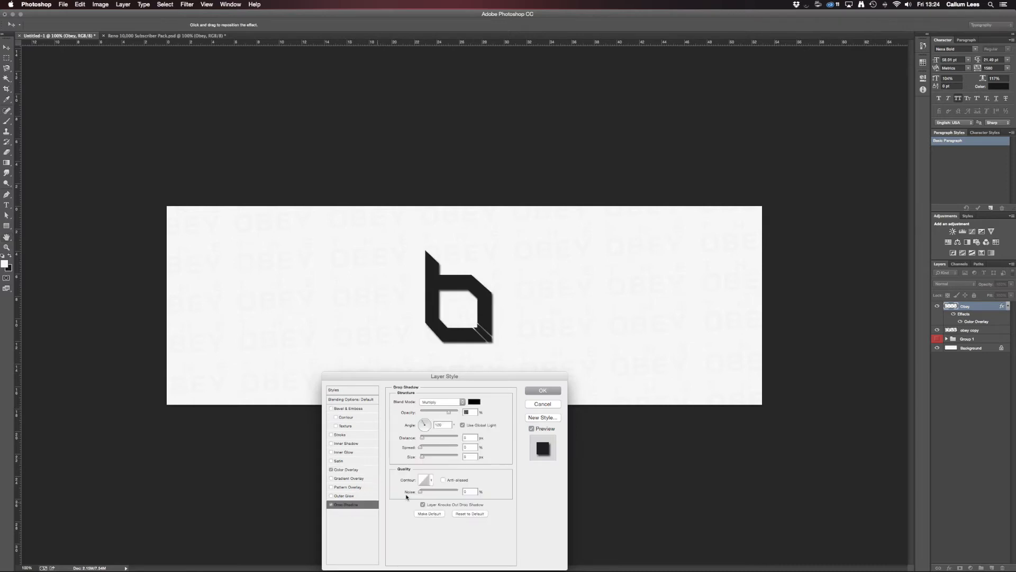
left_click(468, 438)
type("0")
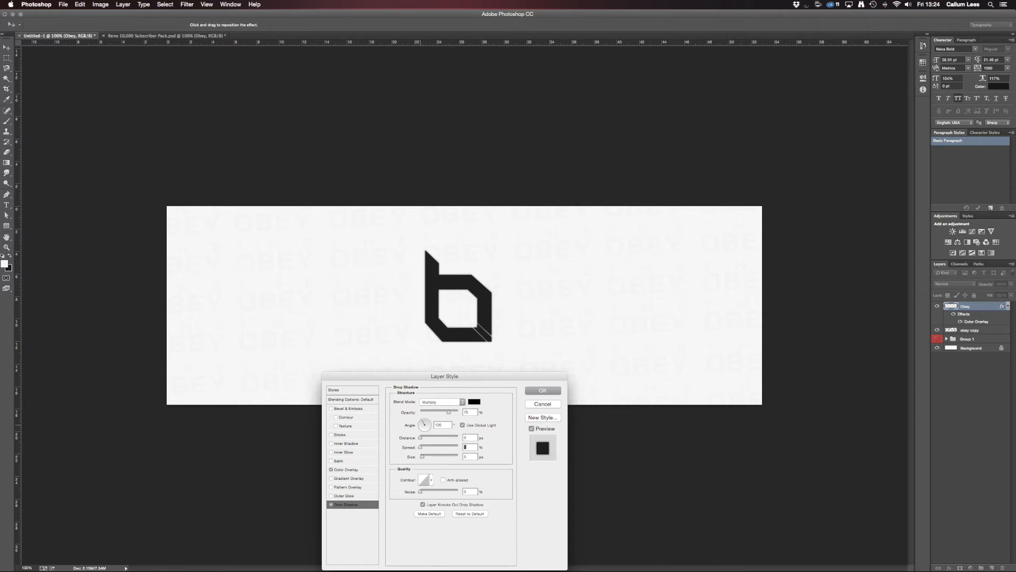
left_click(469, 456)
type("15")
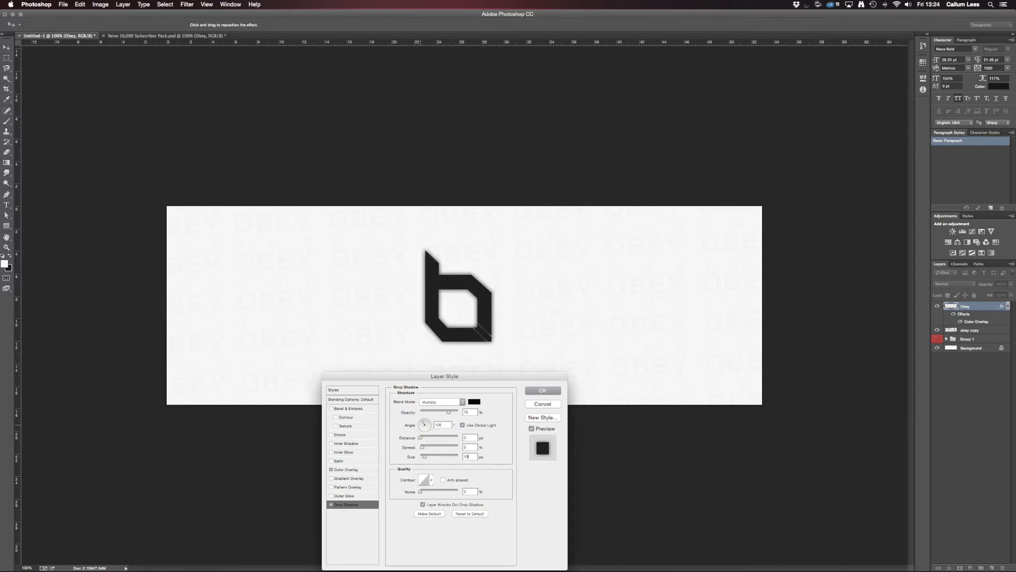
key("BackSpace")
type("1")
key("BackSpace")
type("1")
key("Return")
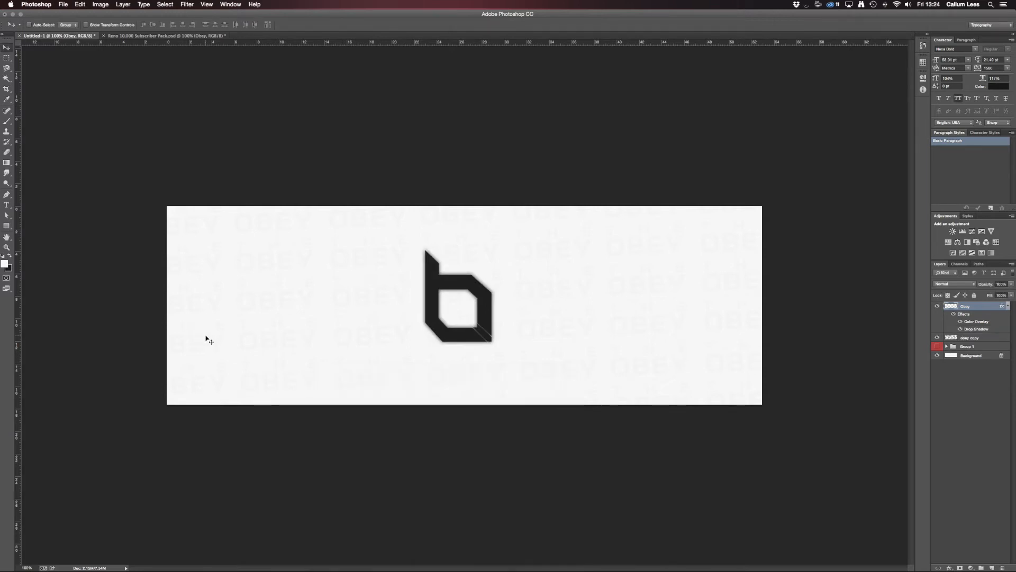
- Scale the Obey logo down slightly and centre it on the canvas horizontally and vertically
key("super+t")
mouse_move(493, 249)
left_mouse_down()
mouse_move(483, 263)
mouse_move(503, 263)
left_mouse_up()
key("Return")
key("super+a")
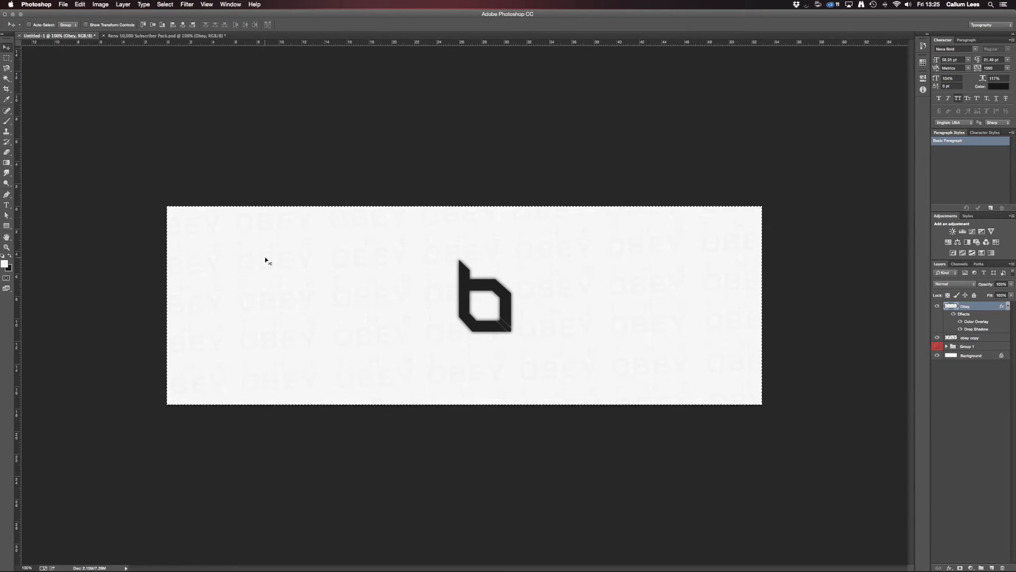
left_click(184, 26)
left_click(153, 25)
key("super+d")
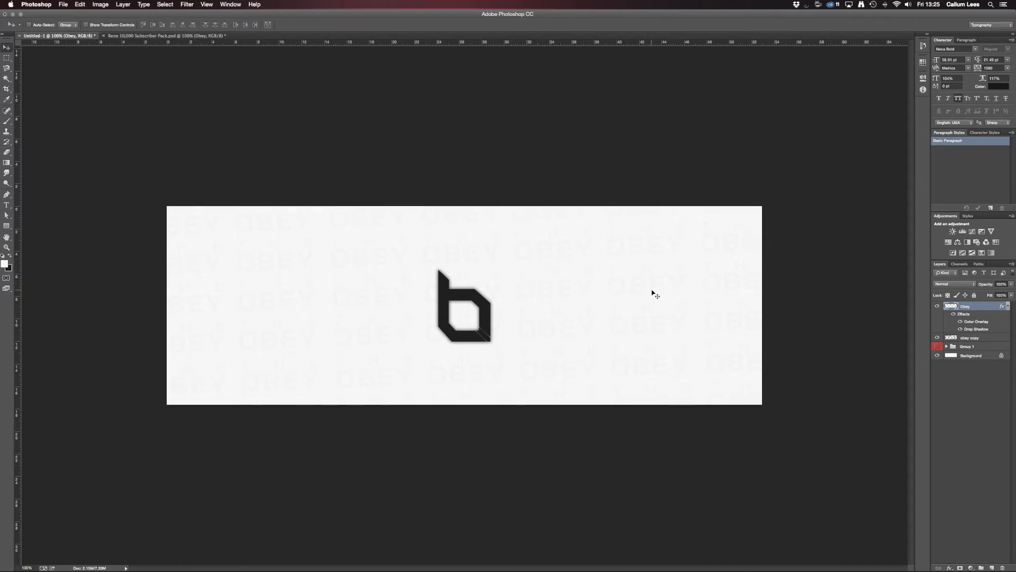
- Draw a closed Pen path with a curved inner edge around the banner's right end and convert it to a selection
key("p")
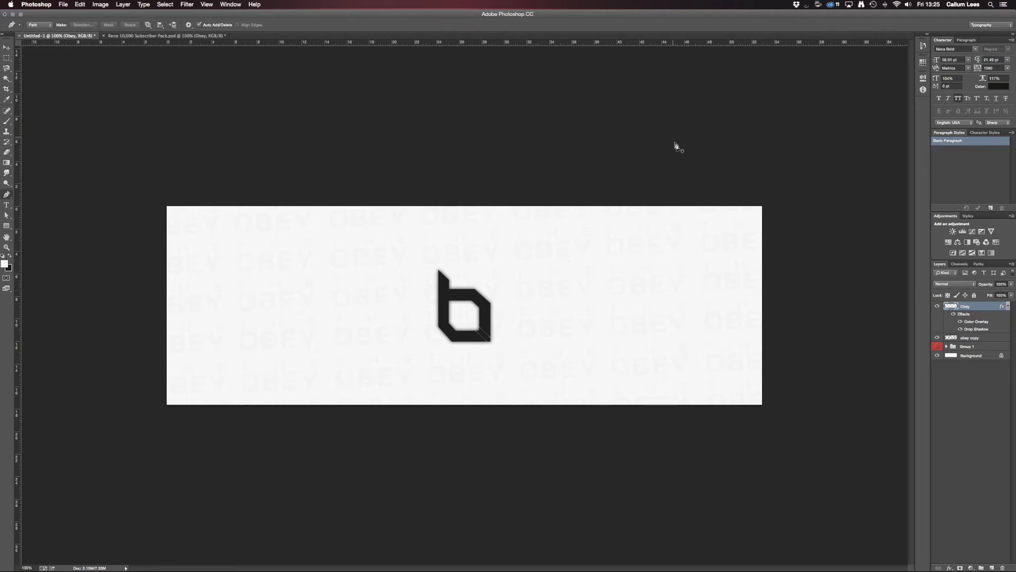
left_click(676, 184)
left_click_drag(598, 437, 524, 520)
left_click(786, 483)
left_click(856, 207)
left_click(745, 154)
left_click(678, 185)
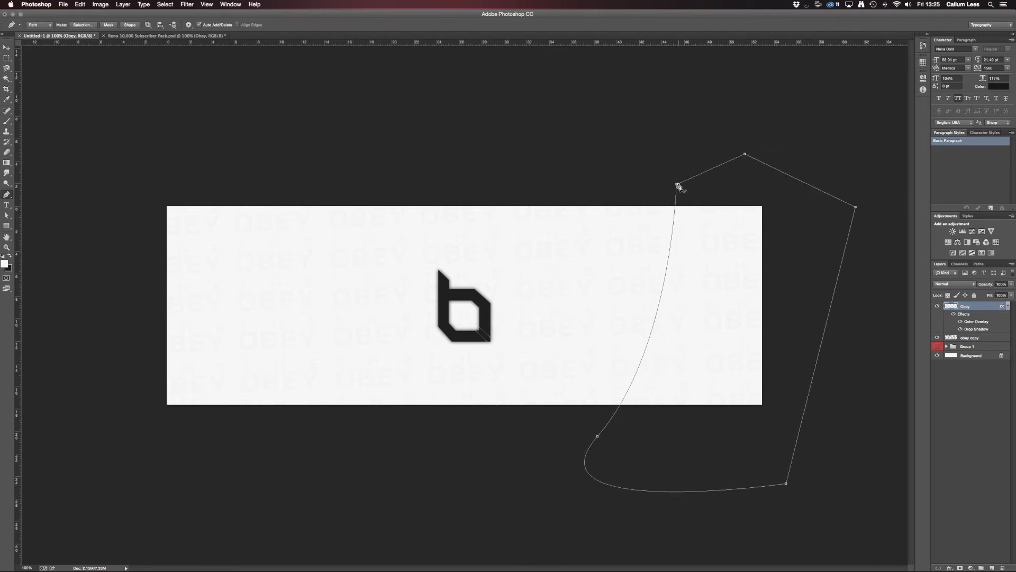
right_click(703, 219)
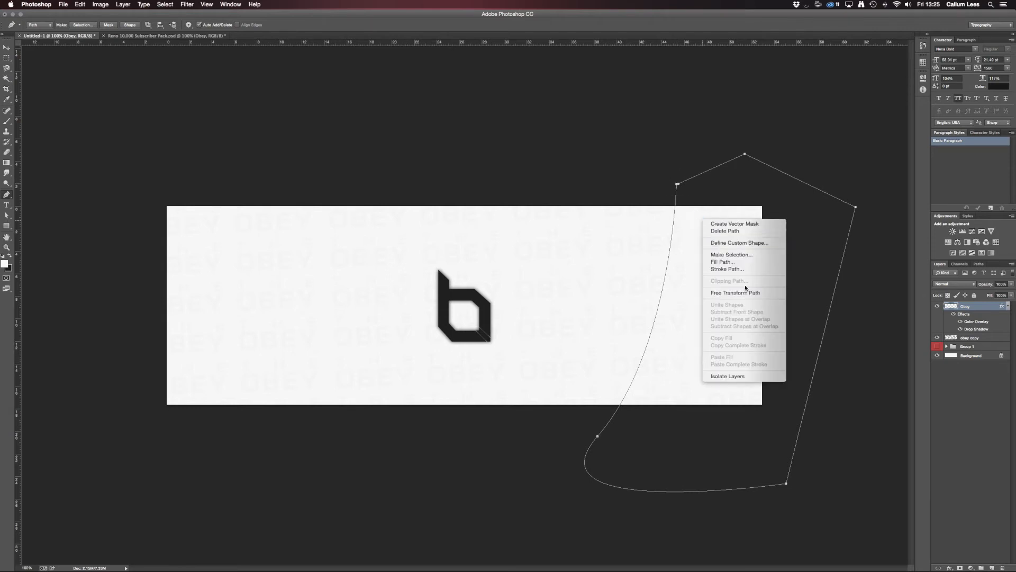
left_click(731, 255)
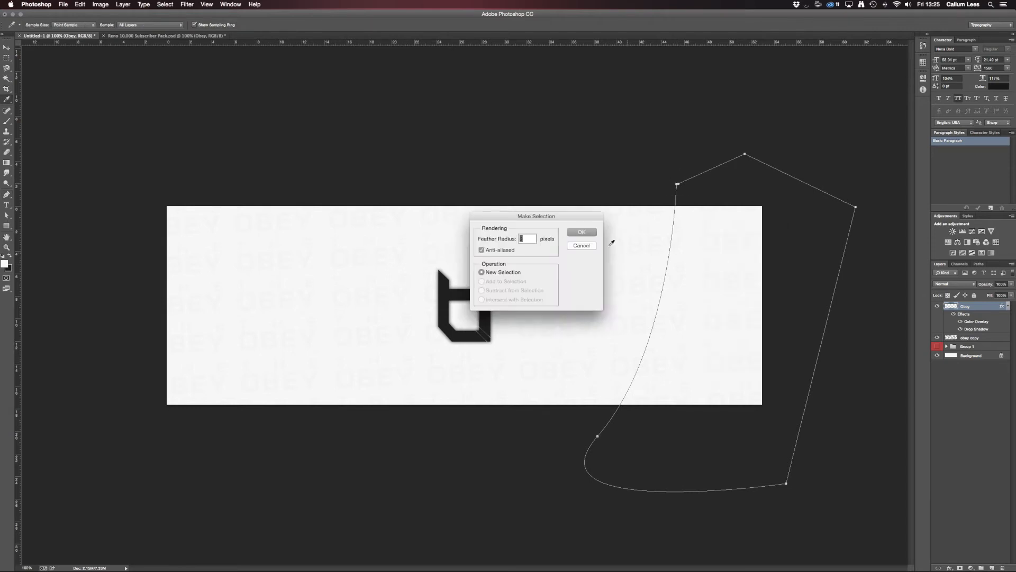
left_click(571, 233)
- Set up a soft round brush with 0% hardness and black as the foreground colour
key("b")
key("bracketleft")
key("bracketleft")
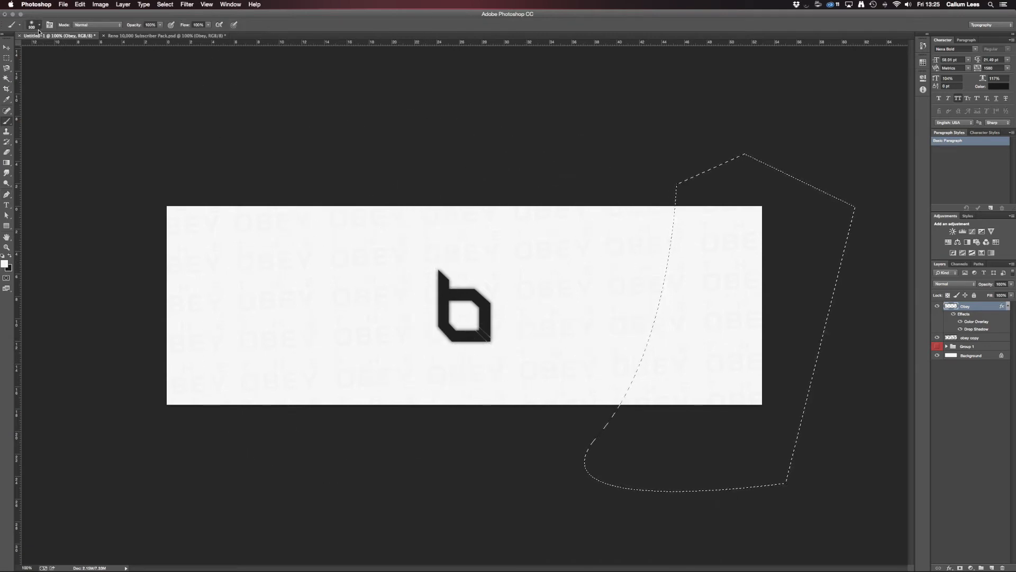
right_click(41, 46)
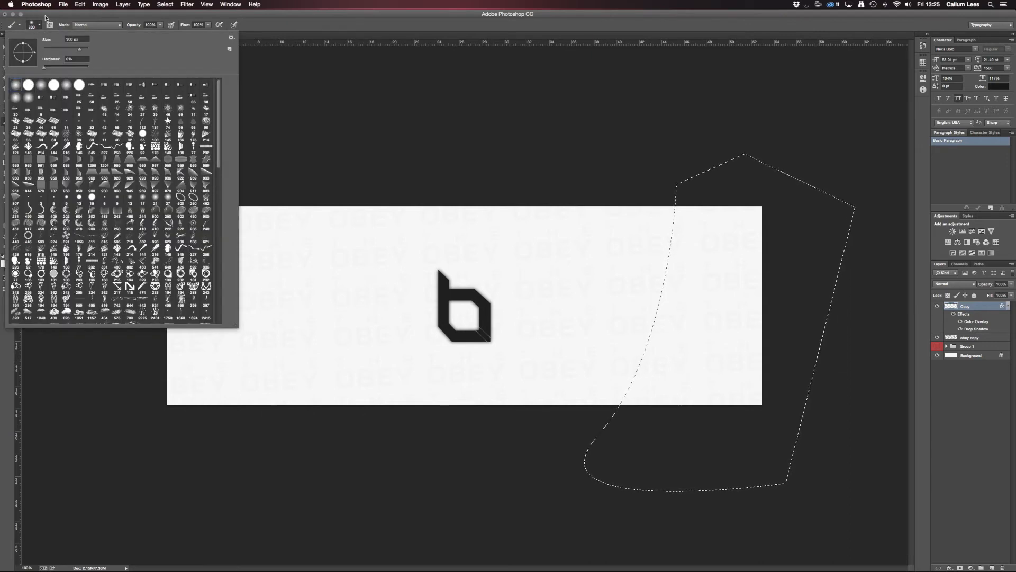
double_click(19, 82)
left_click(9, 256)
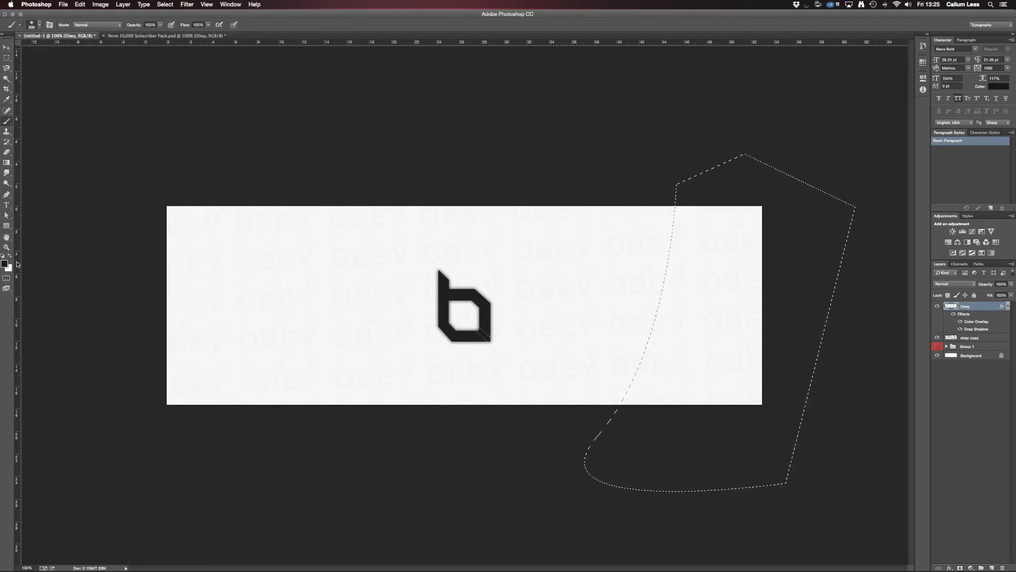
- Invert the selection and add a new empty layer directly below the Obey logo layer
left_click(165, 5)
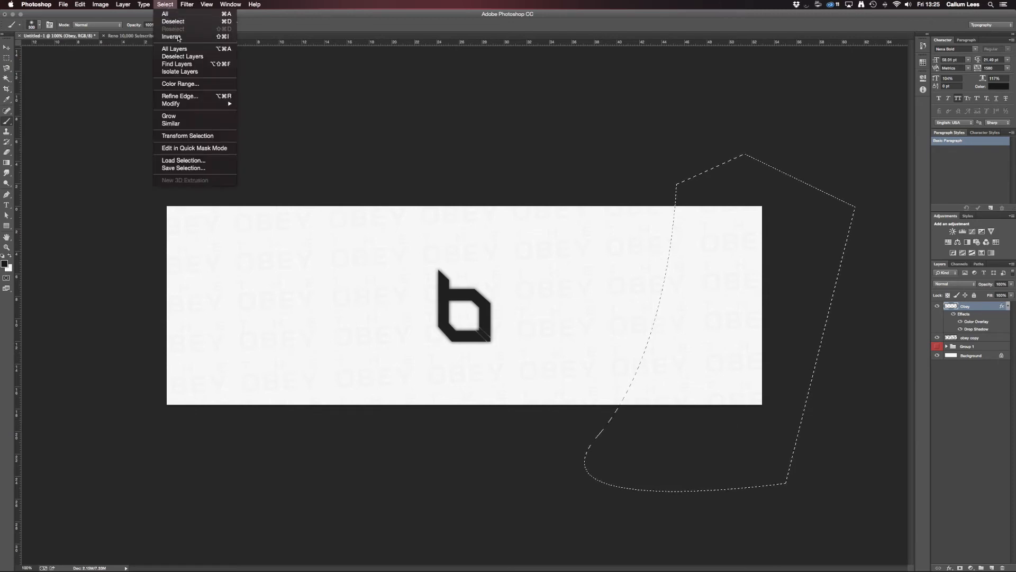
left_click(189, 37)
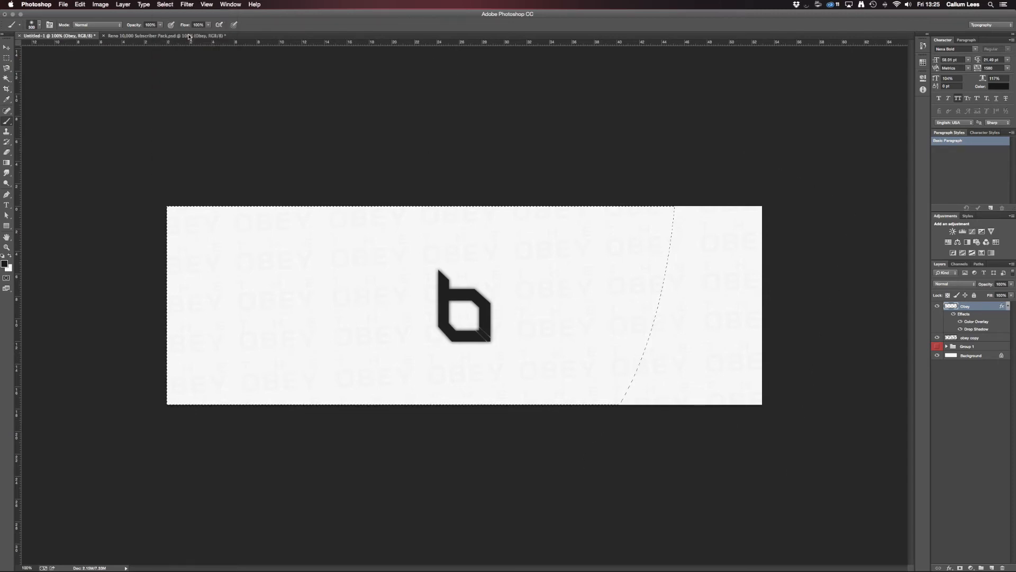
left_click(647, 419)
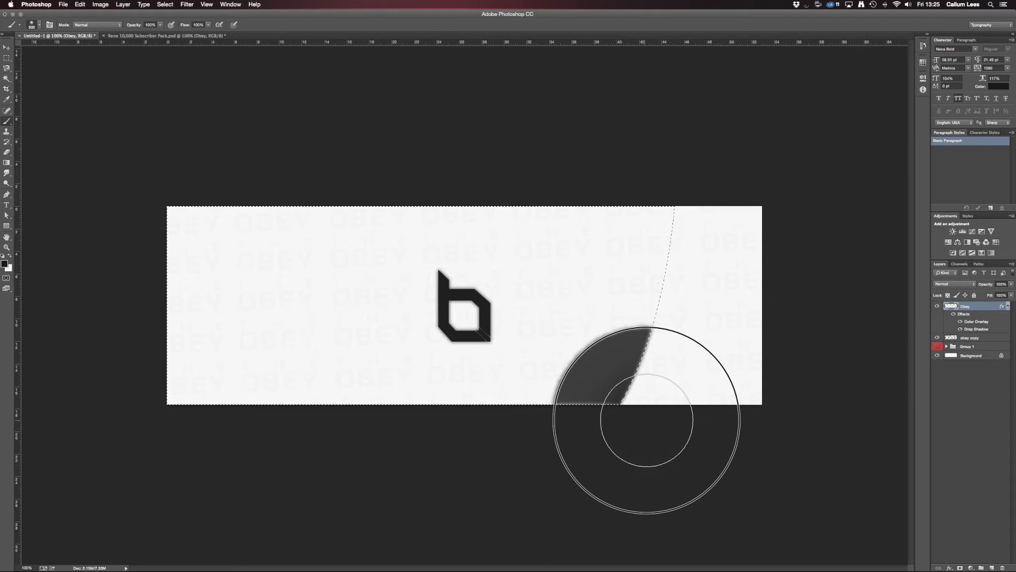
key("super+z")
left_click(992, 567)
left_click_drag(991, 307, 993, 343)
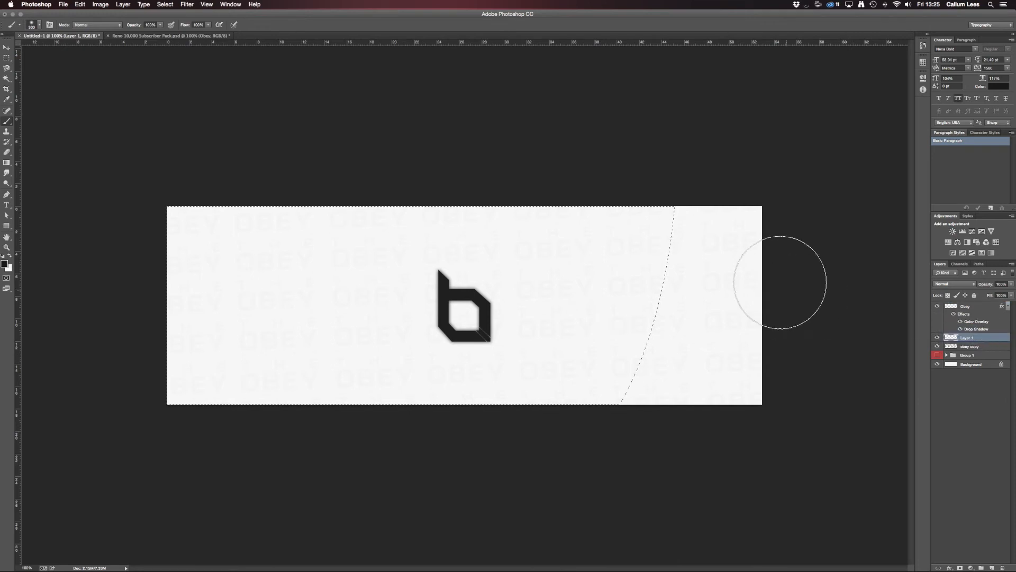
- Paint a soft black shadow along the curved selection edge on Layer 1, then clear the selection
left_click(649, 435)
mouse_move(649, 435)
left_mouse_down()
mouse_move(683, 400)
mouse_move(726, 318)
mouse_move(732, 235)
mouse_move(695, 395)
left_mouse_up()
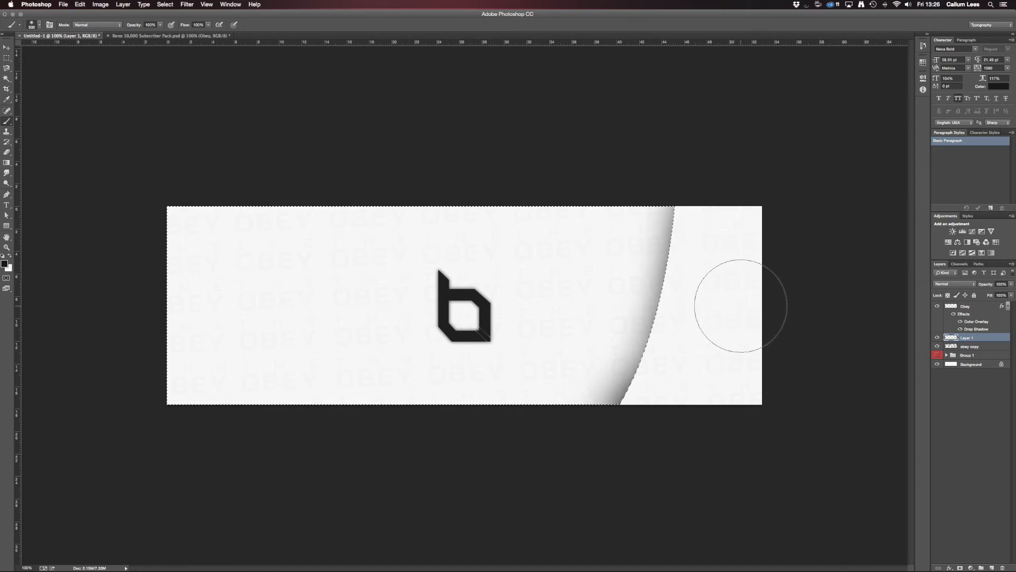
key("super+d")
- Lower the opacity of the curved shadow on Layer 1 and move it closer to the banner's right edge
left_click_drag(981, 283, 955, 286)
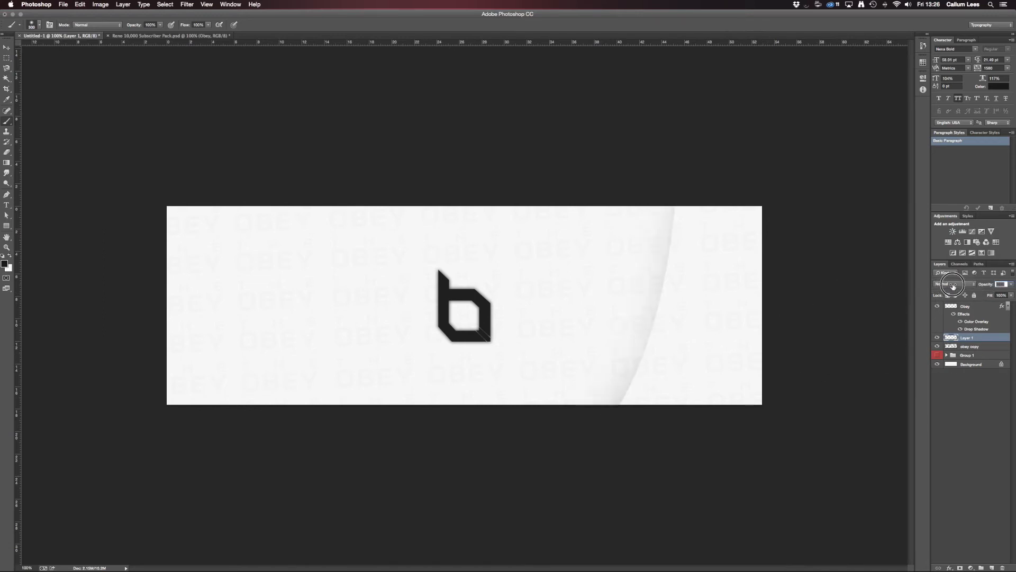
key("v")
mouse_move(728, 323)
left_mouse_down()
mouse_move(787, 328)
mouse_move(781, 347)
mouse_move(789, 318)
left_mouse_up()
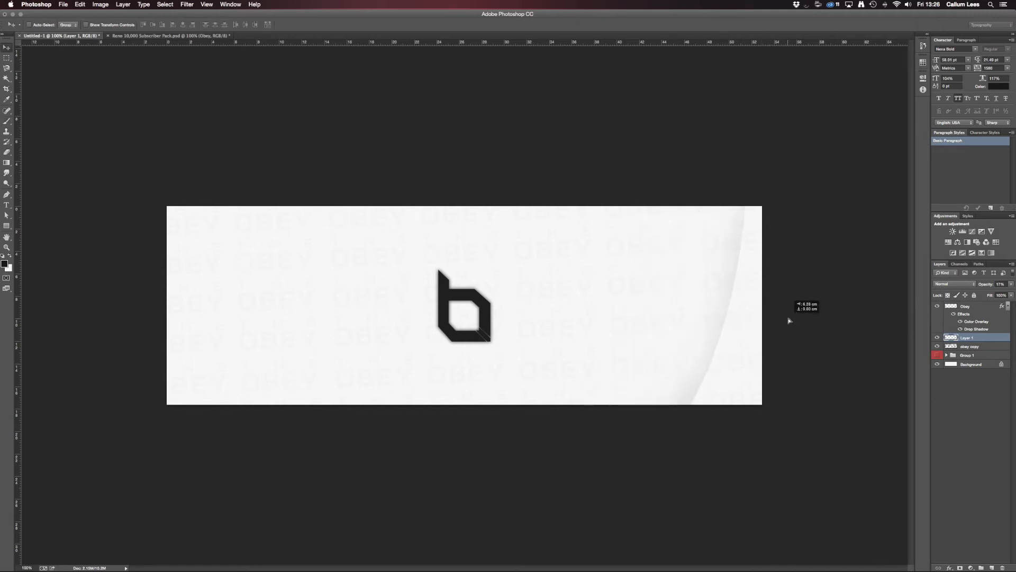
- Duplicate the curved shadow, offset the copy to the left of the original, and merge the two layers
key("super+j")
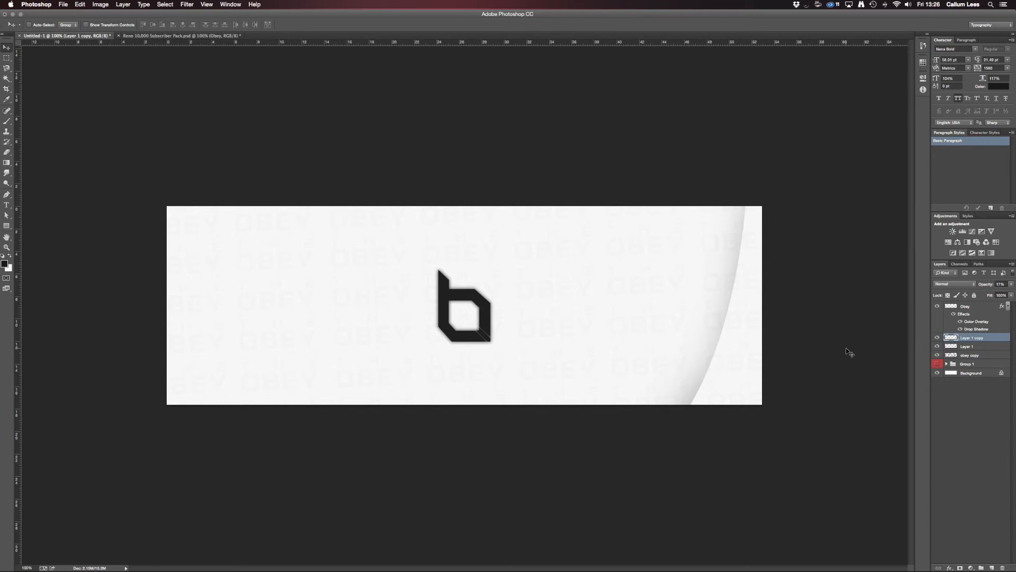
left_click_drag(759, 353, 717, 347)
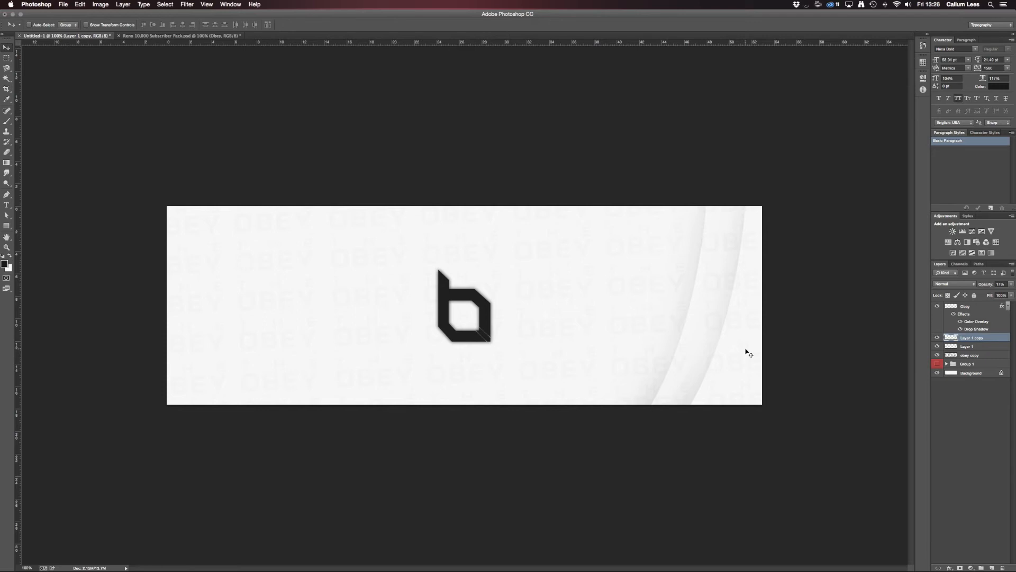
key("super+e")
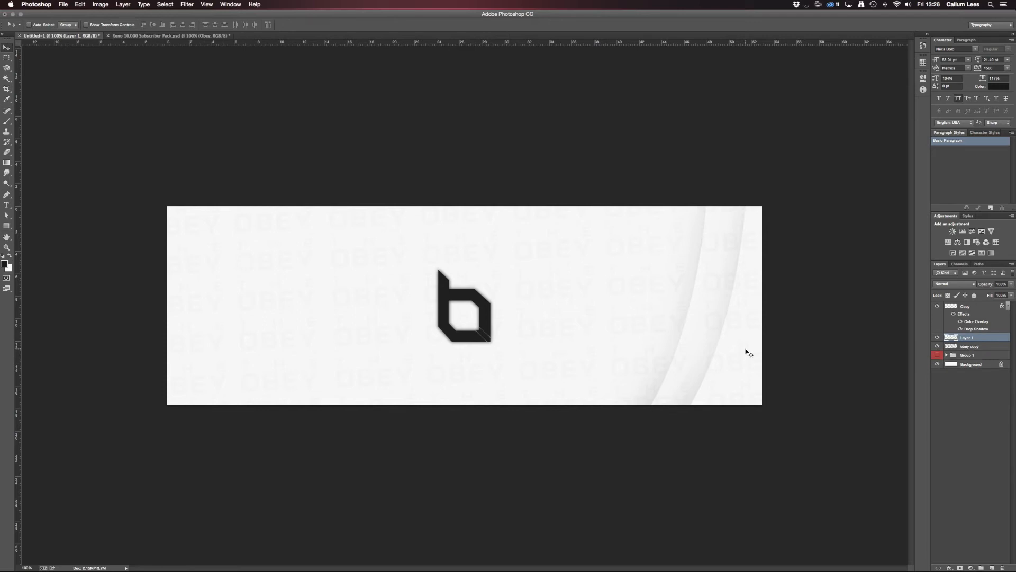
- Duplicate the merged double-shadow layer and flip the copy horizontally
key("super+j")
key("super+t")
right_click(737, 348)
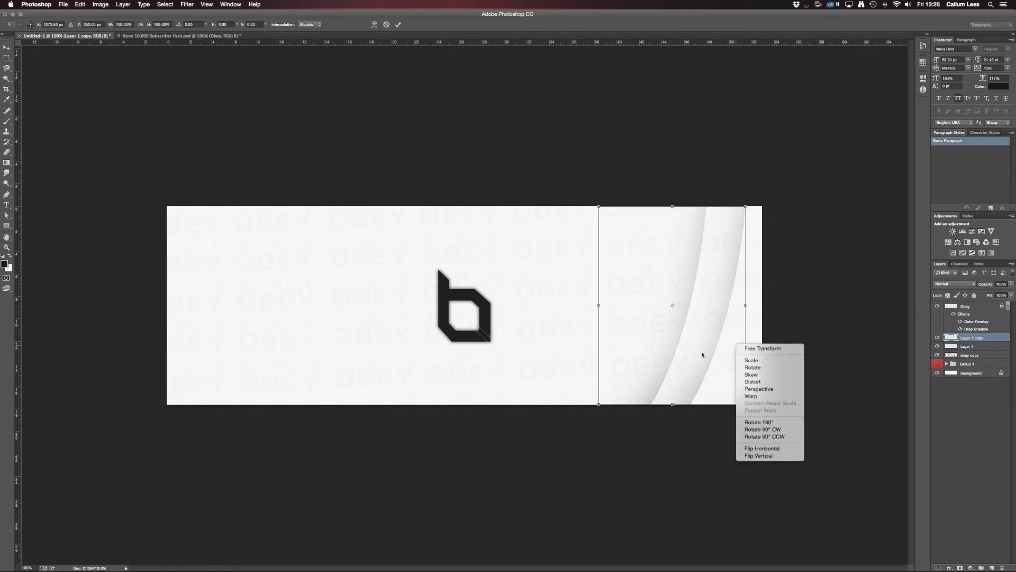
left_click(763, 449)
key("Return")
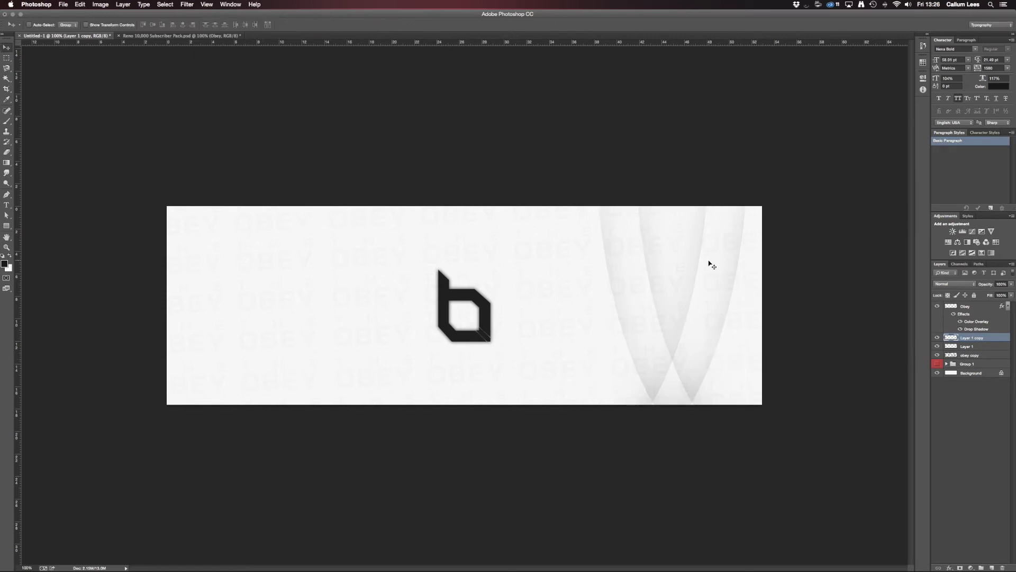
left_click(977, 346, "shift")
mouse_move(731, 307)
left_mouse_down()
mouse_move(519, 306)
mouse_move(796, 316)
mouse_move(723, 322)
left_mouse_up()
key("super+z")
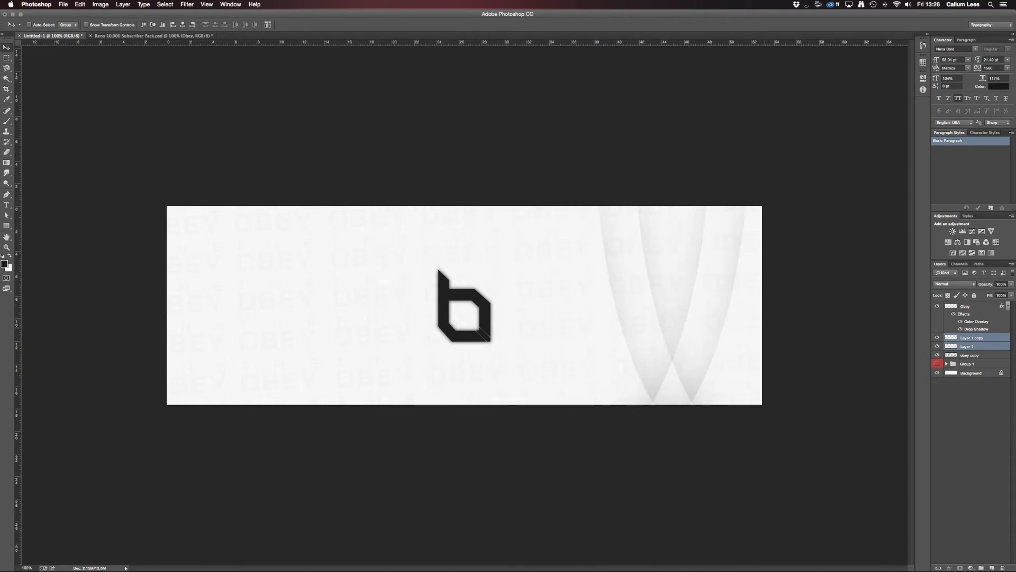
- Move the flipped shadow copy to the left end of the banner, mirroring the curves on the right
left_click(978, 338)
left_click_drag(773, 304, 350, 286)
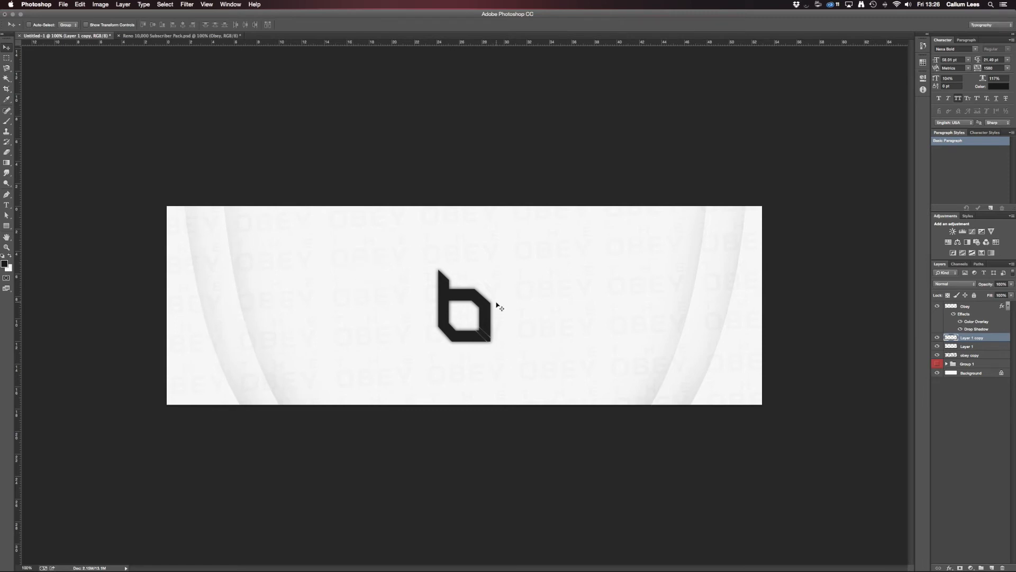
- Compare the banner with the obey copy pattern layer hidden and shown
left_click(978, 355)
left_click(938, 355)
left_click(937, 354)
left_click(937, 355)
left_click(938, 355)
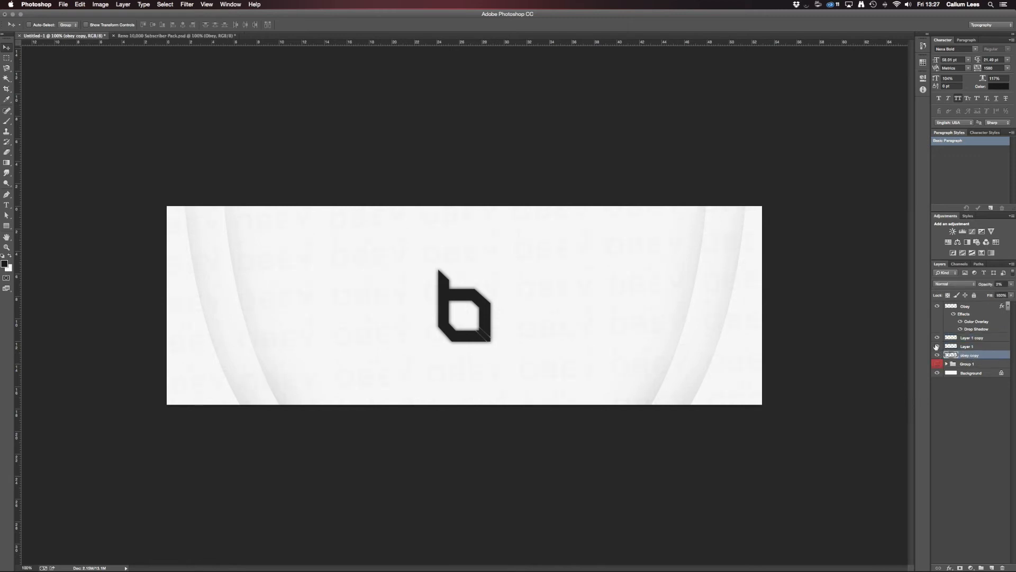
- Load the obey copy layer's contents as a selection
left_click(952, 351, "super")
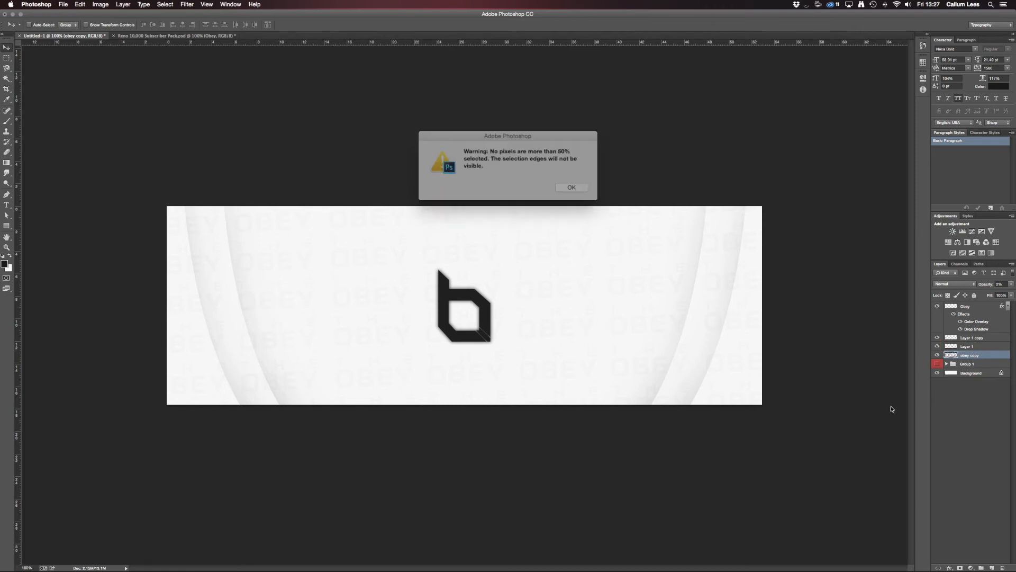
left_click(568, 187)
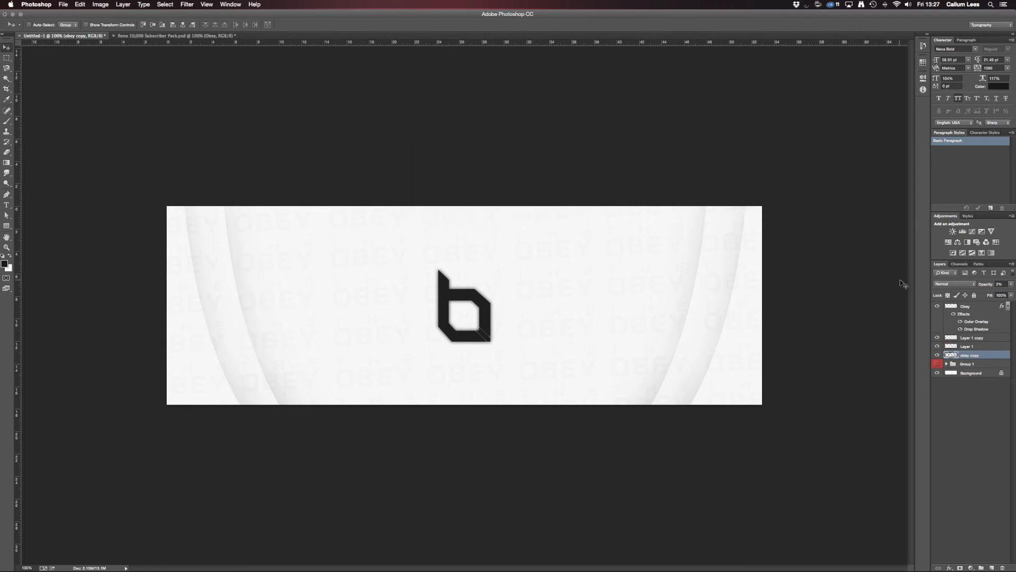
mouse_move(990, 287)
left_mouse_down()
mouse_move(1015, 284)
mouse_move(997, 291)
left_mouse_up()
left_click(976, 346)
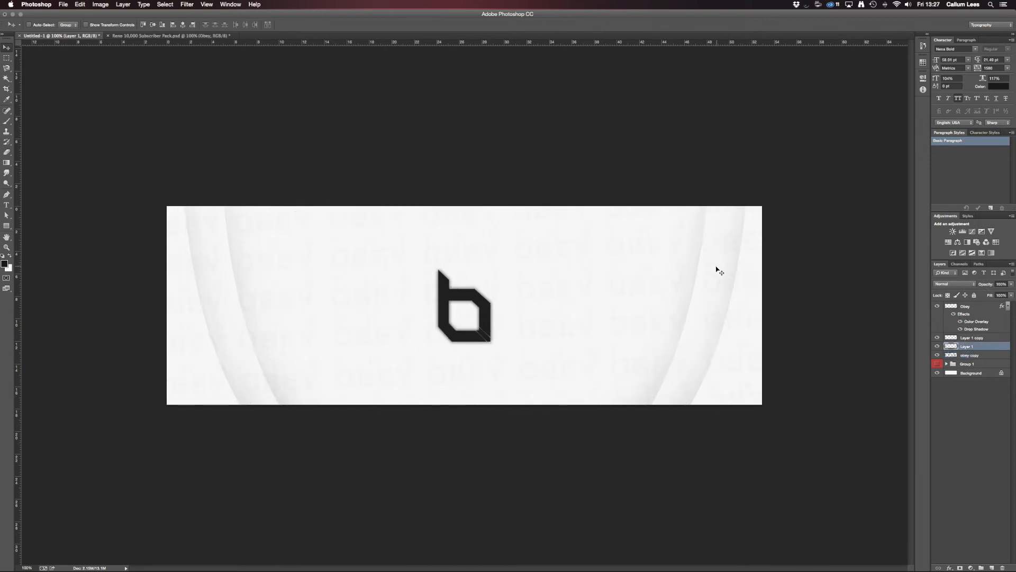
key("e")
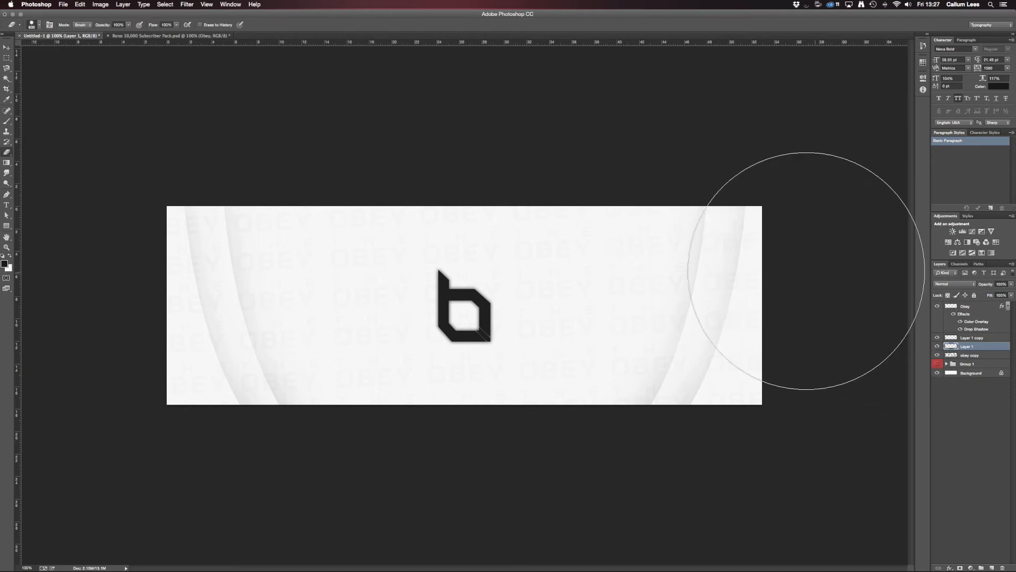
right_click(785, 265)
left_click(711, 264)
right_click(715, 266)
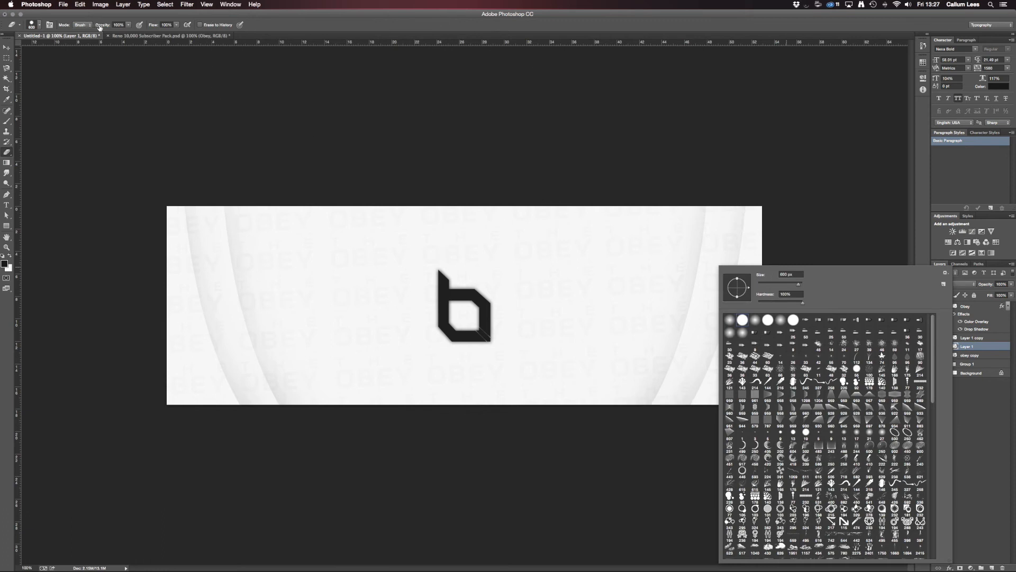
left_click(551, 163)
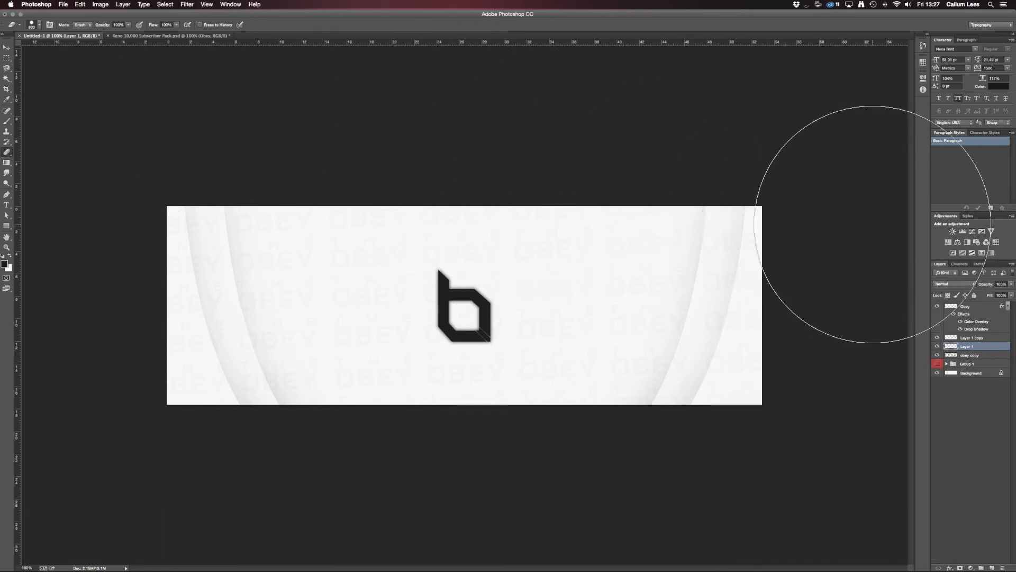
- On the obey copy layer, outline the banner area outside the inner right shadow curve with a closed Pen path
left_click(973, 355)
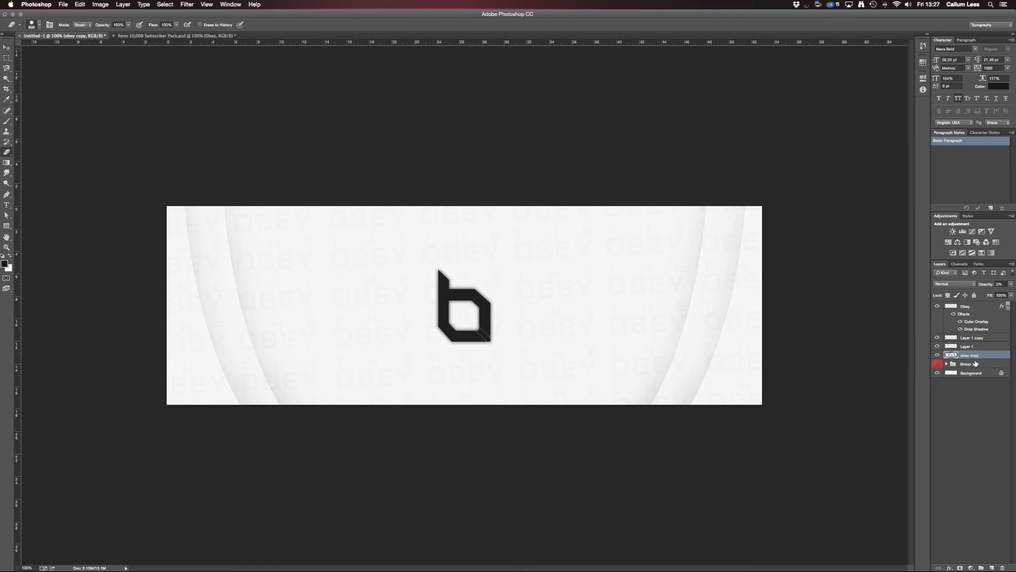
key("p")
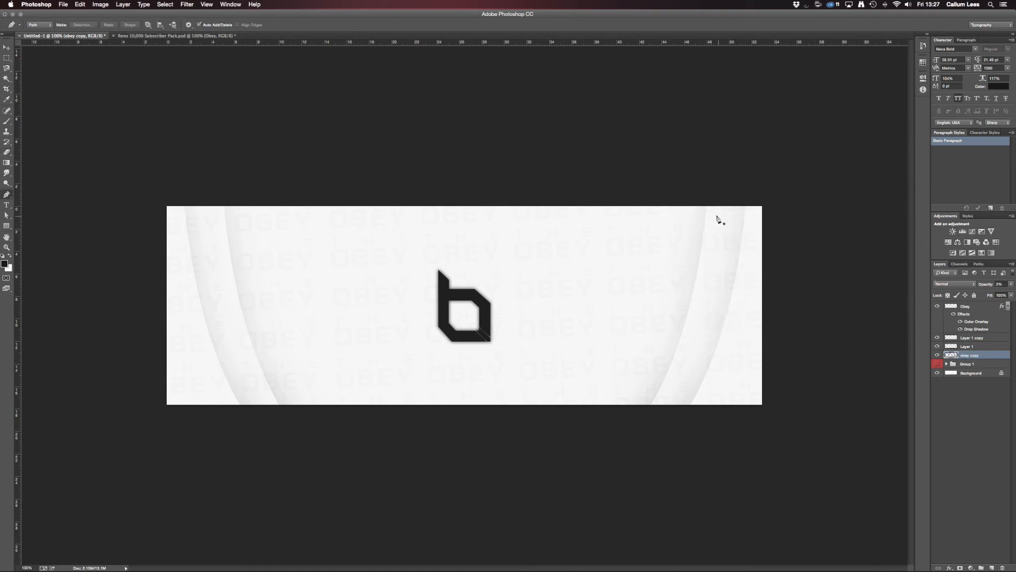
left_click(707, 207)
left_click_drag(652, 407, 601, 459)
key("super+z")
left_click(825, 426)
left_click(792, 127)
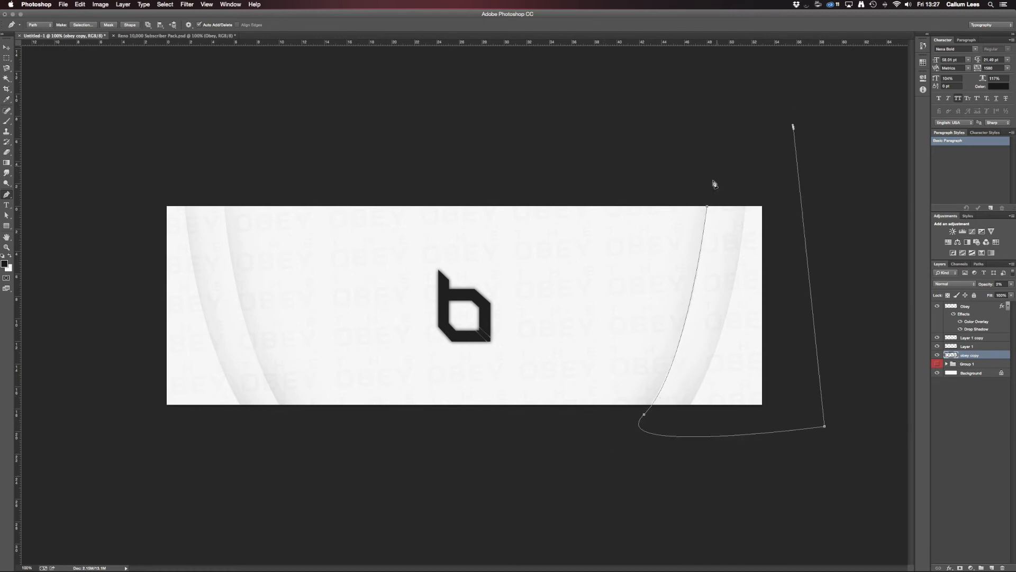
left_click(708, 207)
- Convert the path at the right end to a new selection, delete the obey copy pattern inside it, and deselect
right_click(722, 295)
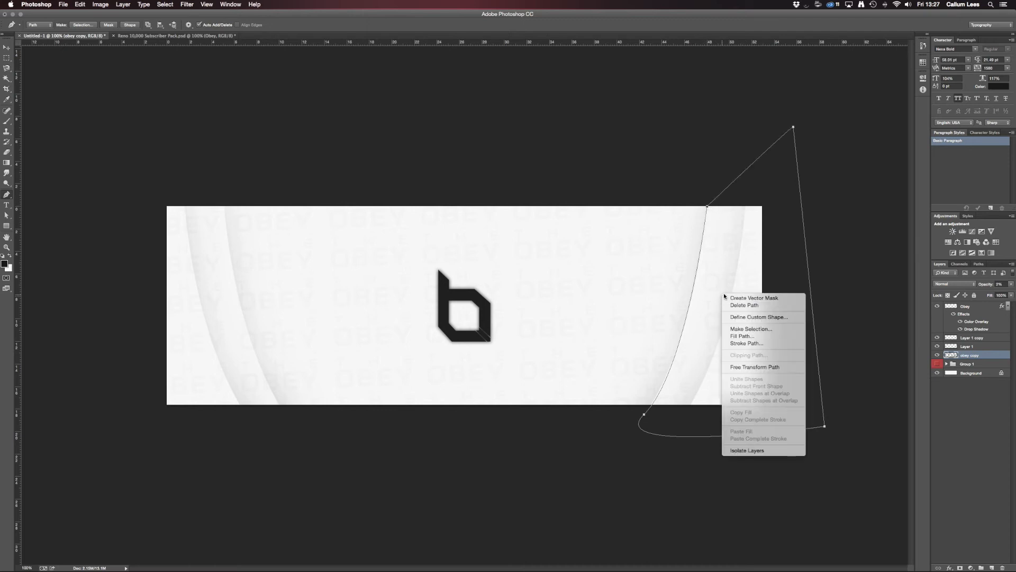
left_click(748, 329)
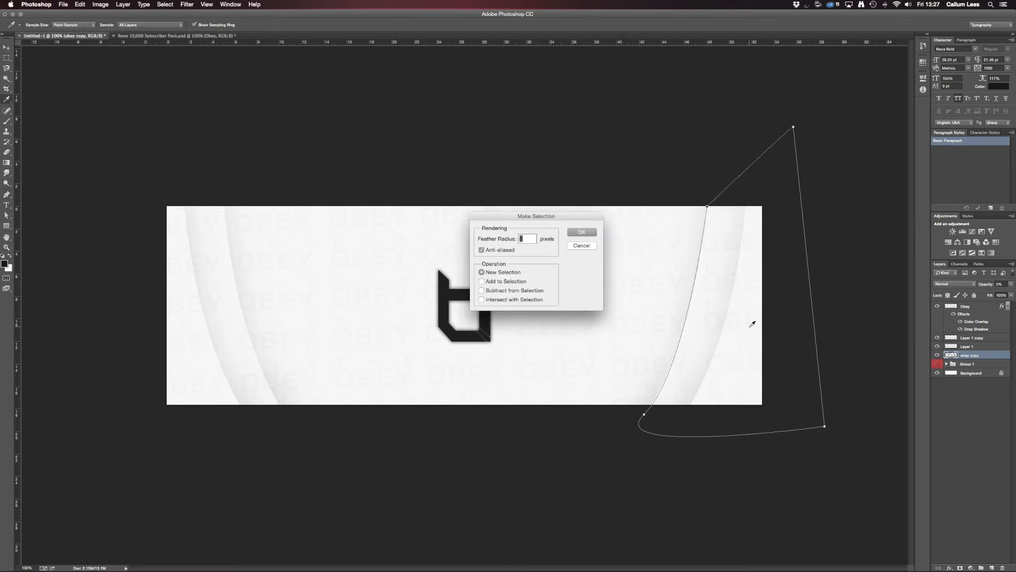
key("Return")
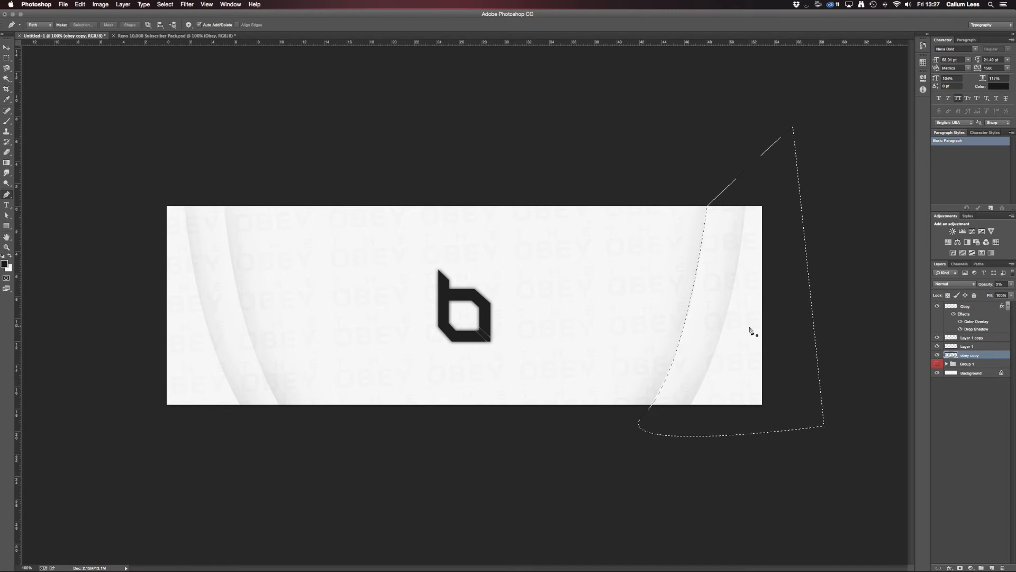
key("super+d")
- Outline the banner area outside the inner left shadow curve with a closed Pen path
left_click(224, 206)
left_click_drag(305, 440, 381, 532)
left_click(131, 436)
left_click_drag(138, 144, 146, 104)
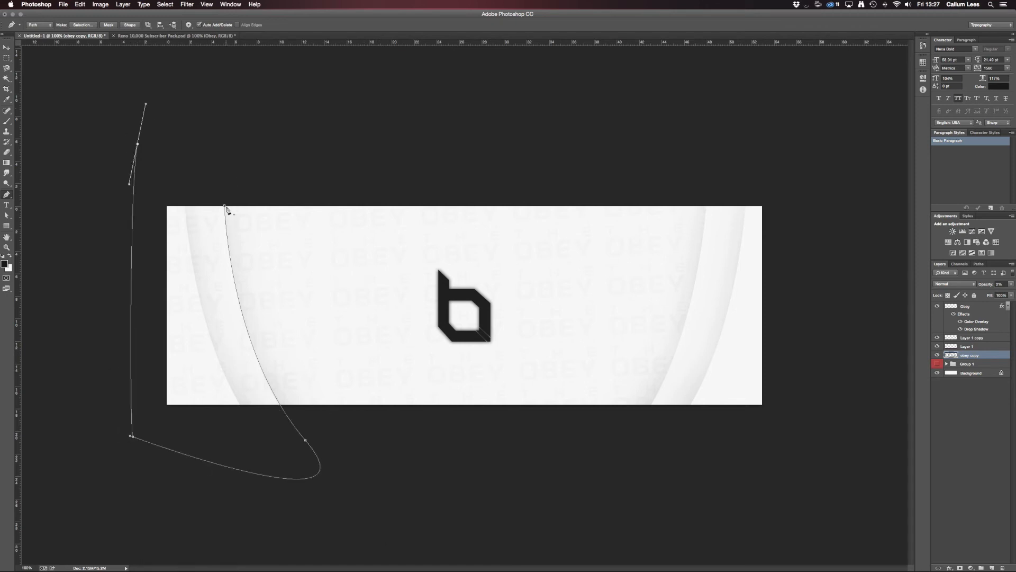
left_click(225, 206)
- Make a selection from the left-end path, clear the obey copy pattern within it, and deselect
right_click(213, 228)
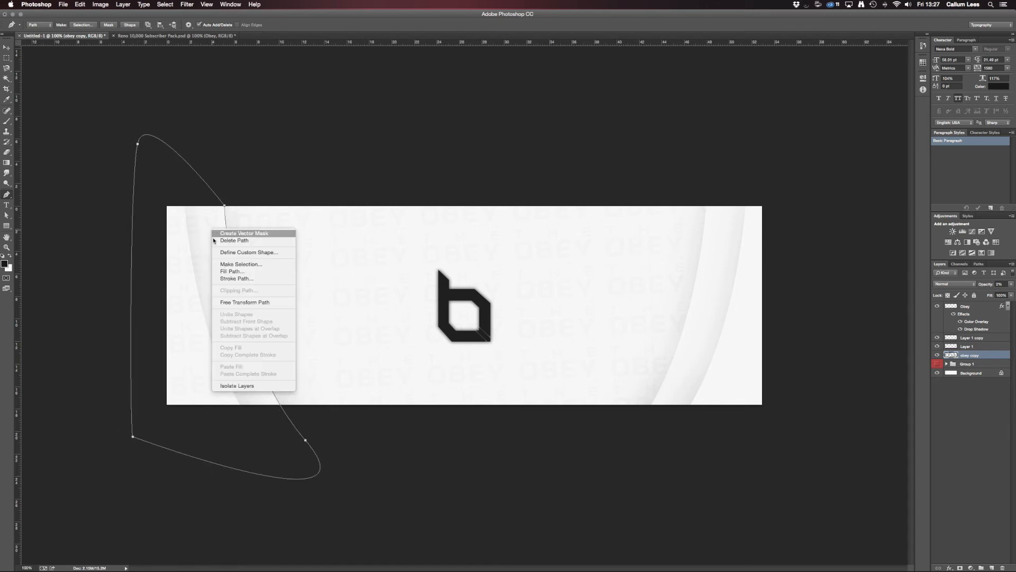
left_click(275, 265)
key("Return")
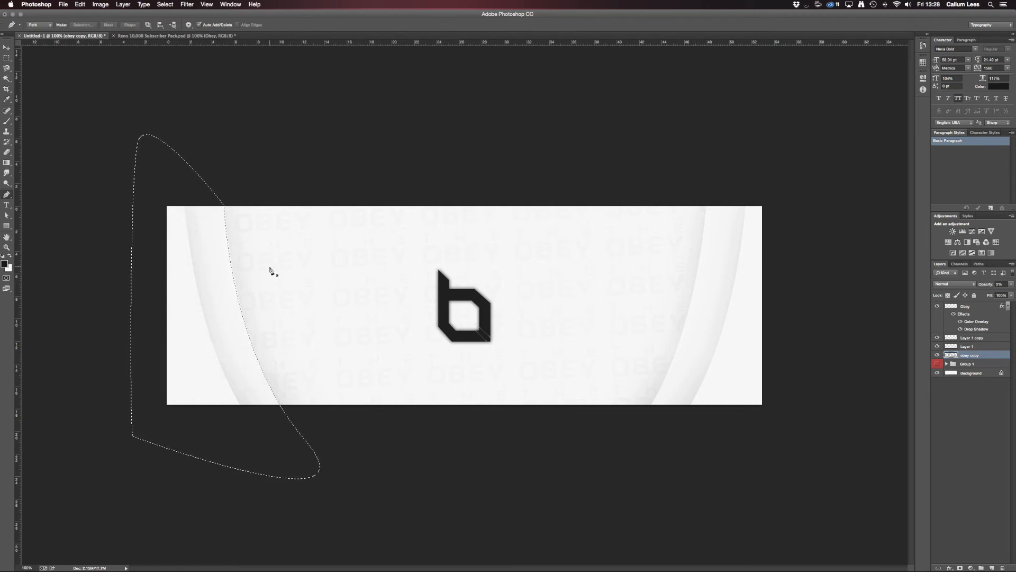
key("super+d")
- Check the trimmed text pattern by toggling the obey copy layer's visibility
left_click(937, 355)
left_click(937, 355)
left_click(938, 355)
left_click(937, 355)
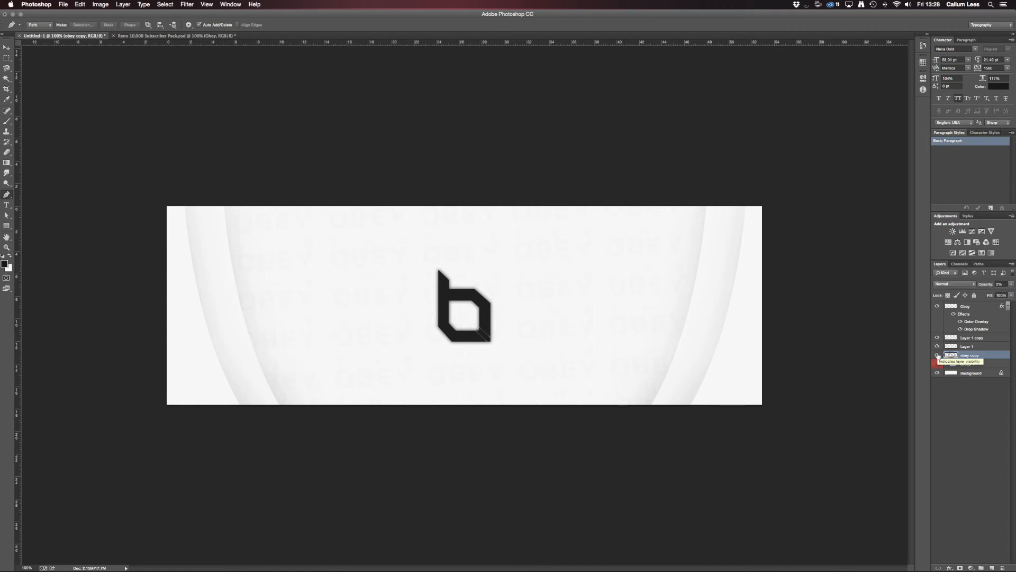
- Move the Obey logo straight up, slightly above the banner's centre
key("v")
left_click(977, 307)
left_click_drag(613, 345, 613, 325)
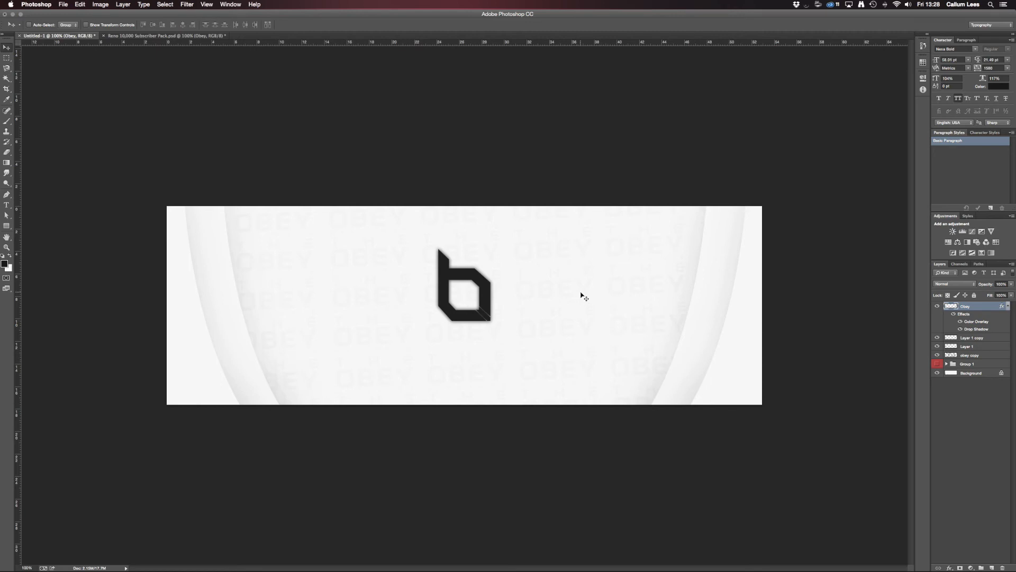
- Make a thin rectangular selection about 12 cm wide and 1 cm high just below the logo
key("m")
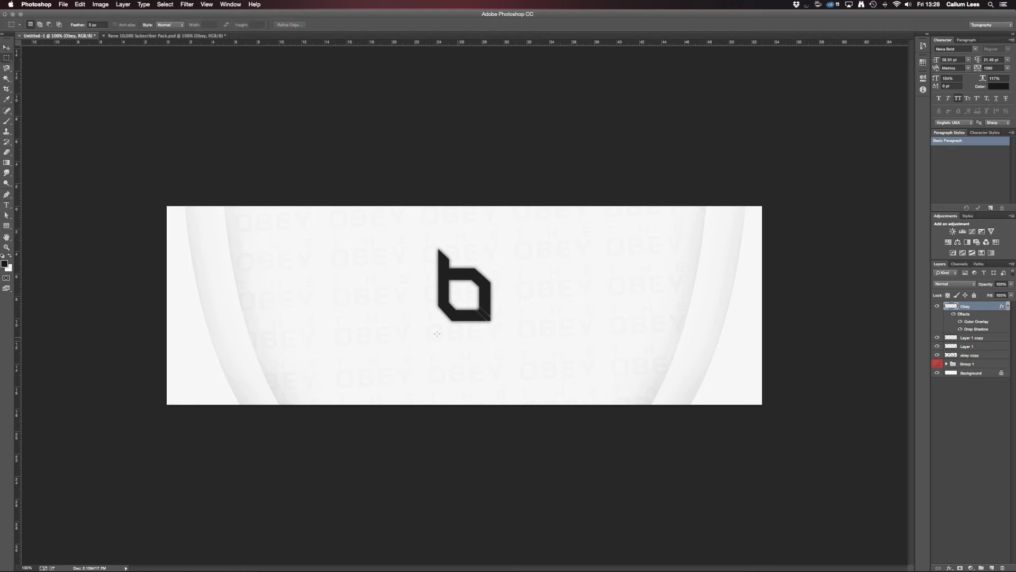
left_click_drag(459, 336, 460, 337)
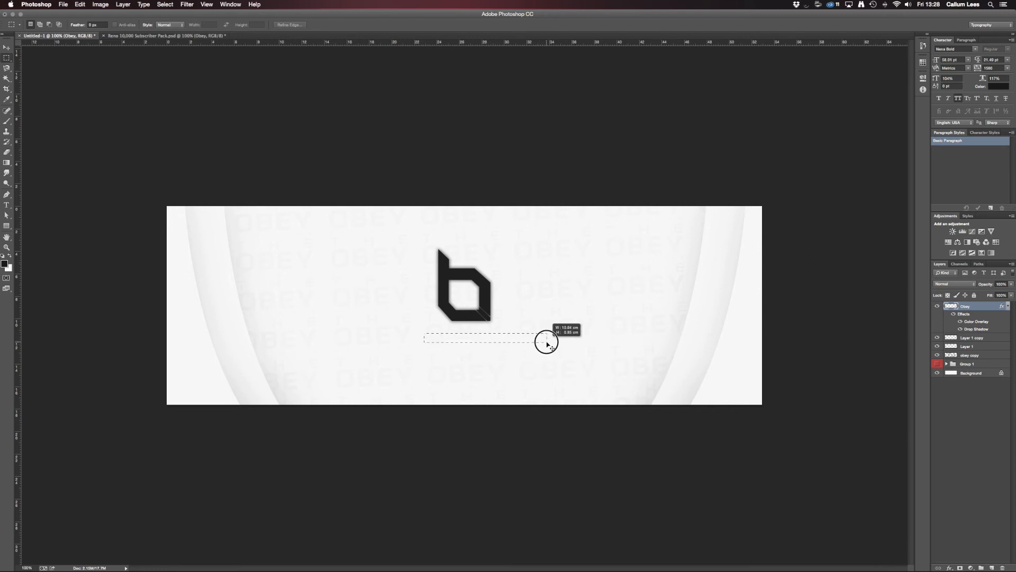
mouse_move(567, 348)
left_mouse_down()
mouse_move(625, 403)
mouse_move(681, 367)
mouse_move(567, 344)
left_mouse_up()
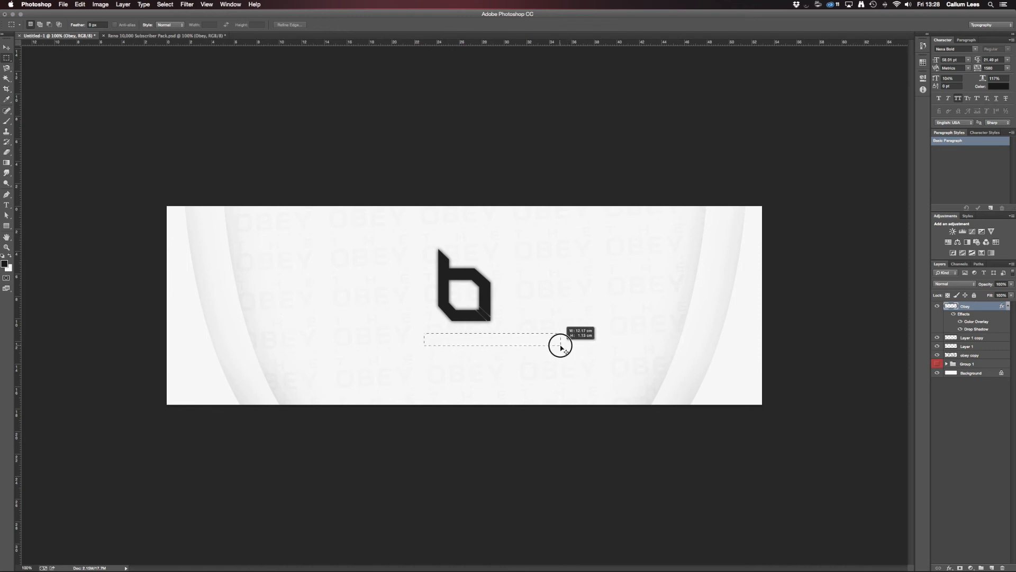
left_click_drag(562, 344, 563, 345)
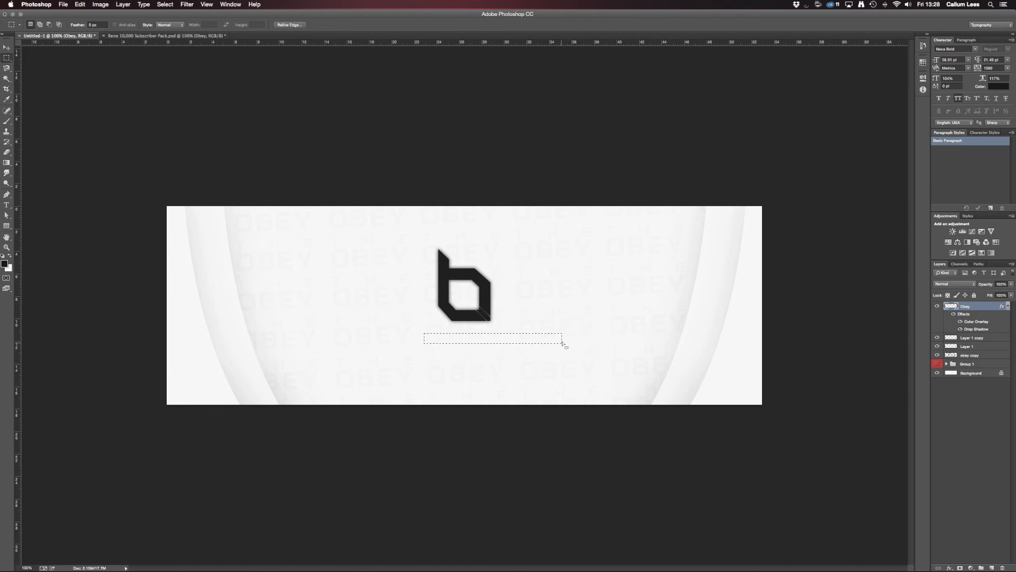
- Fill the rectangular selection with the black foreground colour on a new layer, deselect, and centre the bar beneath the logo
left_click(992, 567)
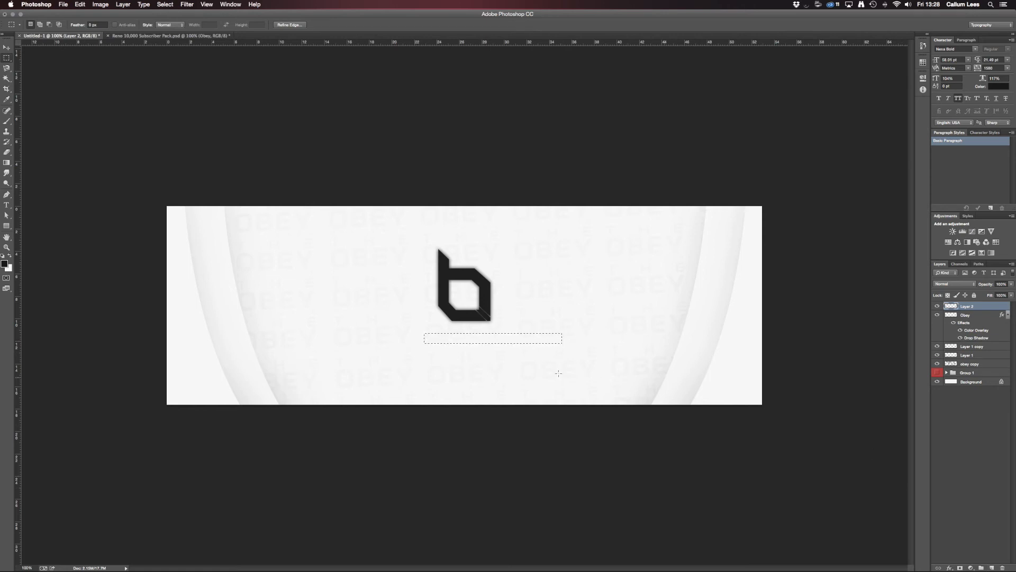
key("alt+BackSpace")
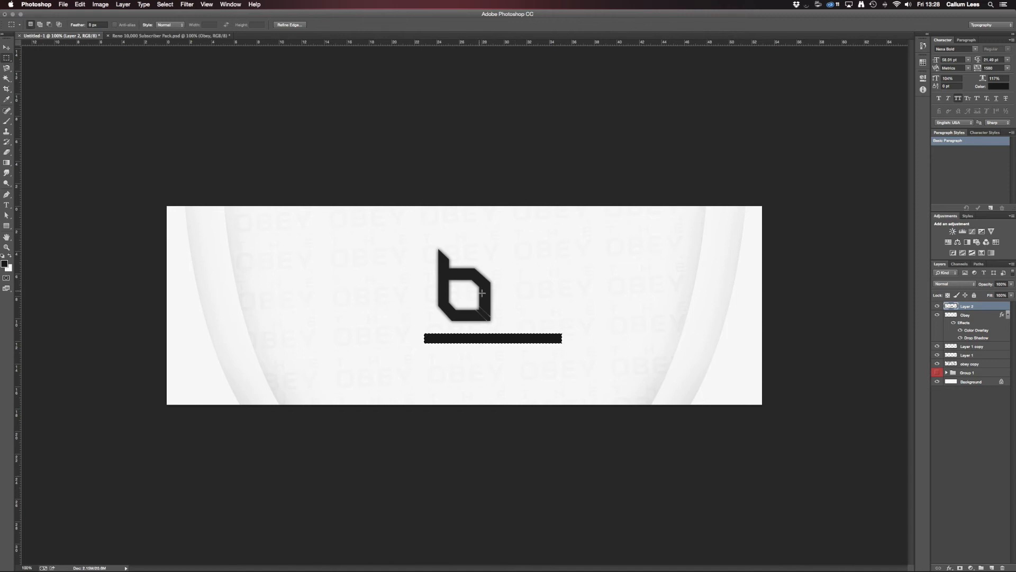
key("super+d")
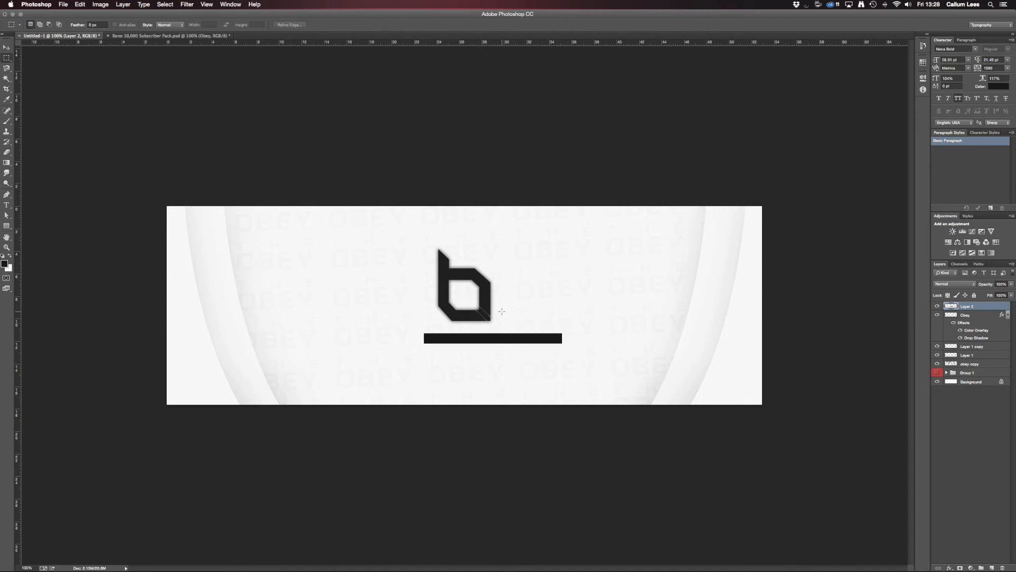
key("v")
left_click_drag(531, 309, 503, 307)
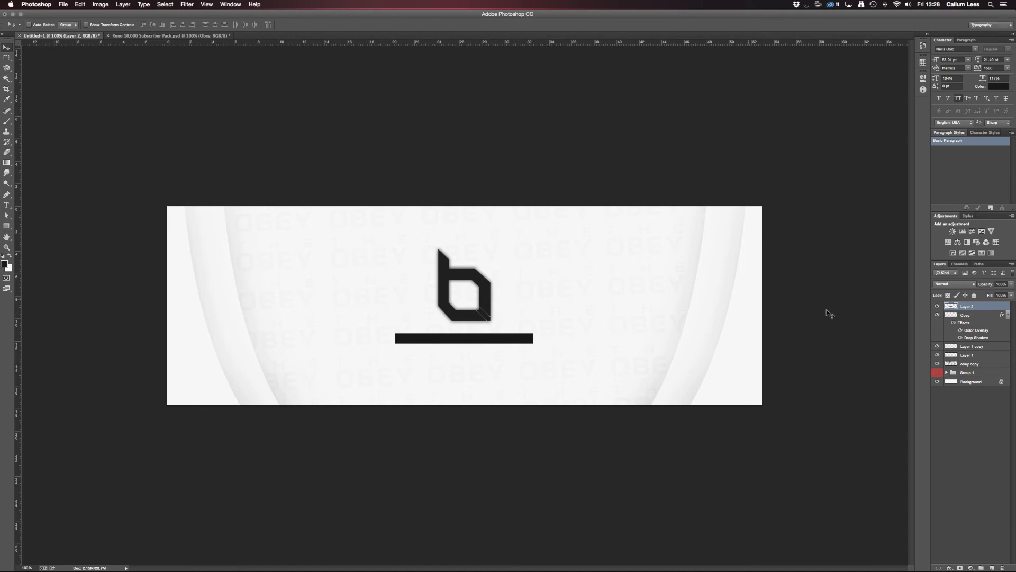
- Add the text "theobeyalliance" in the current all-caps bold font and move it over the area below the logo
key("t")
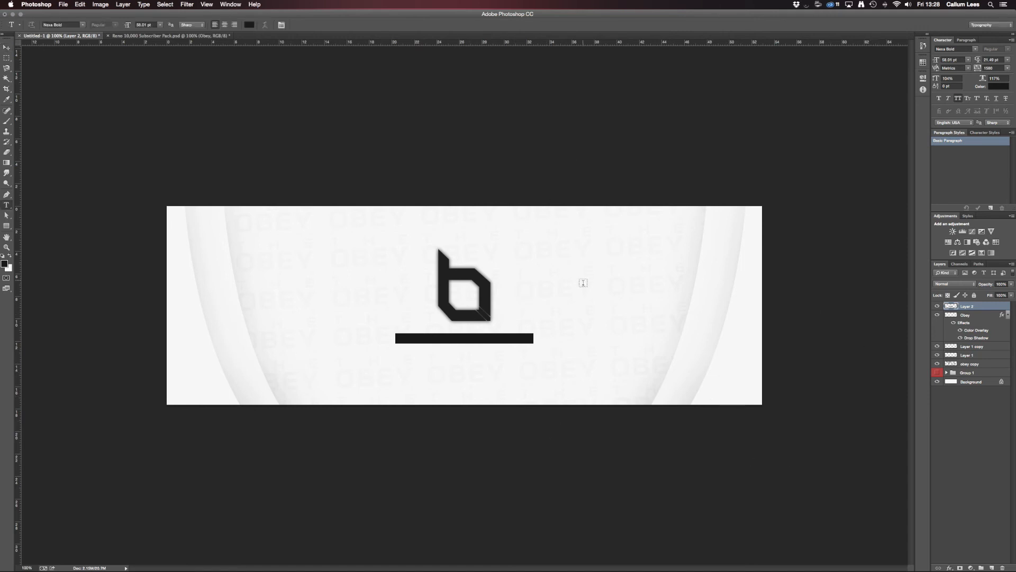
left_click(558, 315)
type("THEO")
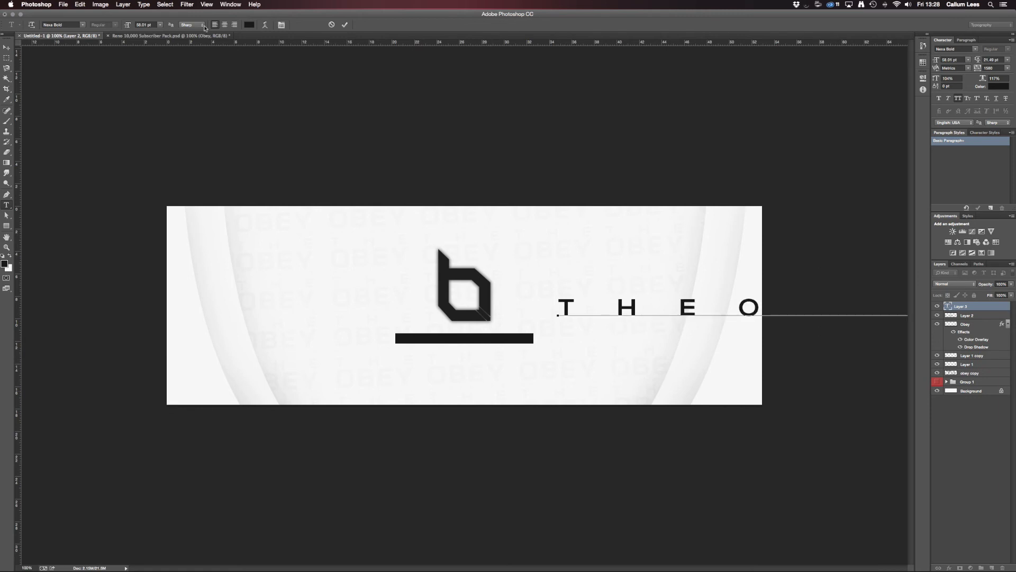
left_click(345, 25)
key("v")
left_click_drag(574, 295, 238, 308)
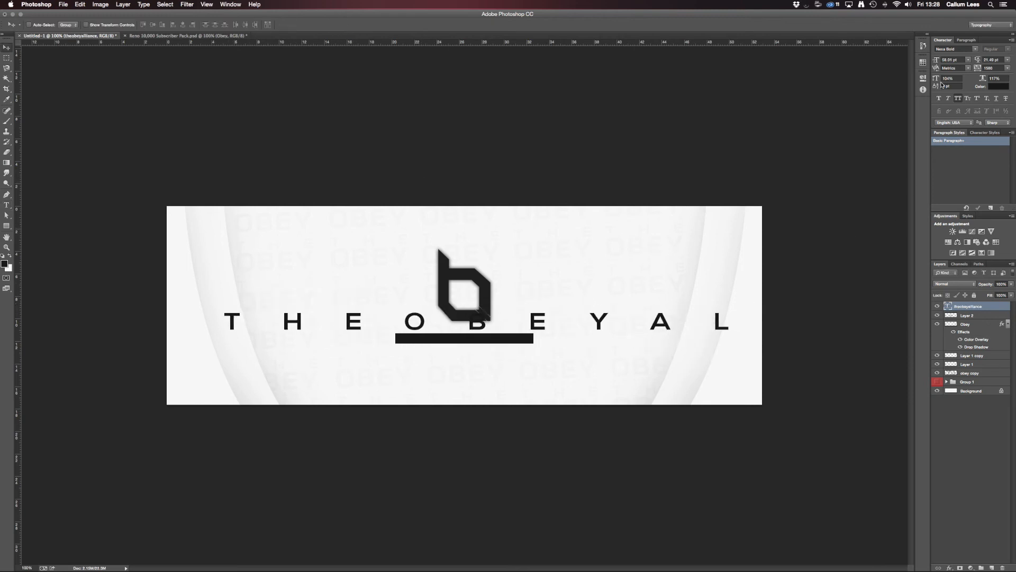
- Reduce the text's font size to fit the black bar's height and move the text onto the bar
left_click_drag(935, 59, 927, 61)
left_click_drag(571, 317, 575, 326)
left_click_drag(936, 62, 721, 320)
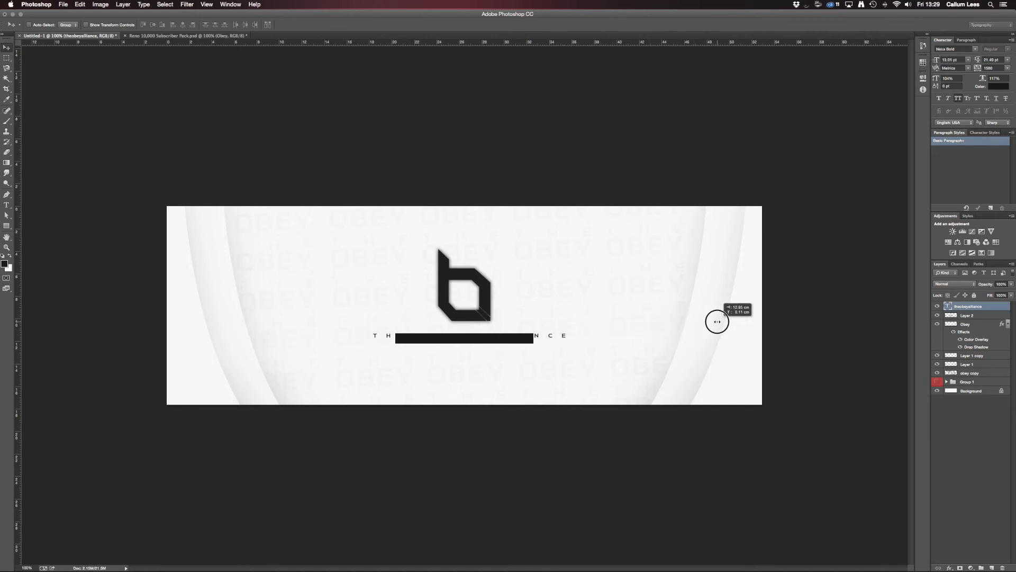
left_click_drag(978, 71, 971, 69)
left_click_drag(634, 281, 639, 283)
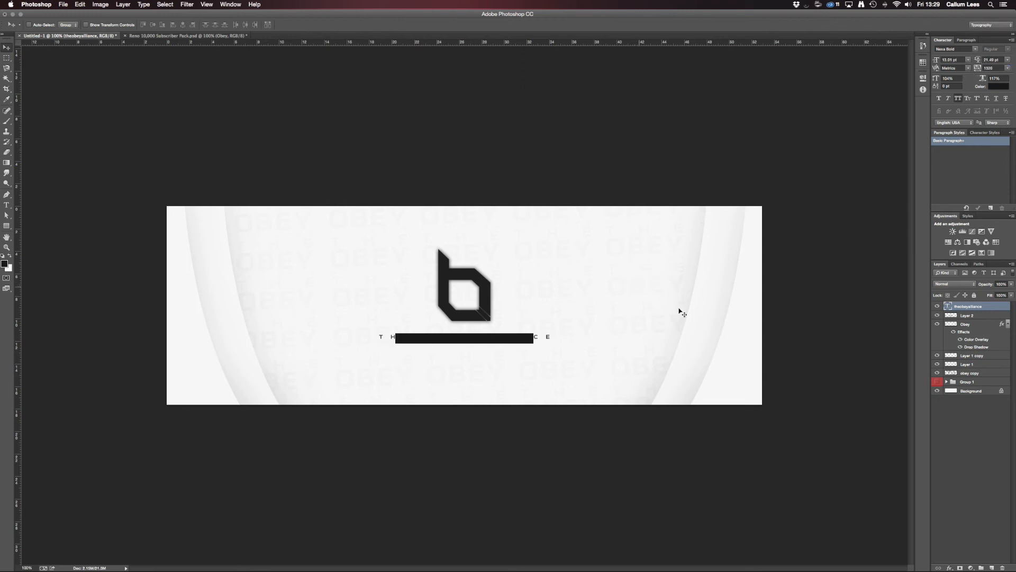
- Change the text colour to near-white
left_click(997, 87)
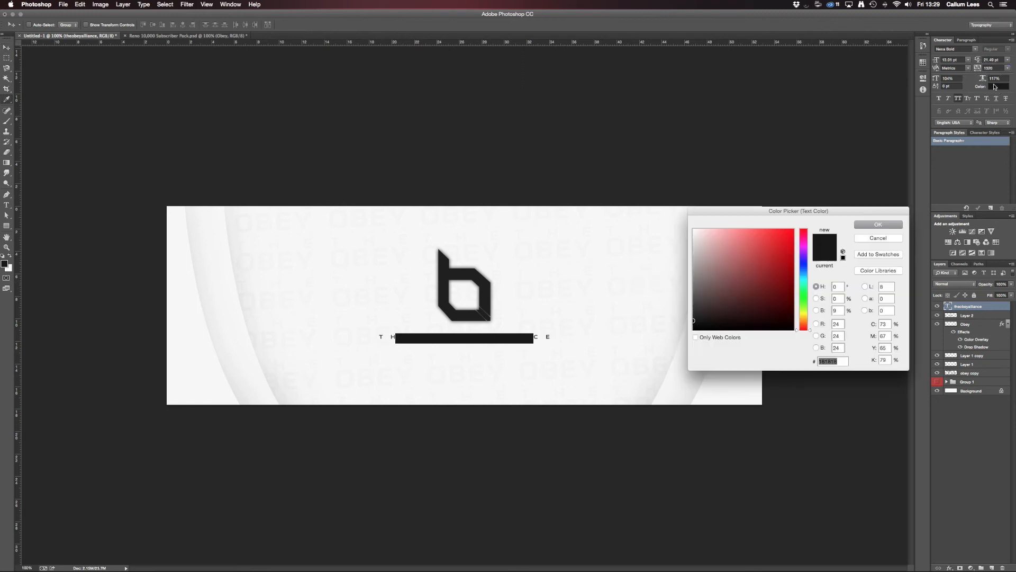
left_click_drag(692, 232, 688, 233)
left_click(860, 226)
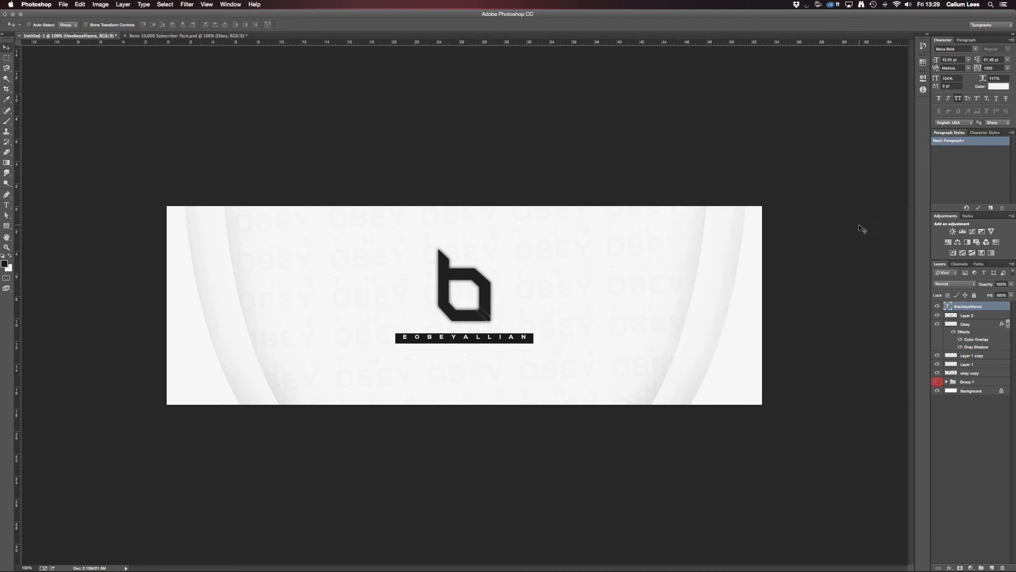
- Align the start of the text with the bar's left end and scale the text down to fit the bar's width
left_click_drag(587, 355, 604, 355)
key("Left")
key("Left")
key("Left")
key("Up")
key("super+t")
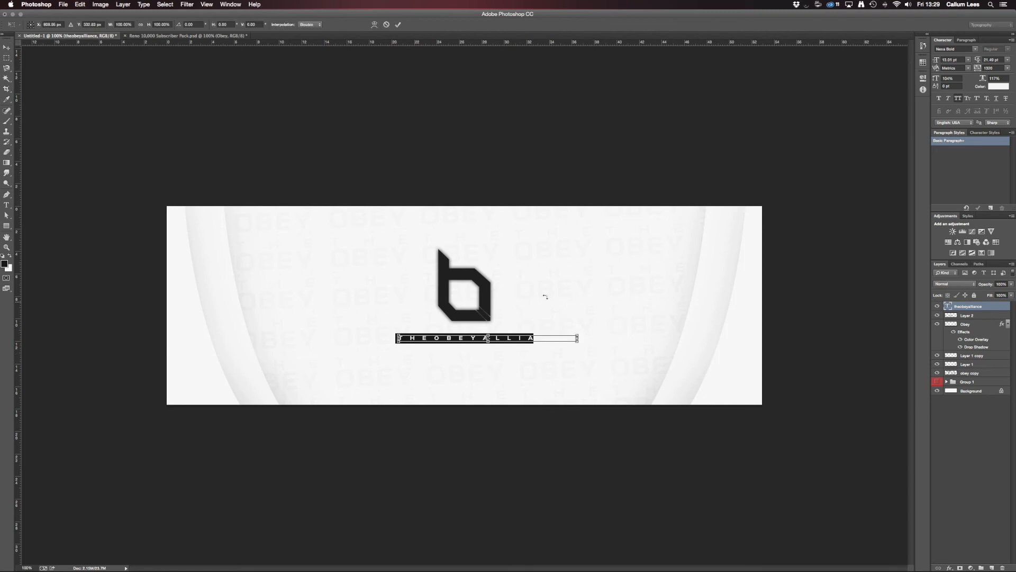
left_click_drag(577, 334, 537, 337)
key("Return")
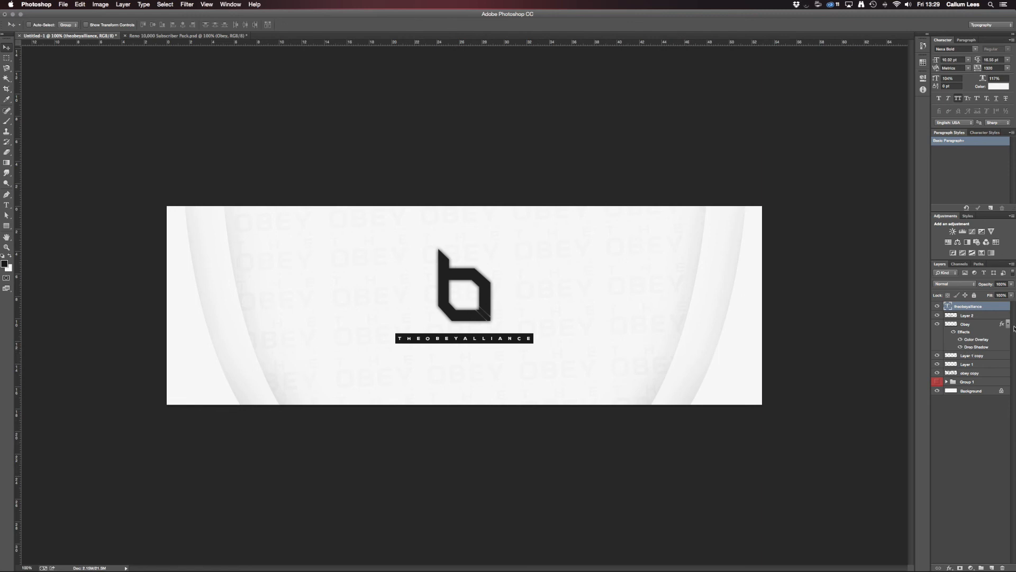
- Duplicate the text and bar layers, then hide the originals and move them into Group 1
left_click(969, 315, "shift")
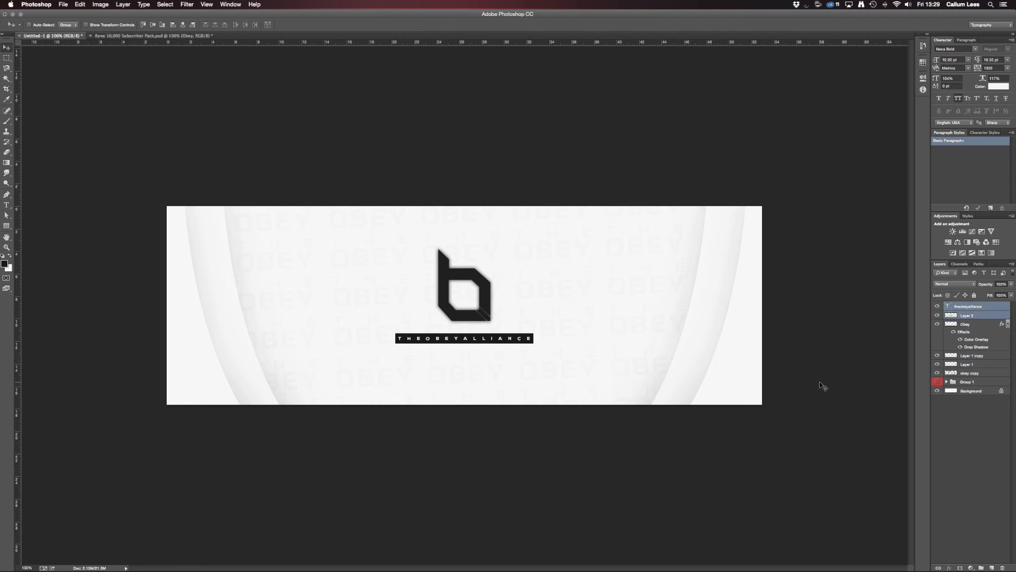
key("super+j")
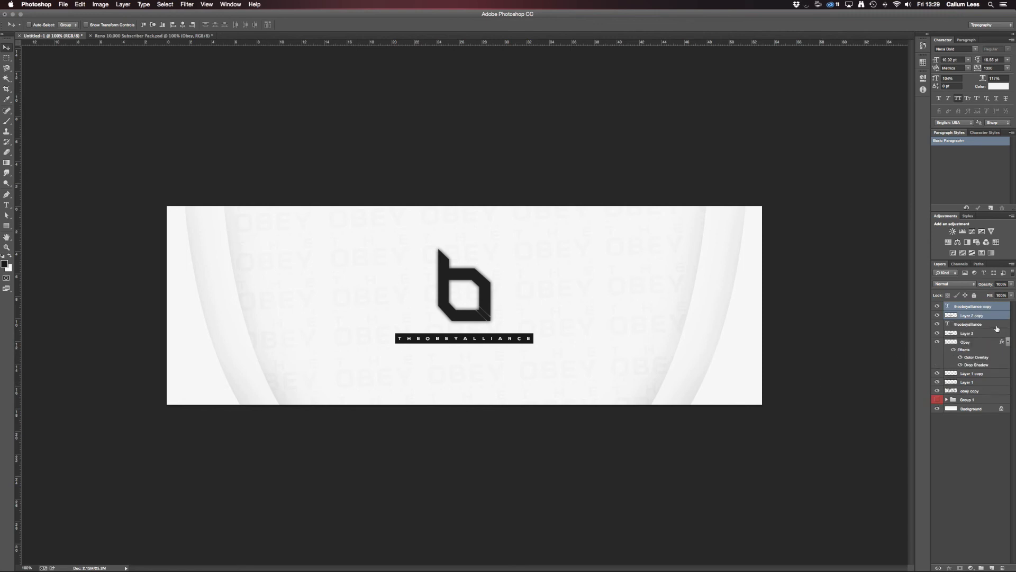
left_click(996, 326)
left_click(981, 332, "shift")
left_click(937, 325)
left_click(936, 333)
left_click_drag(969, 325, 970, 400)
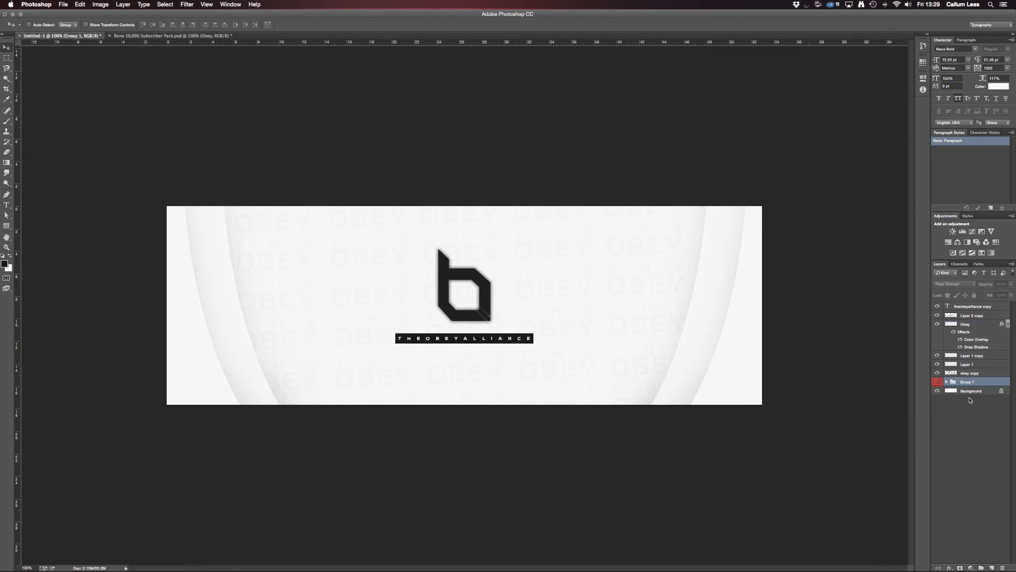
- Select the caption text, bar and Obey logo layers together and move them slightly down the banner
left_click(976, 307)
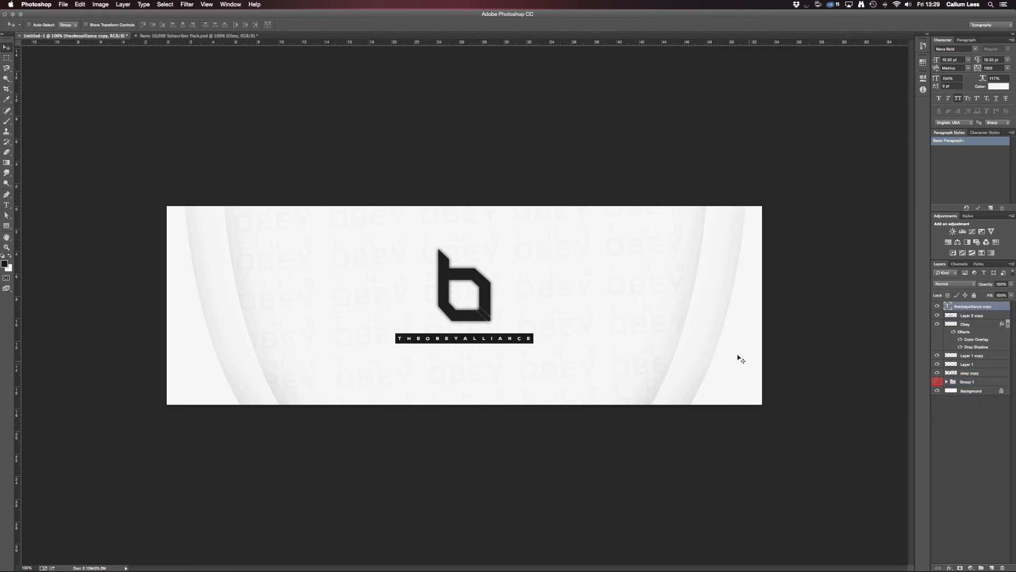
key("super+a")
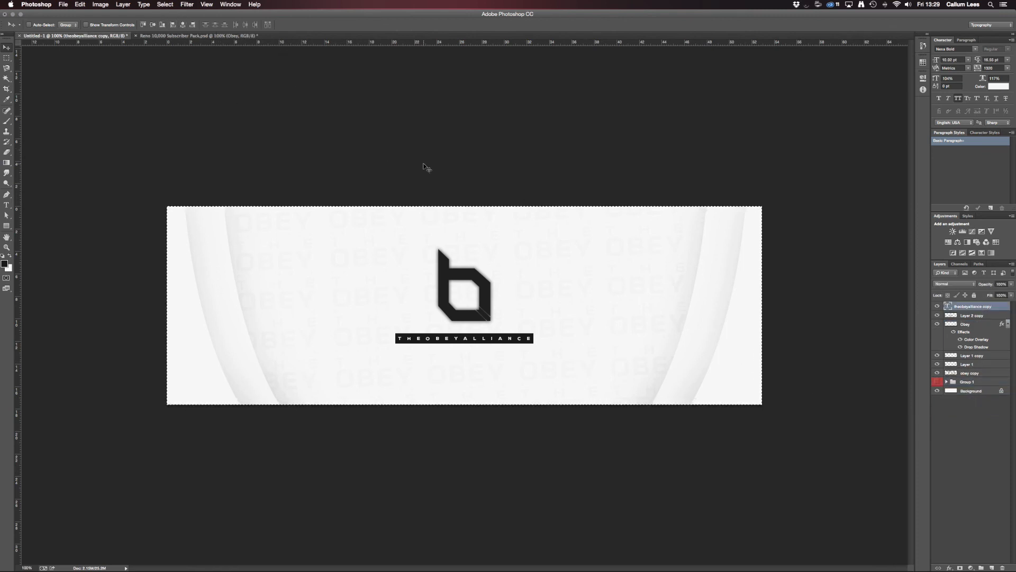
key("super+d")
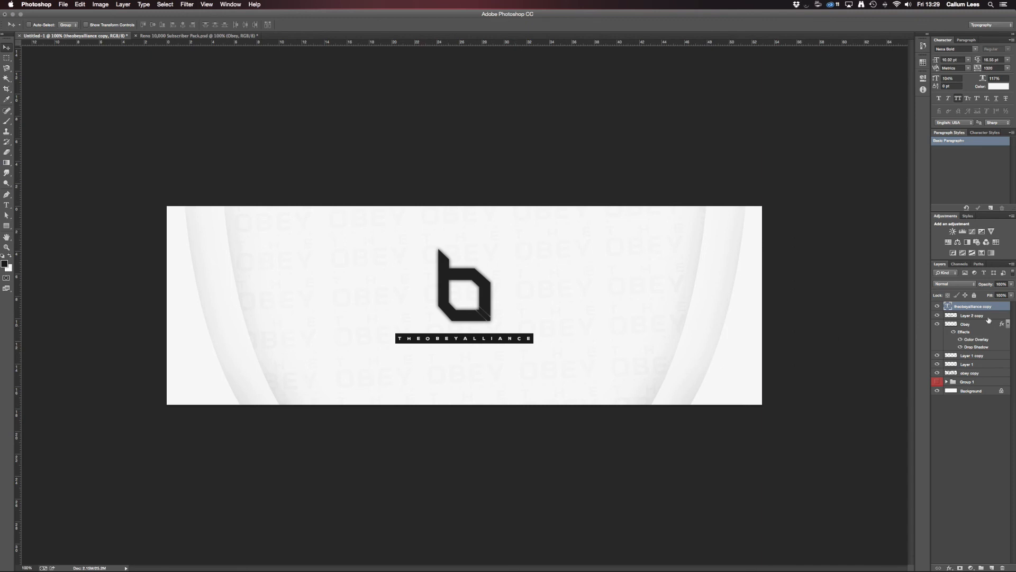
left_click(983, 331, "shift")
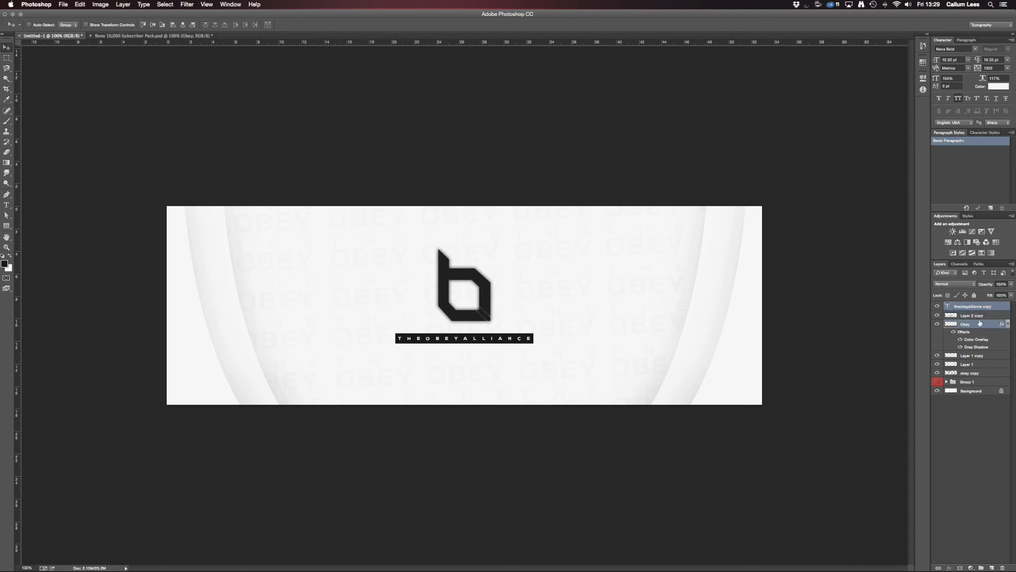
left_click_drag(597, 297, 601, 295)
left_click(964, 307)
left_click(963, 325, "shift")
left_click_drag(666, 288, 668, 298)
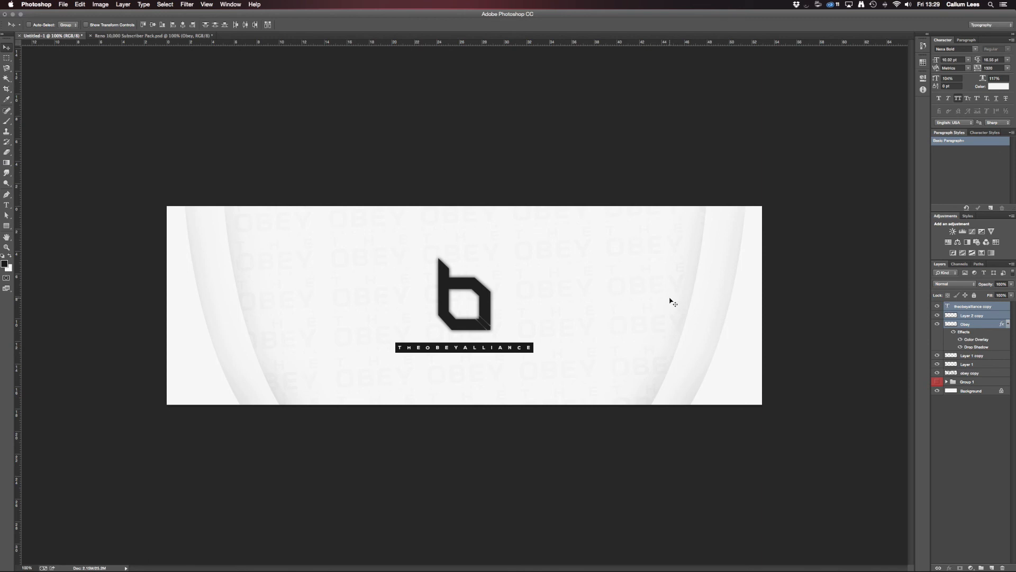
- Lower the opacity of the bar behind the caption to 75%
left_click(978, 315)
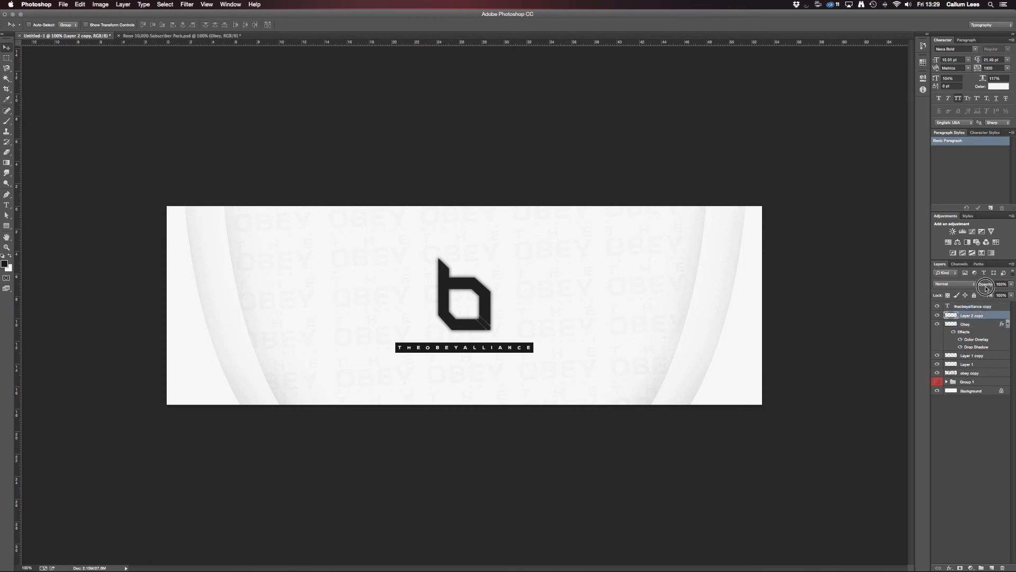
mouse_move(986, 286)
left_mouse_down()
mouse_move(953, 286)
mouse_move(971, 288)
left_mouse_up()
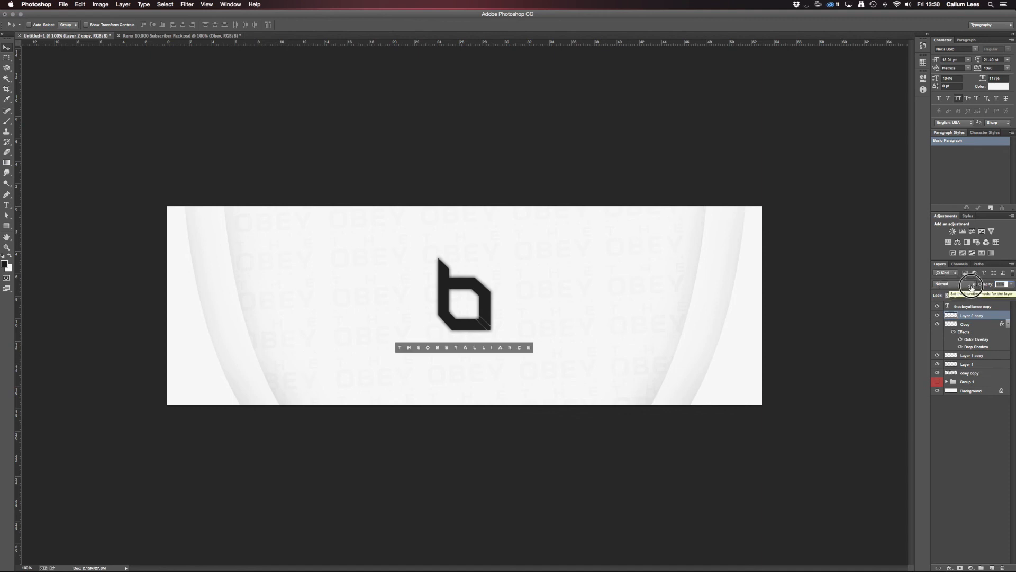
mouse_move(972, 287)
left_mouse_down()
mouse_move(991, 287)
mouse_move(981, 287)
left_mouse_up()
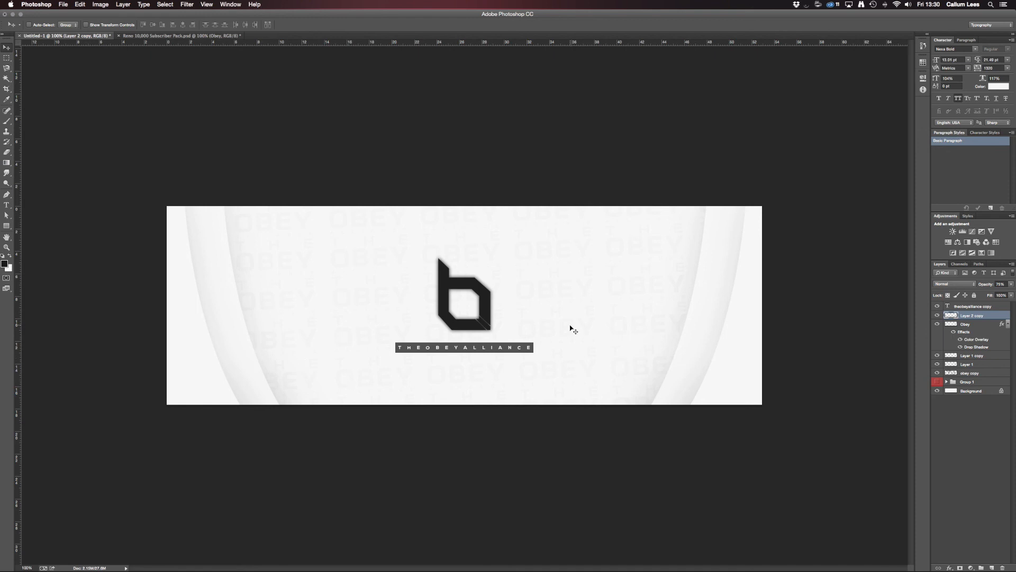
- Change the caption text colour to near-black, RGB 26, 26, 26
left_click(982, 306)
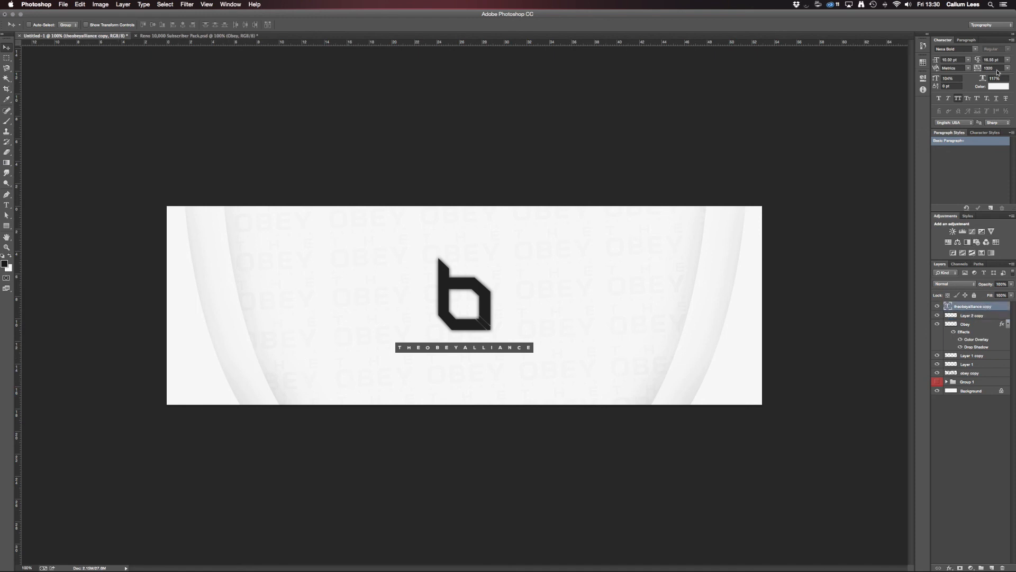
left_click(998, 86)
left_click_drag(710, 300, 689, 318)
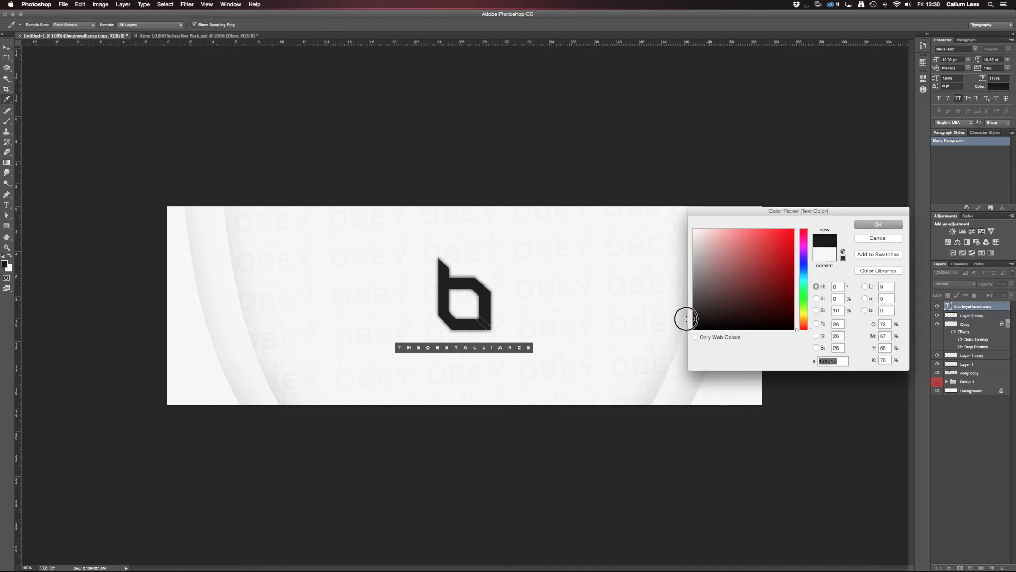
left_click(878, 225)
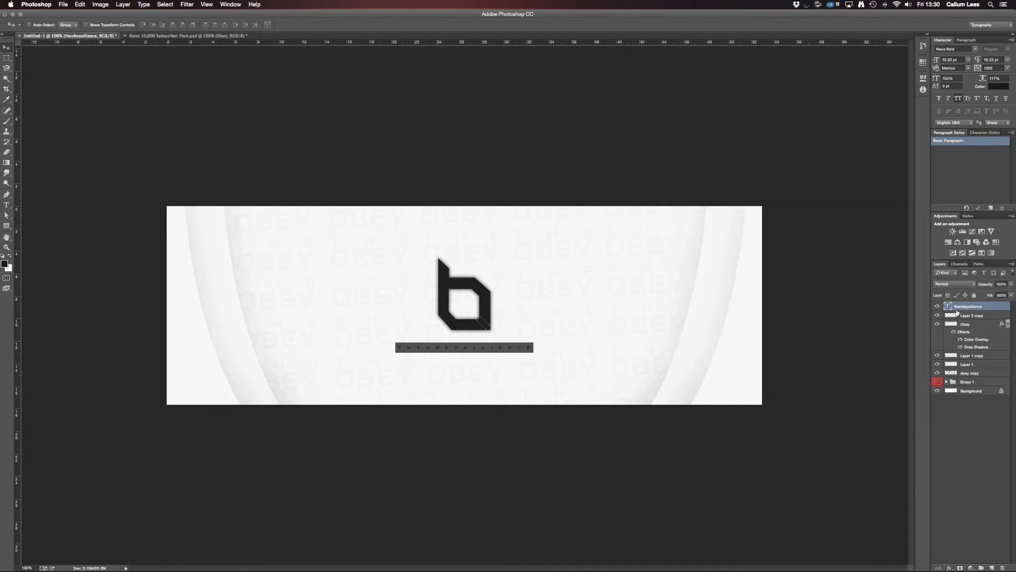
- Lower the bar layer's opacity until it is light grey behind the caption, and select the caption, bar and logo layers together
left_click(972, 316)
left_click_drag(985, 285, 960, 287)
left_click(969, 307, "shift")
left_click(968, 324, "shift")
left_click_drag(686, 247, 691, 251)
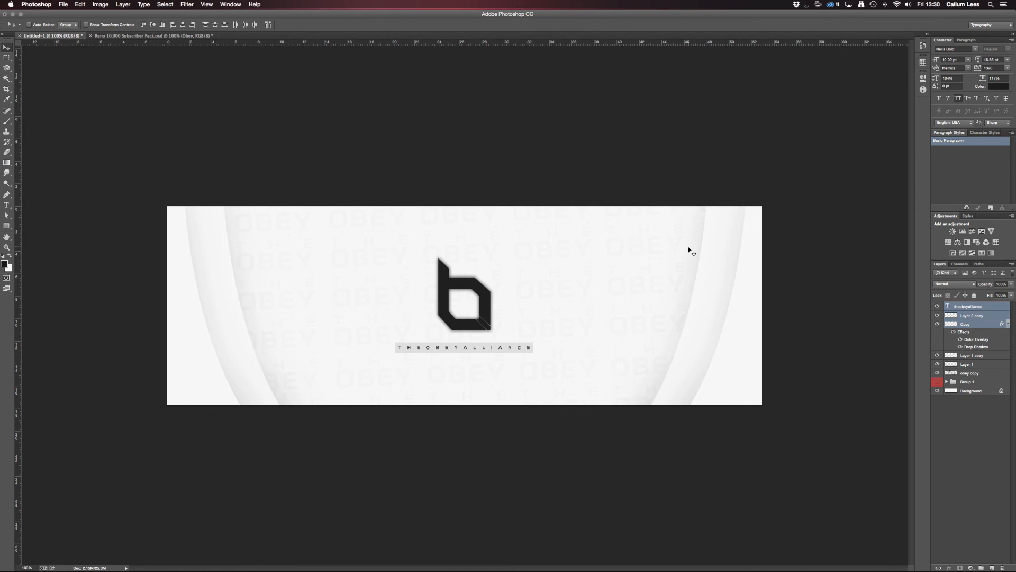
- Duplicate all the design layers above Group 1 and hide the originals
left_click(969, 307)
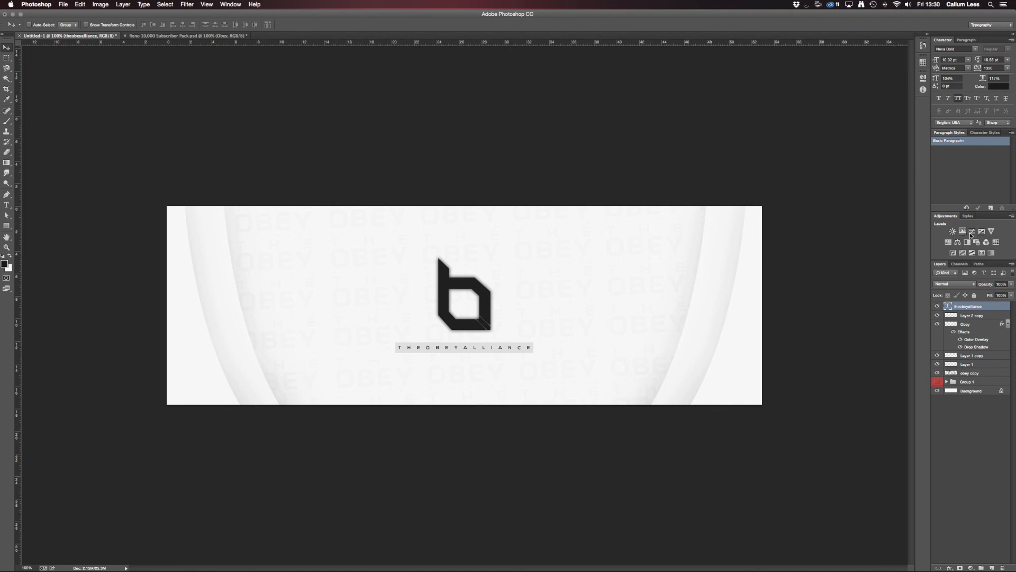
left_click(1000, 373, "shift")
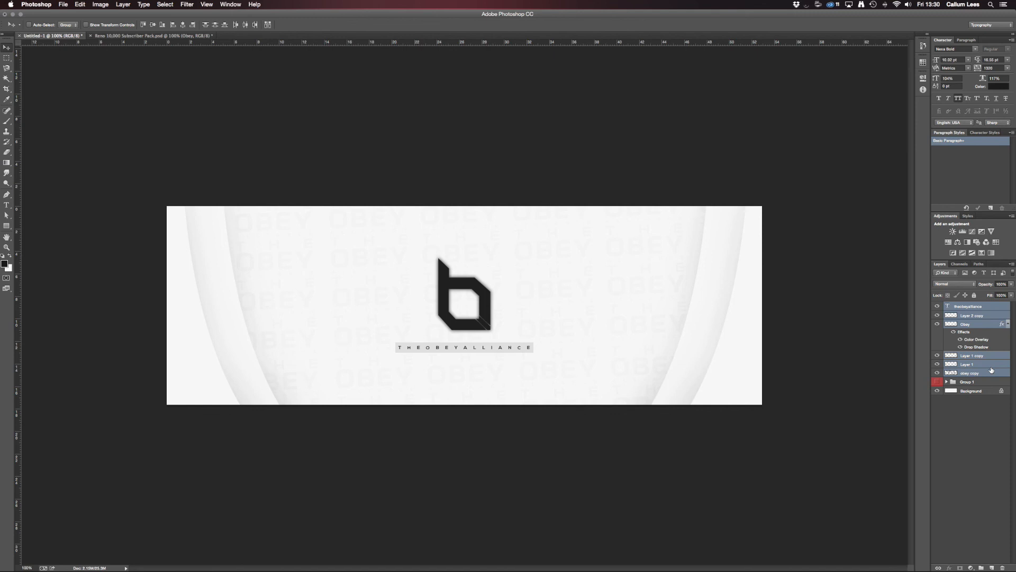
key("super+j")
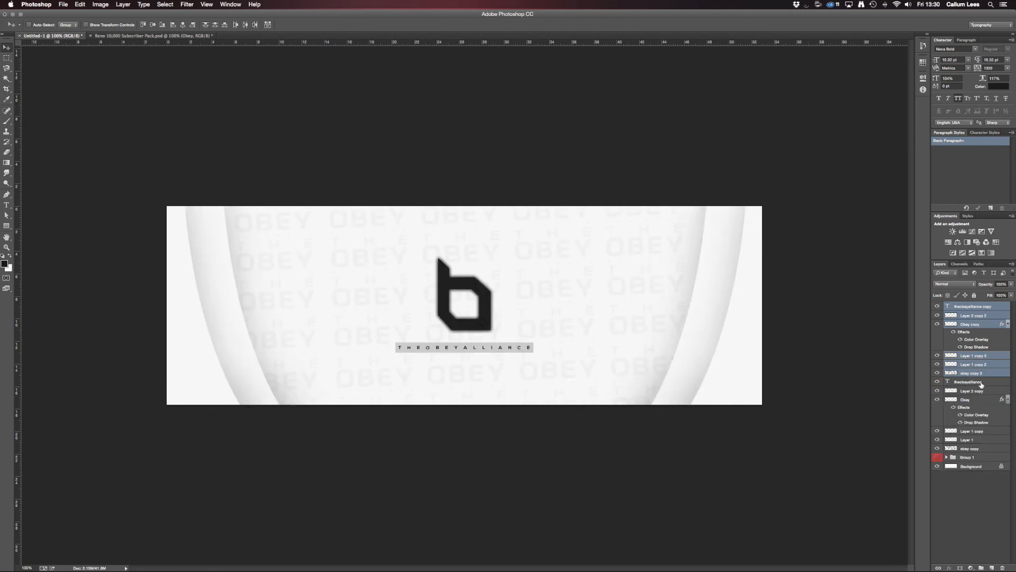
left_click(980, 381)
left_click(979, 450, "shift")
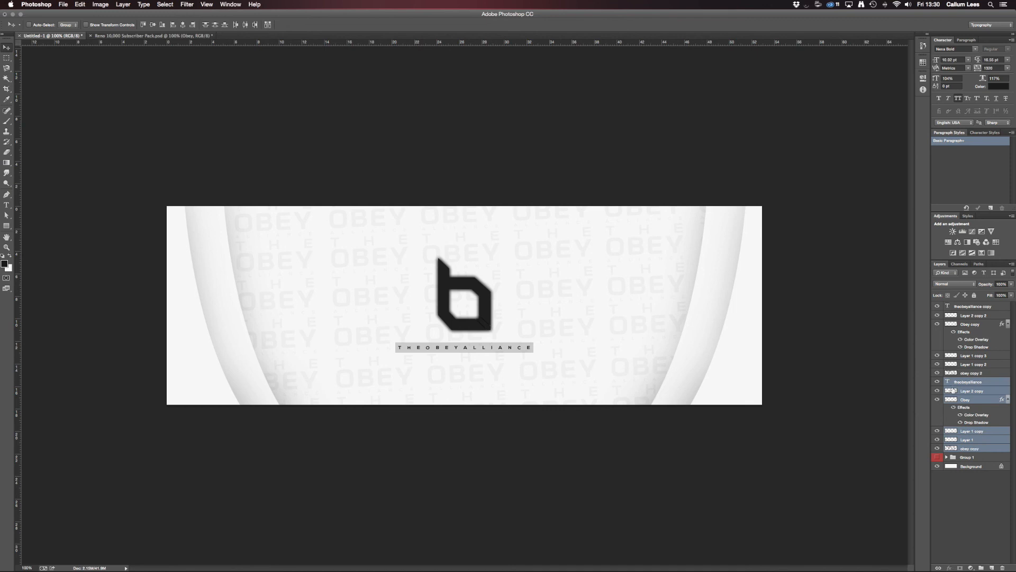
left_click_drag(938, 381, 937, 451)
- Merge the duplicated design layers into one layer, try inverting its colours and undo the inversion
left_click(979, 373)
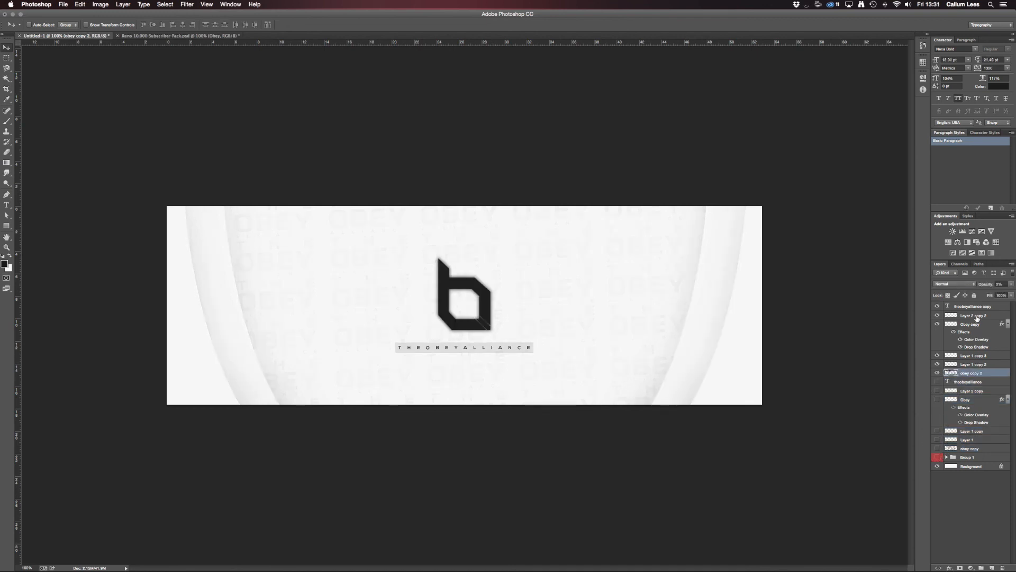
left_click(983, 307, "shift")
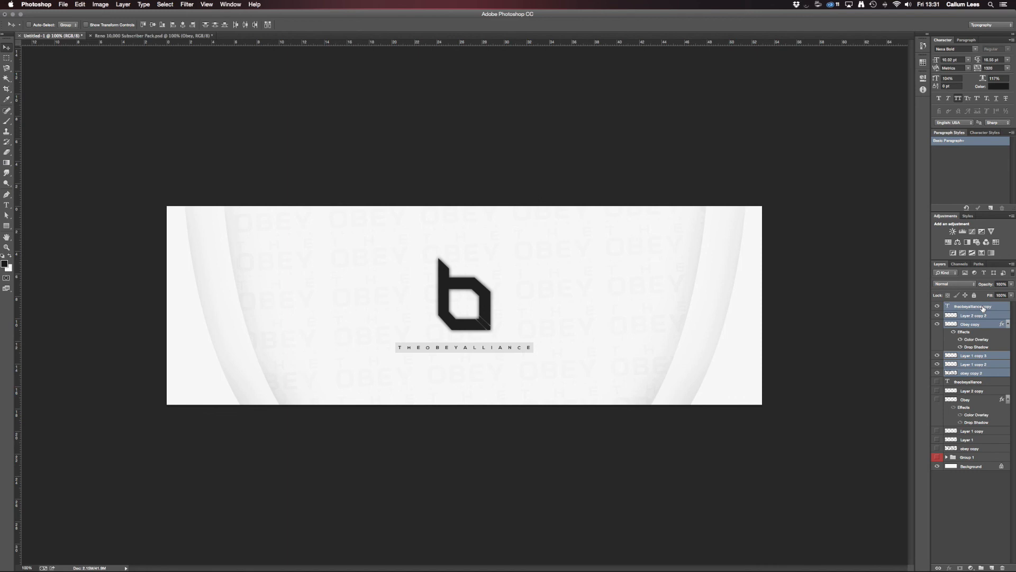
key("super+e")
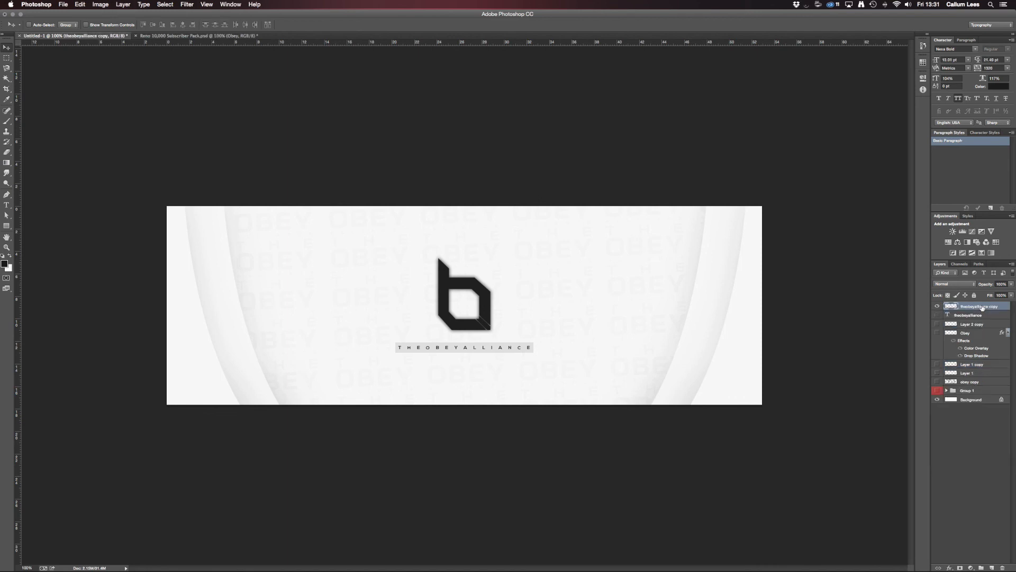
key("super+i")
key("super+z")
- Delete the merged copy and show the original caption, bar, logo, shadow and pattern layers again
key("Delete")
left_click(937, 306)
left_click(937, 325)
left_click(937, 315)
left_click(937, 355)
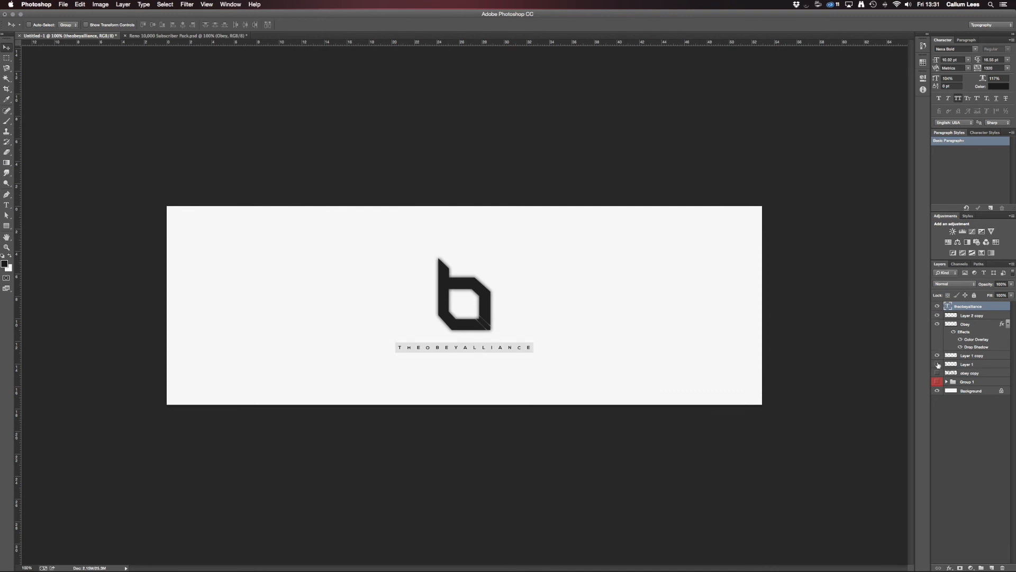
left_click(937, 364)
left_click(937, 373)
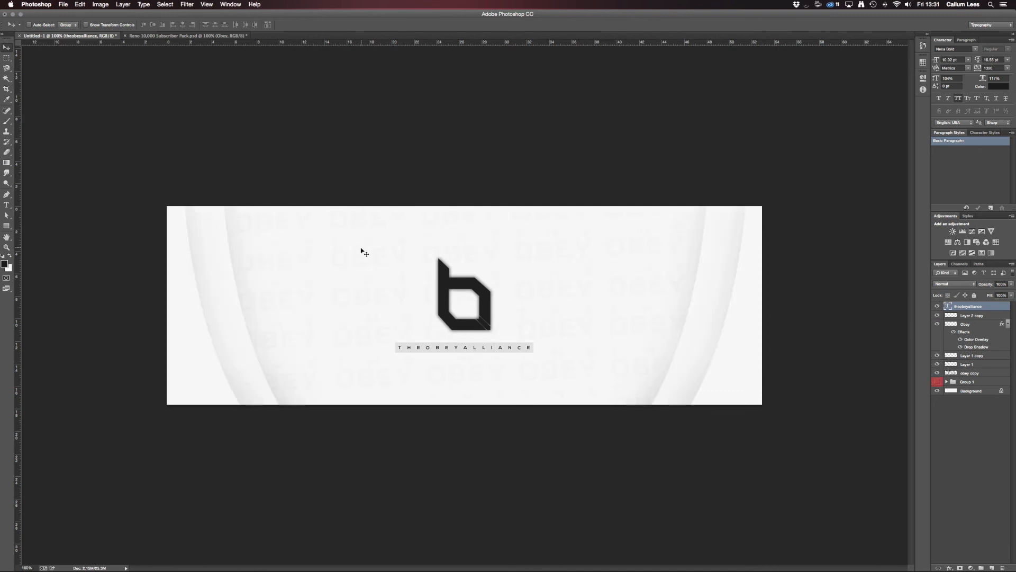
- Switch to the Photography workspace and add a reversed black-to-white Gradient Map adjustment above all the layers
left_click(991, 25)
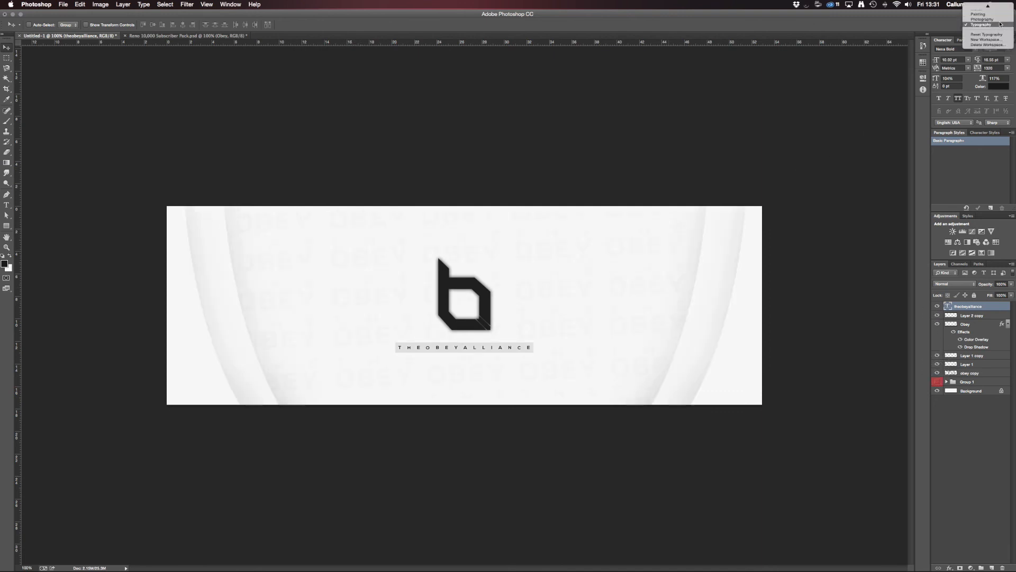
left_click(995, 21)
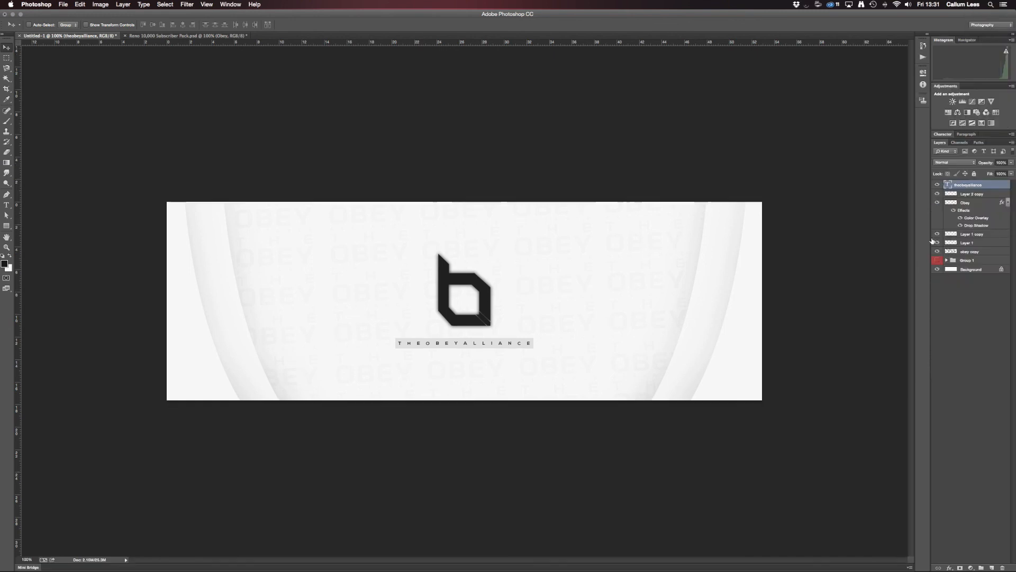
left_click(991, 123)
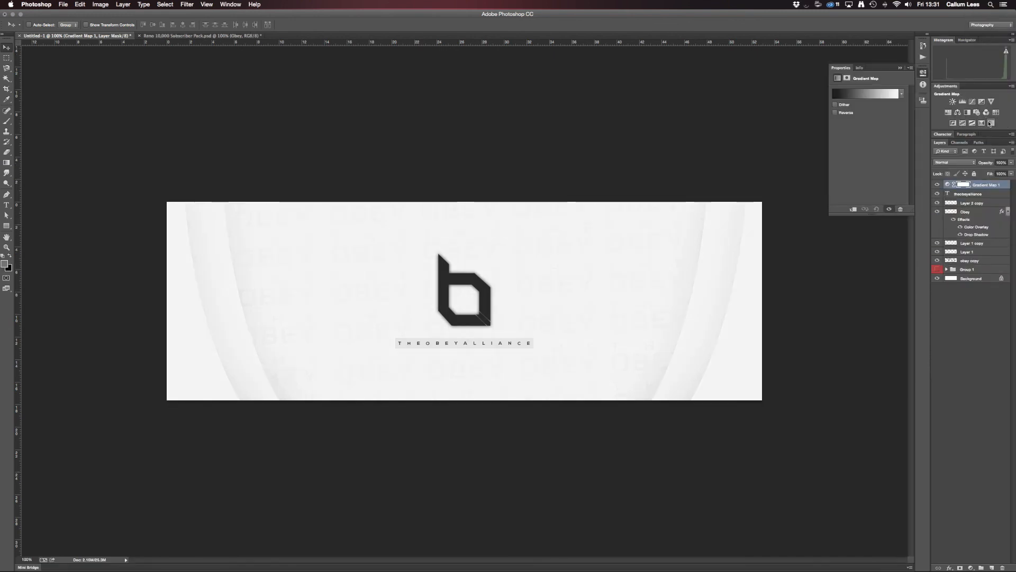
left_click(852, 114)
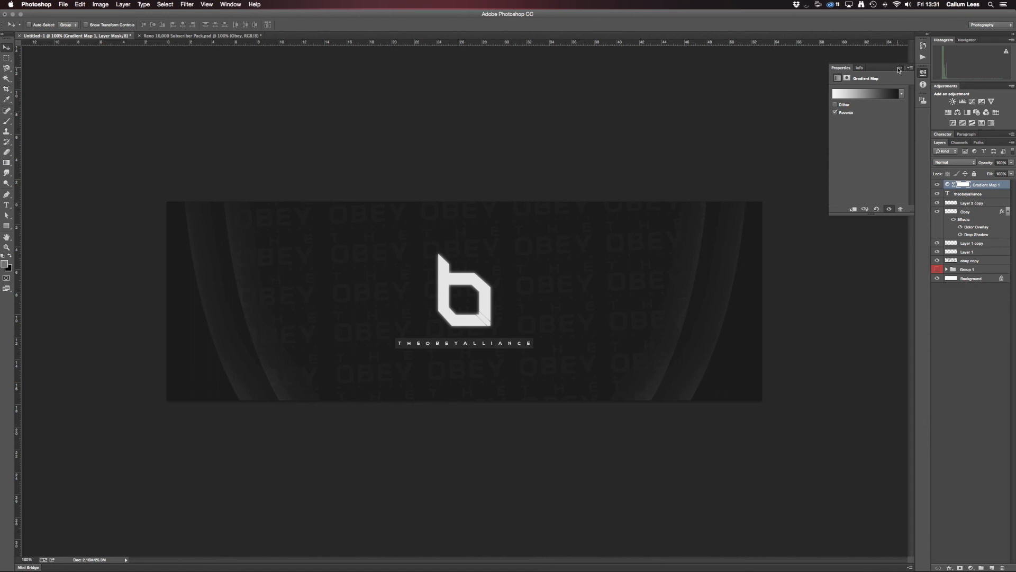
left_click(900, 70)
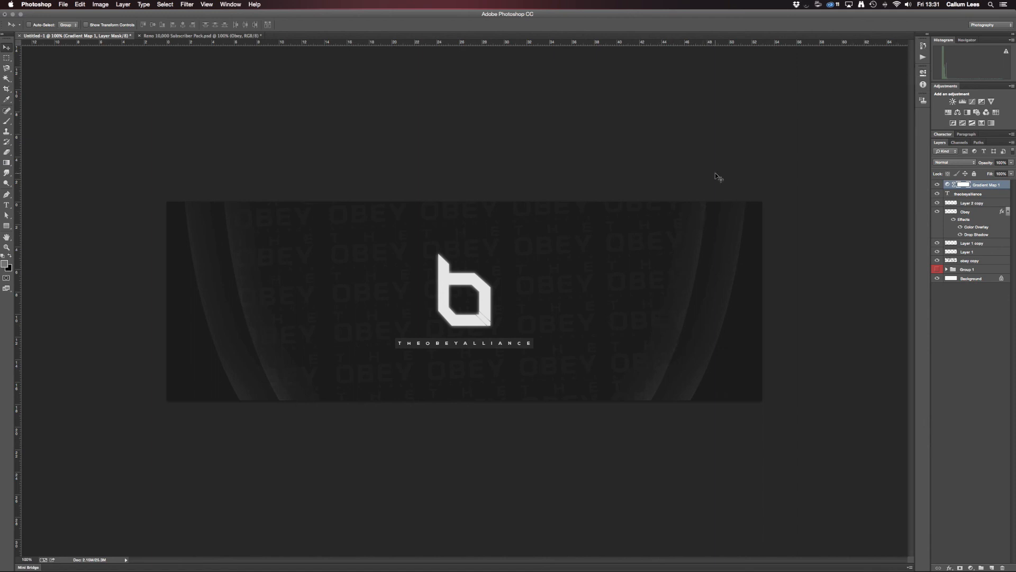